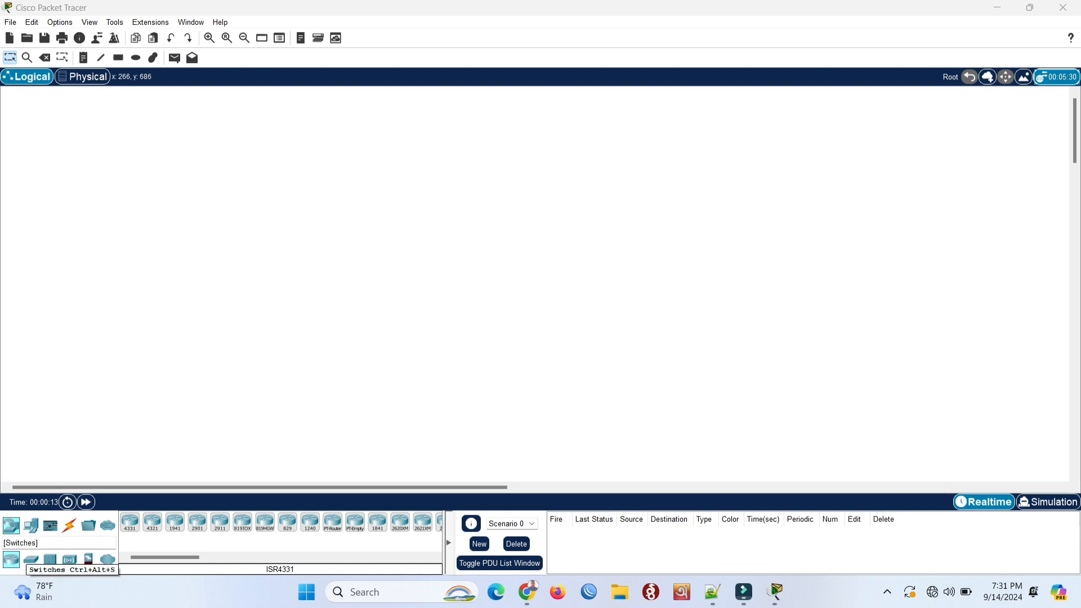
# Step: Place three 3560-24PS multilayer switches in a triangle with the third above the other two, and one 2960 switch below them
pyautogui.click(31, 559)
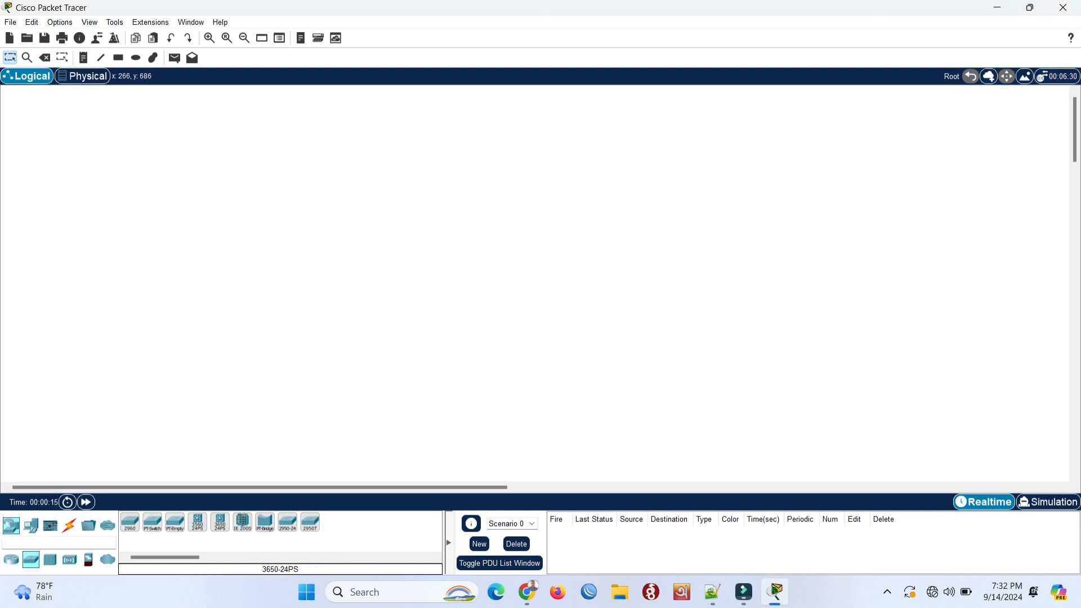
pyautogui.click(197, 522)
pyautogui.moveTo(198, 522); pyautogui.dragTo(304, 261)
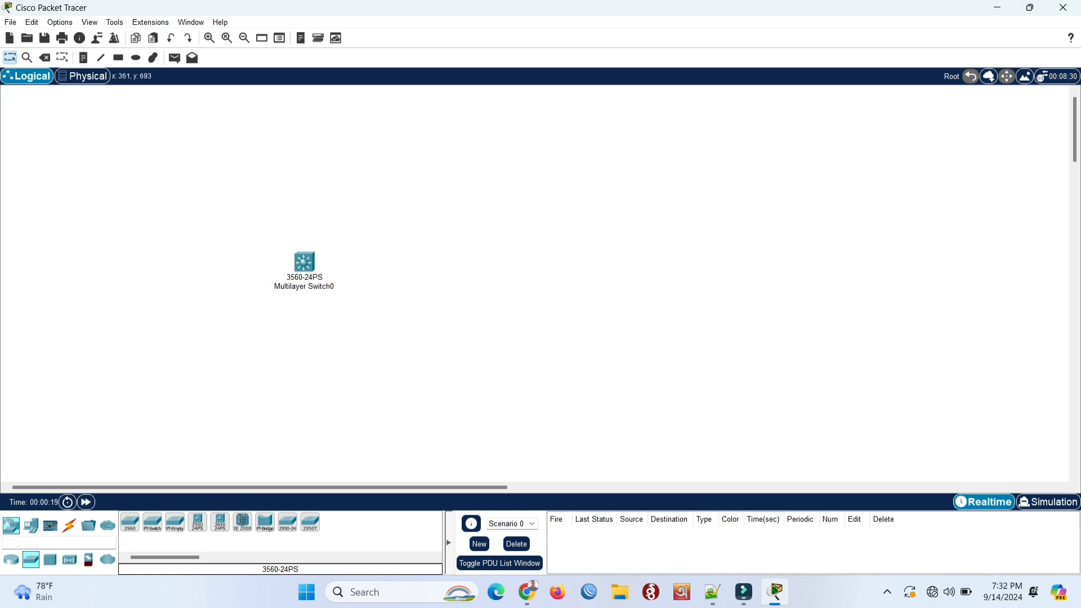
pyautogui.moveTo(197, 522); pyautogui.dragTo(517, 269)
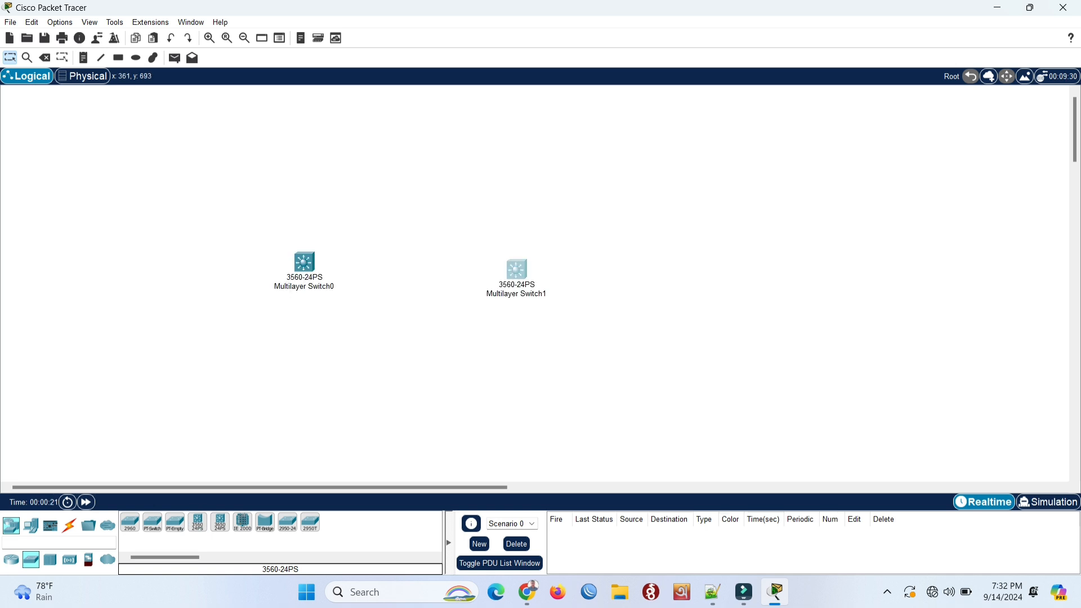
pyautogui.click(516, 269)
pyautogui.click(855, 83)
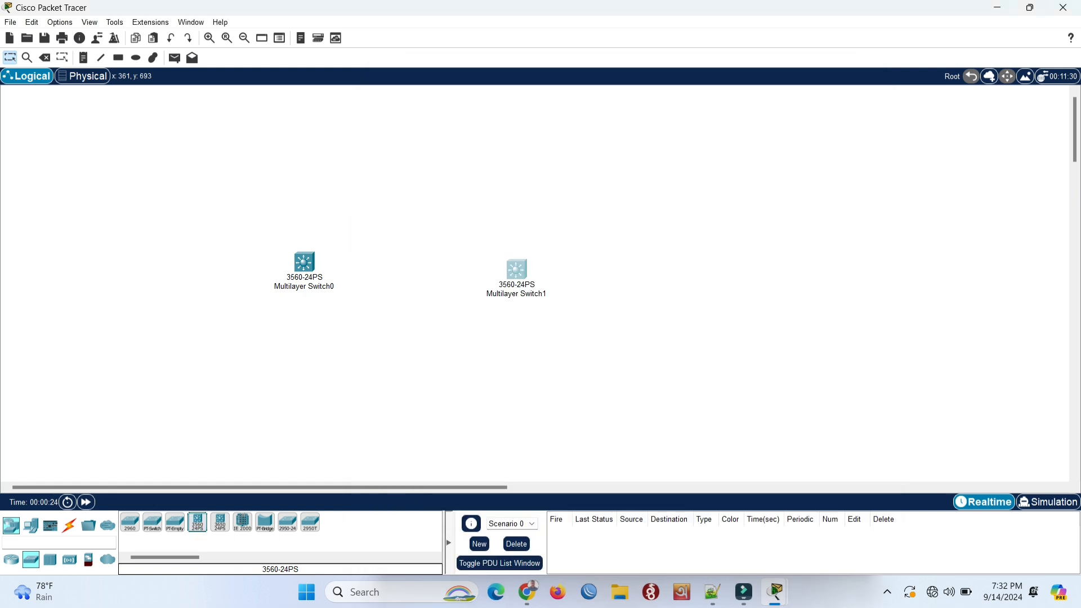
pyautogui.click(388, 170)
pyautogui.click(388, 171)
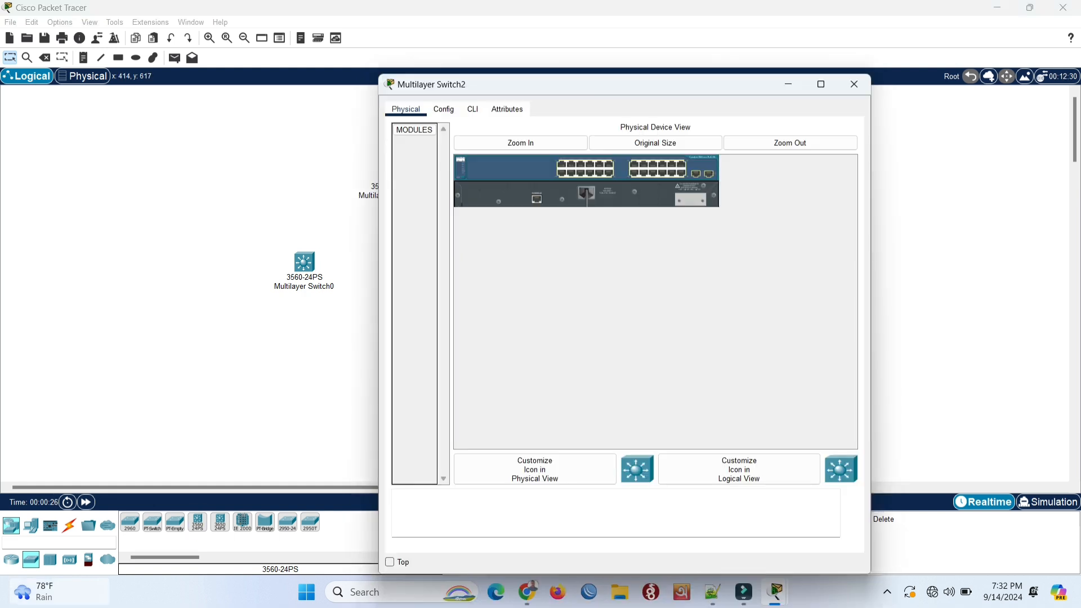
pyautogui.click(851, 84)
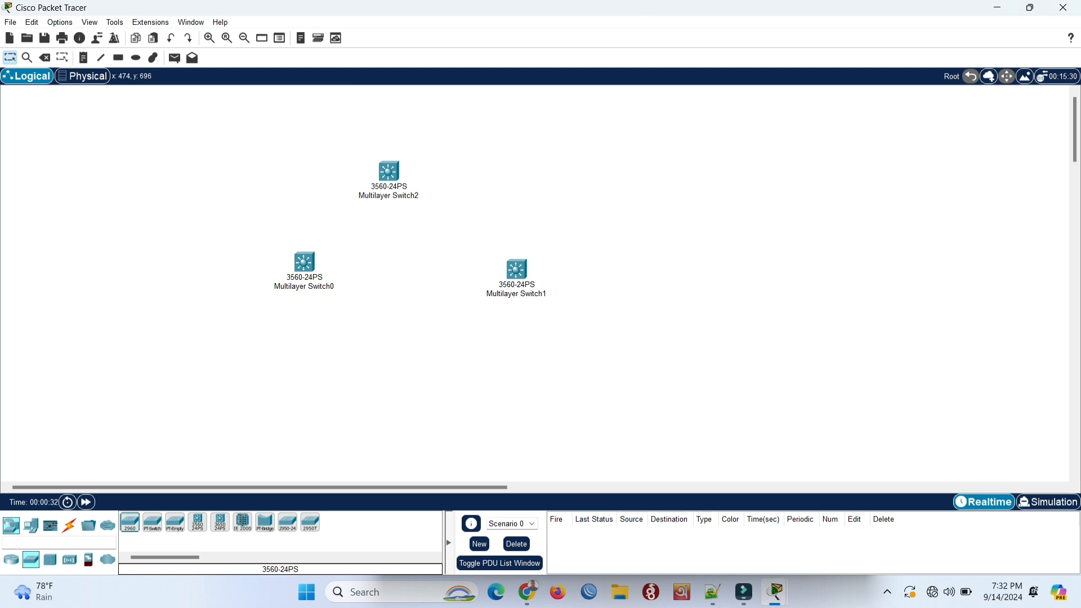
pyautogui.click(386, 360)
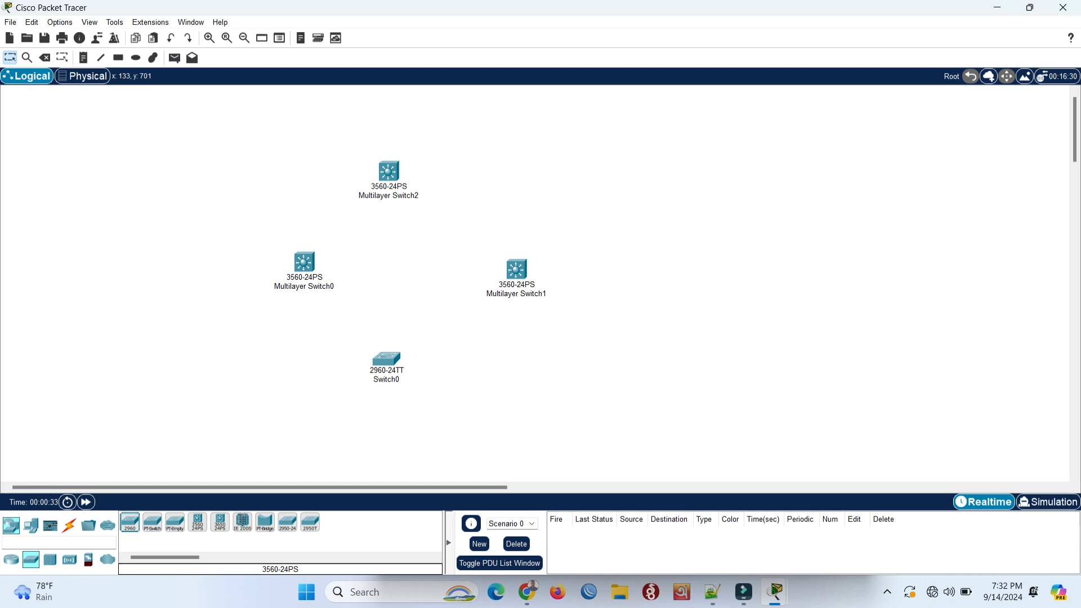
# Step: Place two PCs below the switches, one on each side, and a server above and to the right of Multilayer Switch2
pyautogui.click(30, 525)
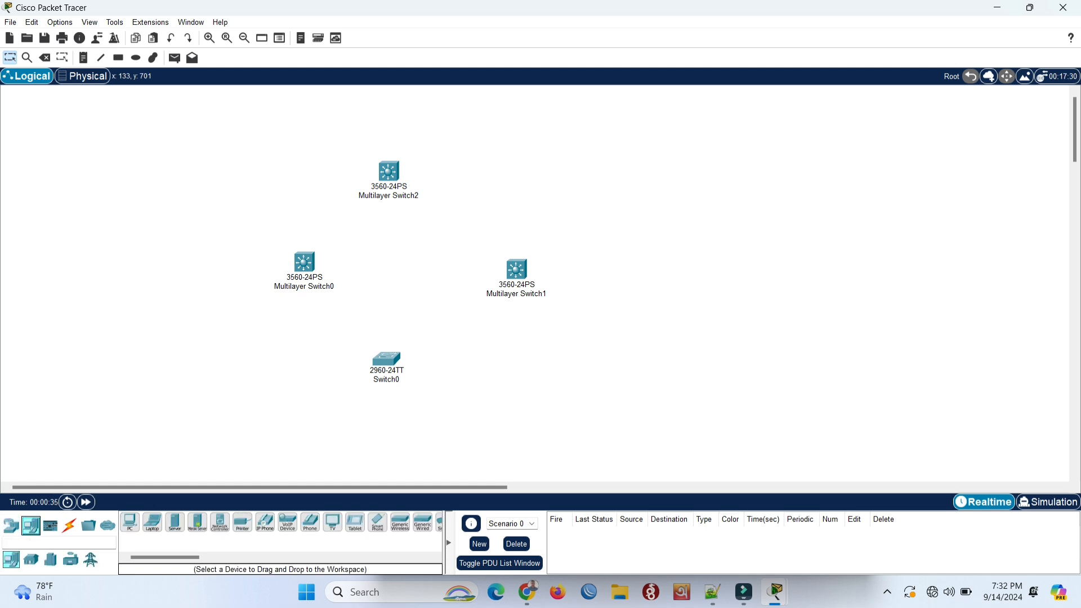
pyautogui.moveTo(130, 521); pyautogui.dragTo(143, 440)
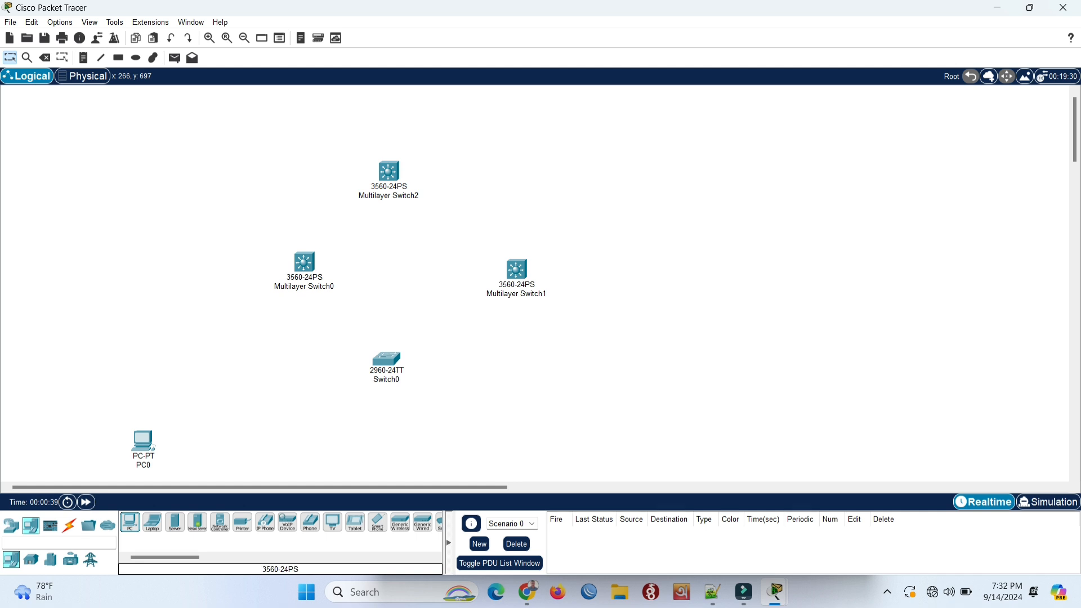
pyautogui.moveTo(129, 522); pyautogui.dragTo(597, 441)
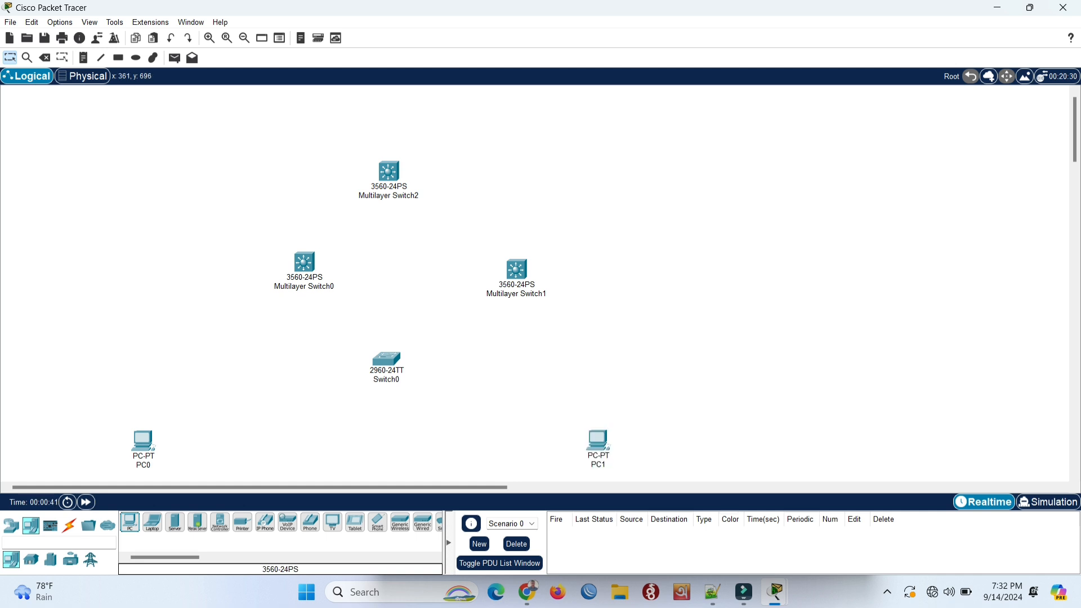
pyautogui.moveTo(174, 522); pyautogui.dragTo(563, 119)
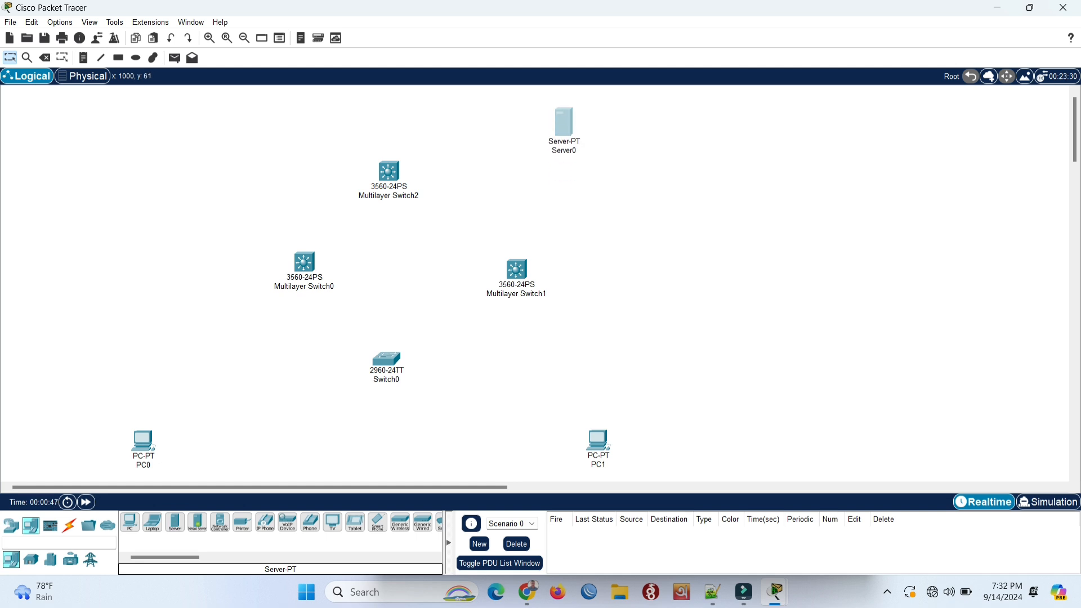
# Step: Rearrange the three multilayer switches, the 2960 switch and both PCs slightly into a more balanced topology layout
pyautogui.moveTo(384, 168); pyautogui.dragTo(405, 151)
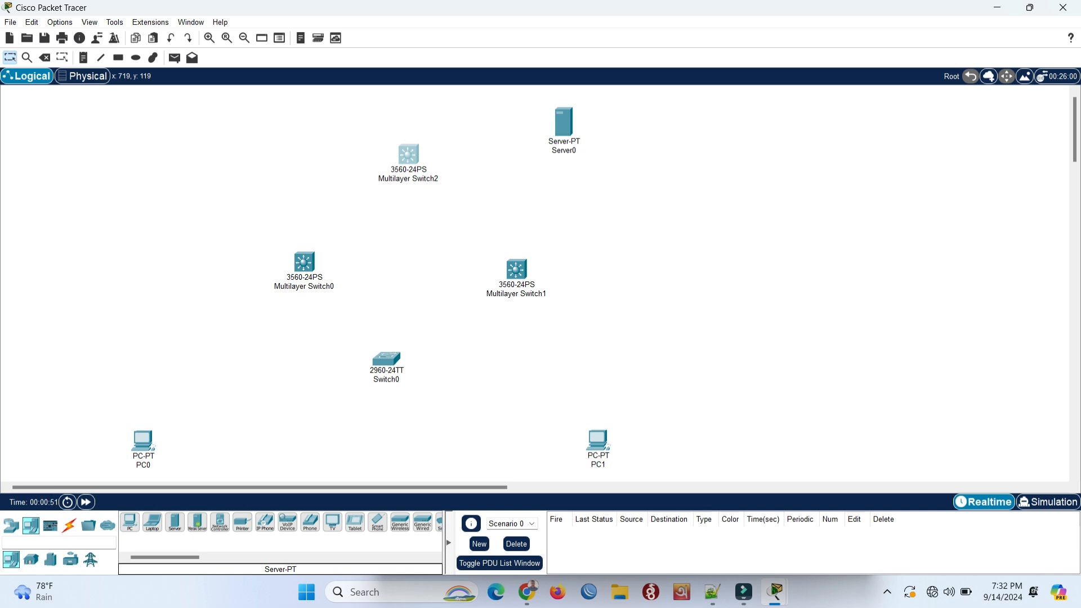
pyautogui.moveTo(310, 262); pyautogui.dragTo(294, 262)
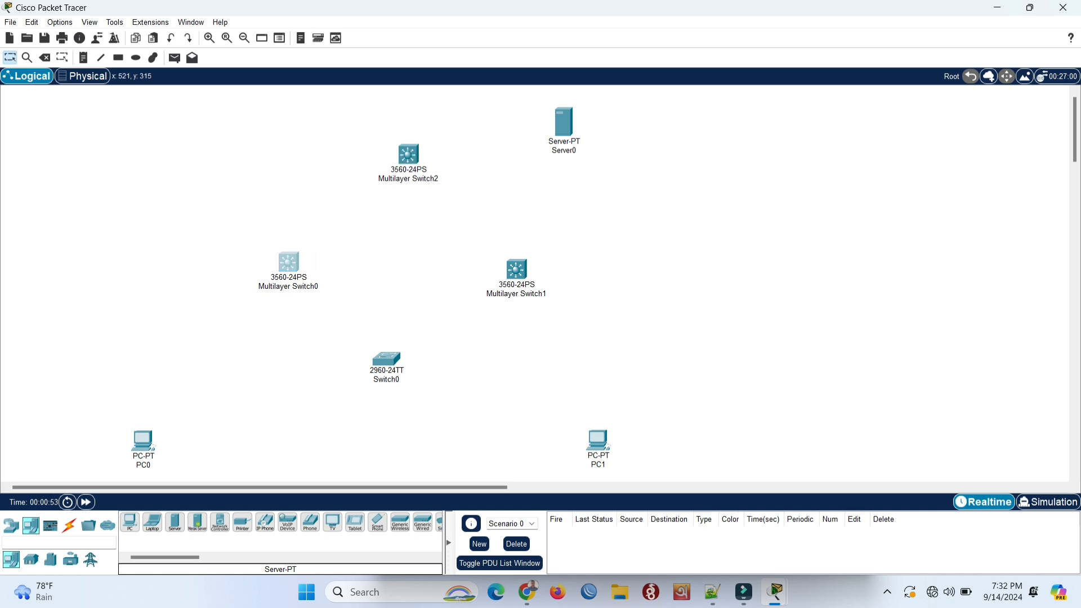
pyautogui.moveTo(515, 272); pyautogui.dragTo(524, 270)
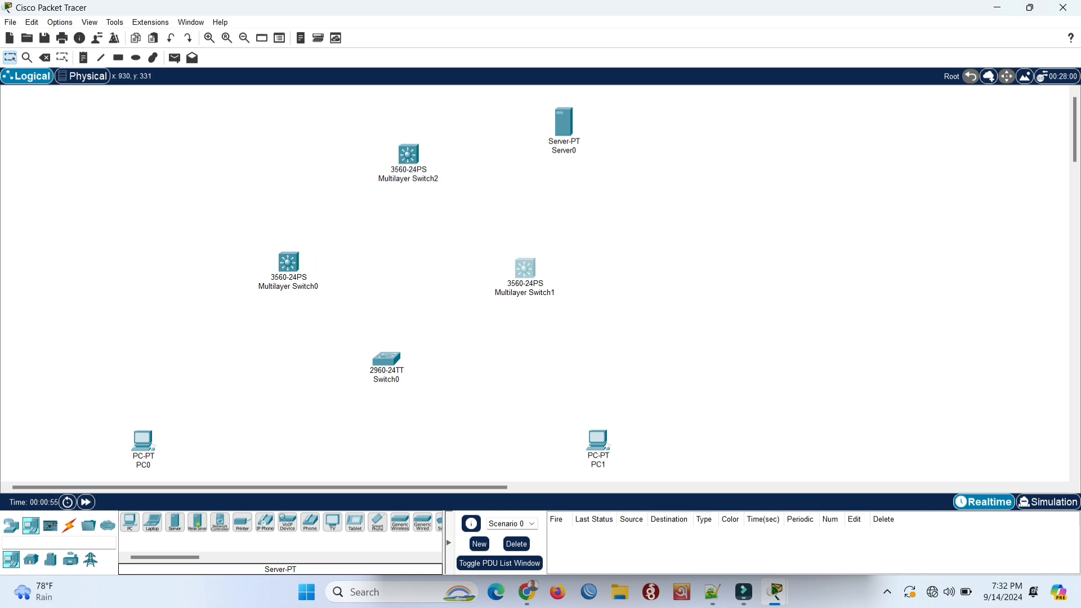
pyautogui.moveTo(392, 356); pyautogui.dragTo(403, 347)
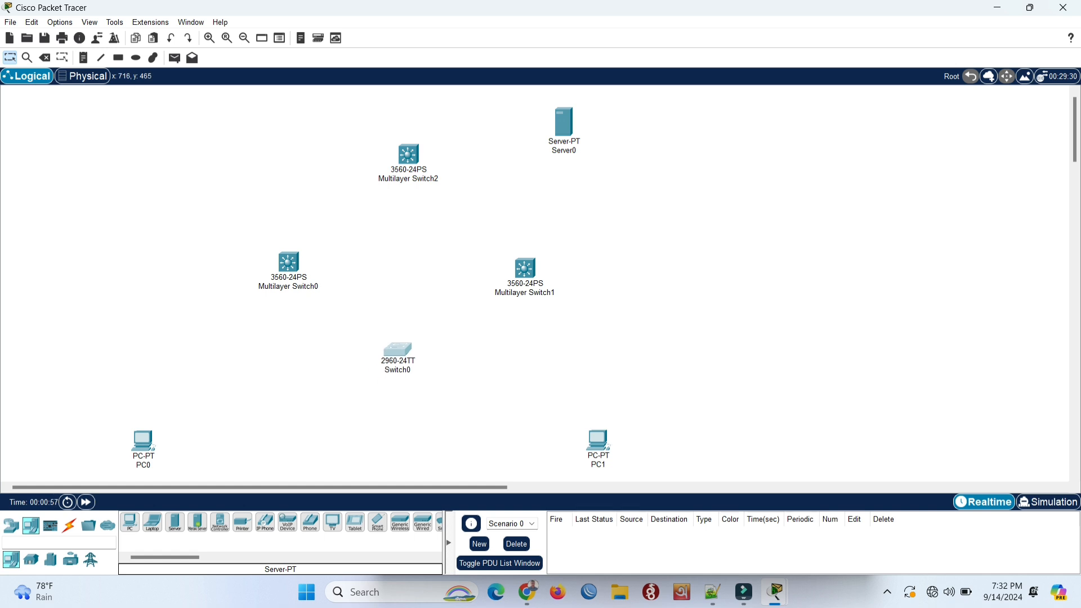
pyautogui.moveTo(138, 436); pyautogui.dragTo(182, 430)
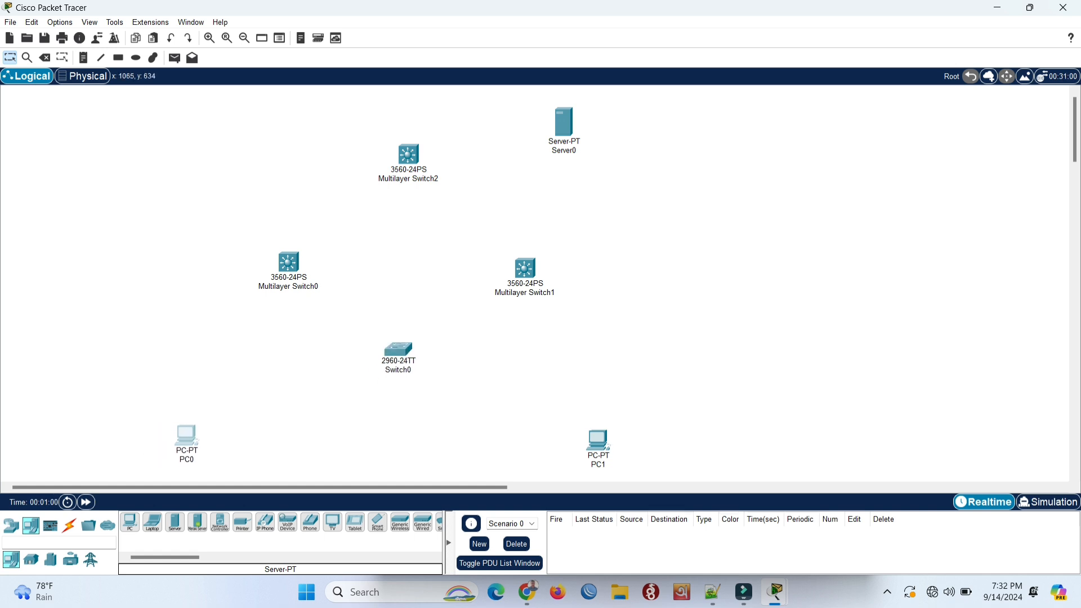
pyautogui.moveTo(599, 441); pyautogui.dragTo(559, 441)
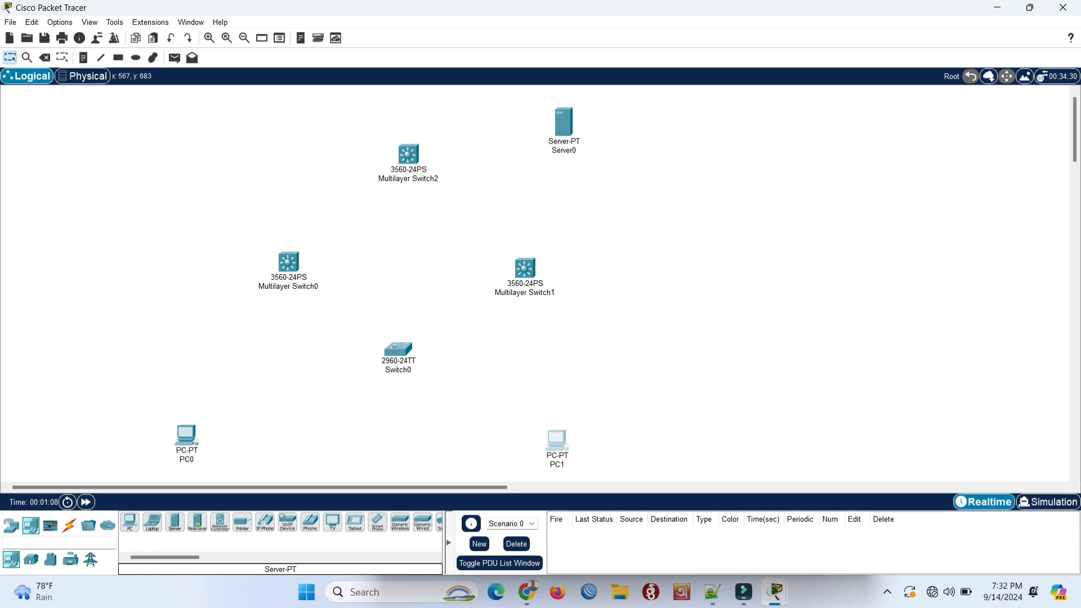
# Step: Choose the Copper Cross-Over cable for linking the devices
pyautogui.click(69, 526)
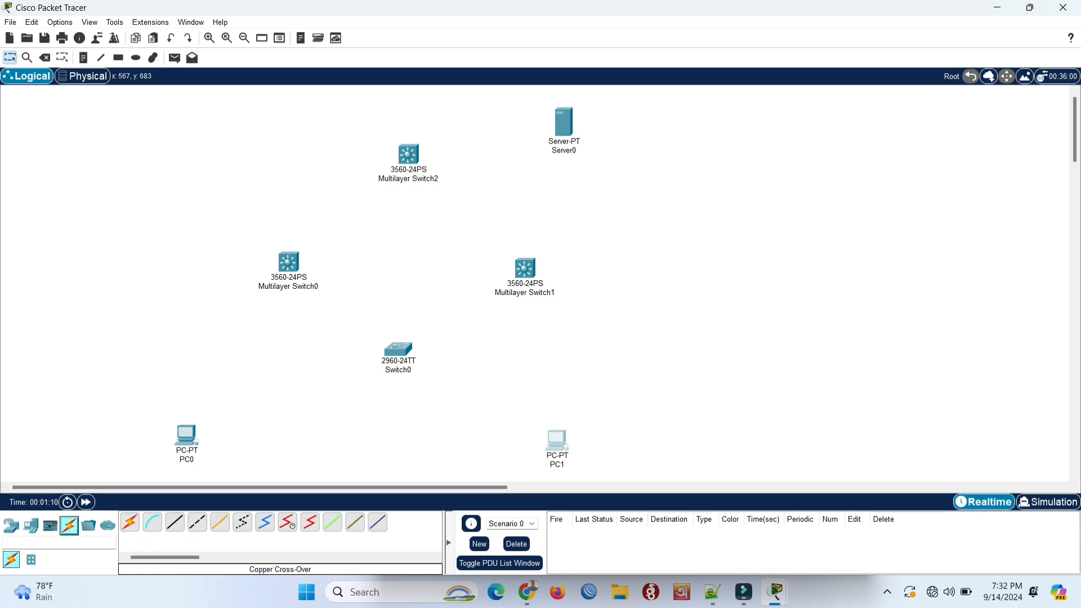
pyautogui.click(197, 522)
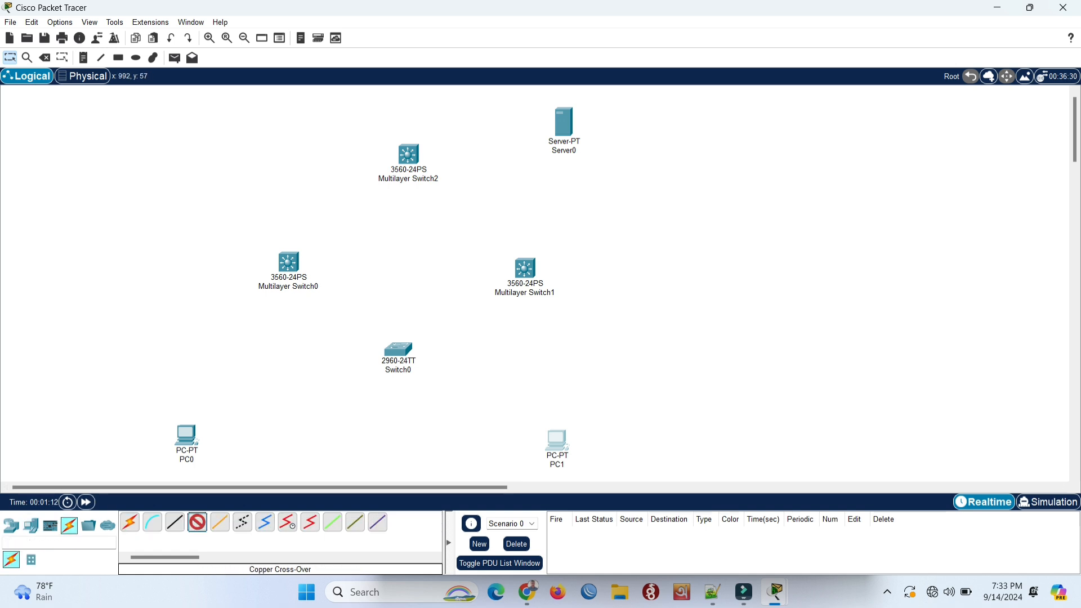
pyautogui.click(563, 121)
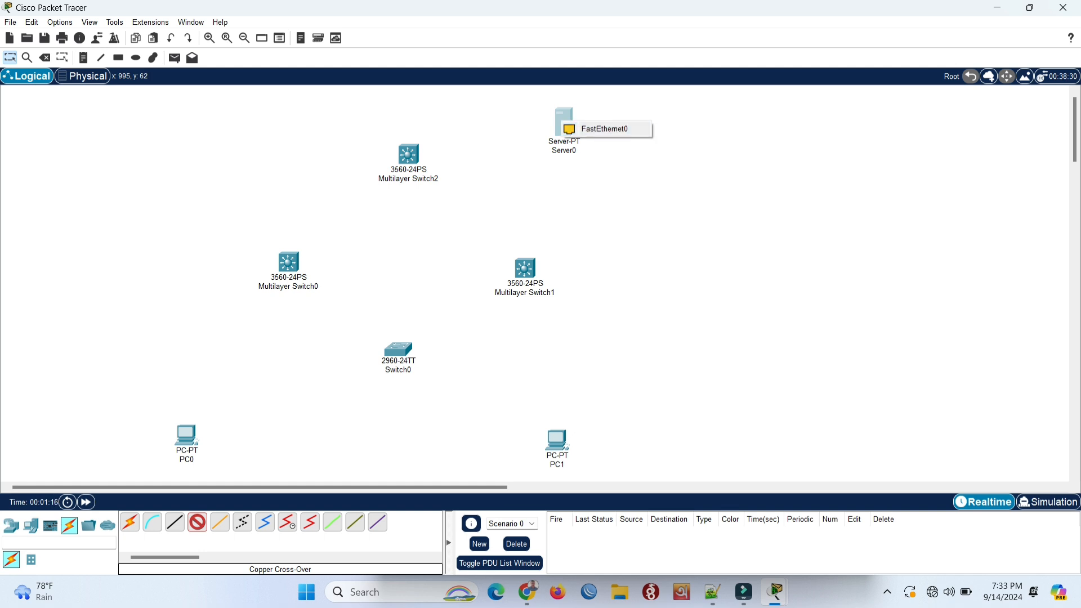
pyautogui.click(596, 129)
pyautogui.click(568, 122)
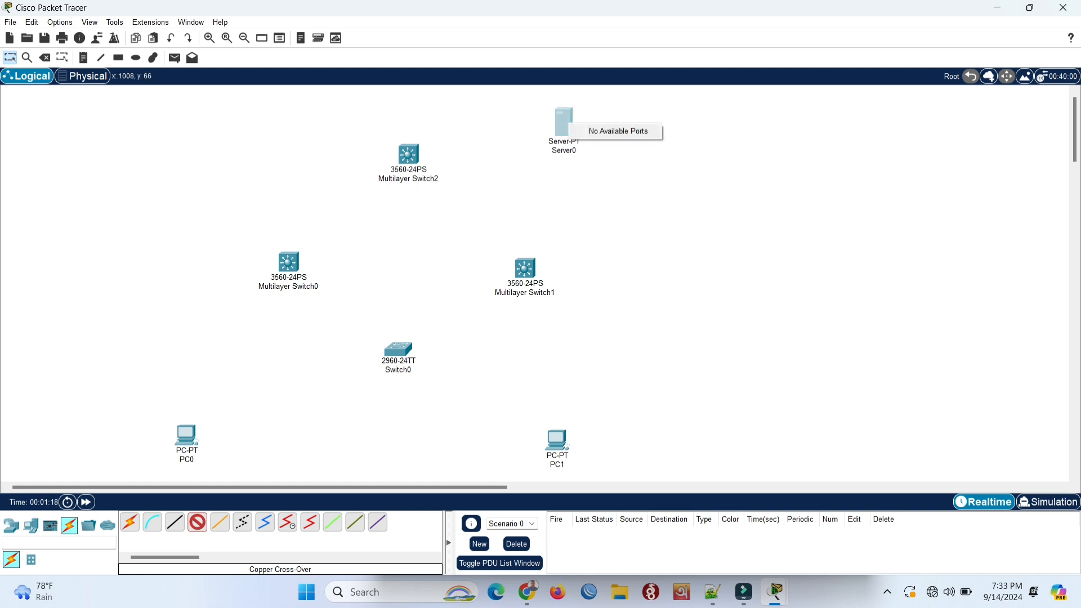
pyautogui.click(597, 131)
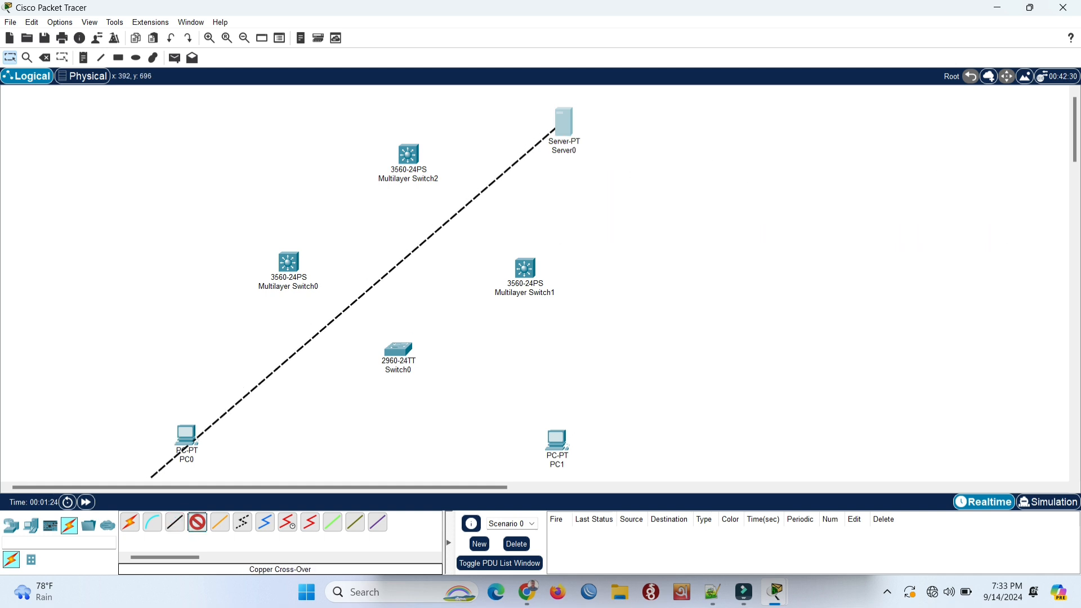
# Step: Connect FastEthernet0/3 of Multilayer Switch2 to FastEthernet0 of Server0 with the copper cross-over cable
pyautogui.click(409, 154)
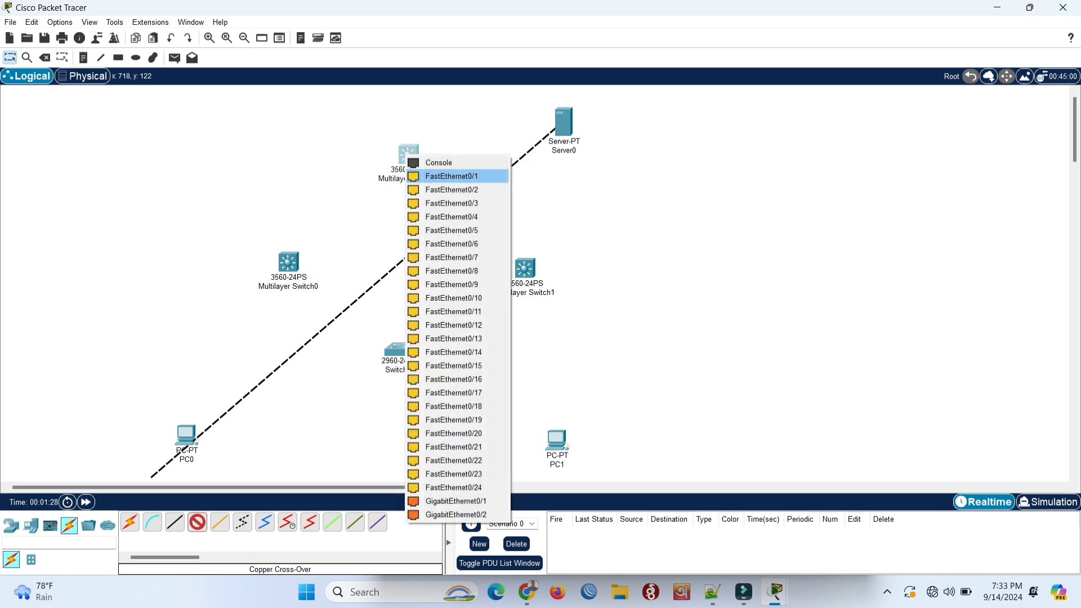
pyautogui.click(450, 203)
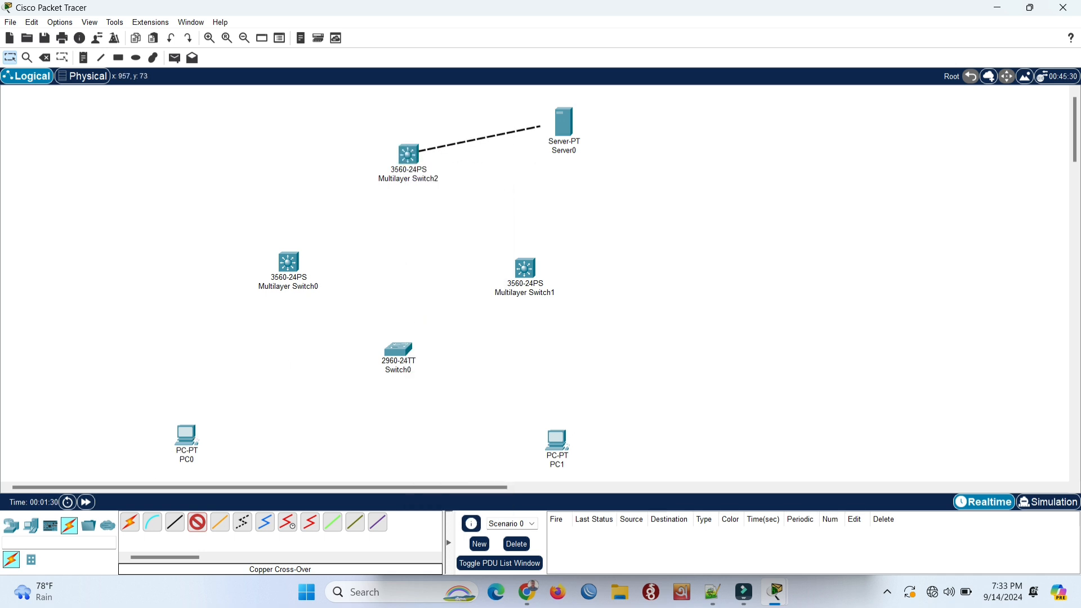
pyautogui.click(566, 116)
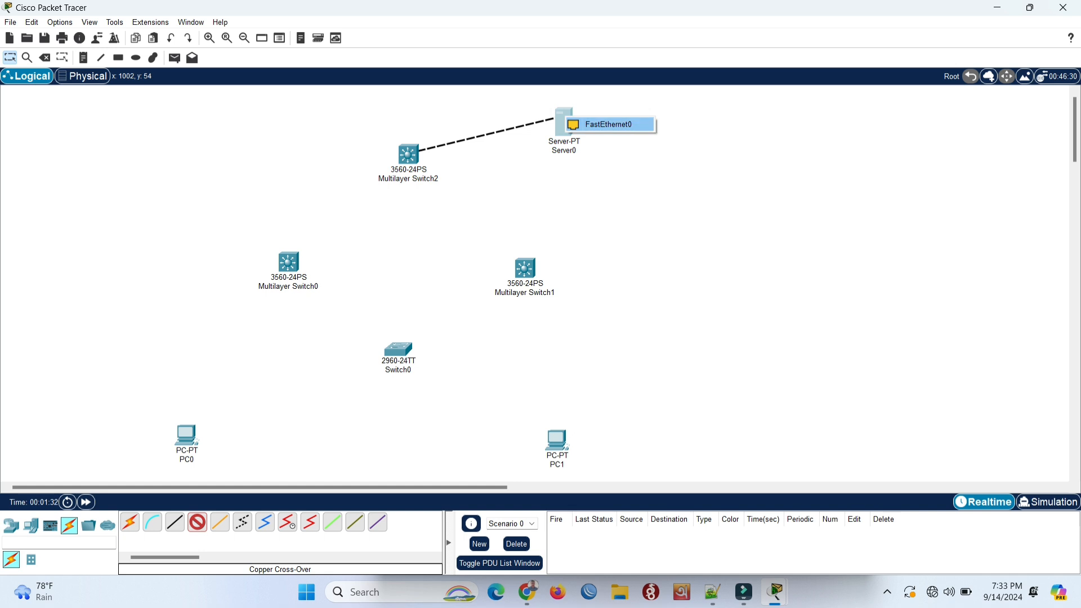
pyautogui.click(605, 124)
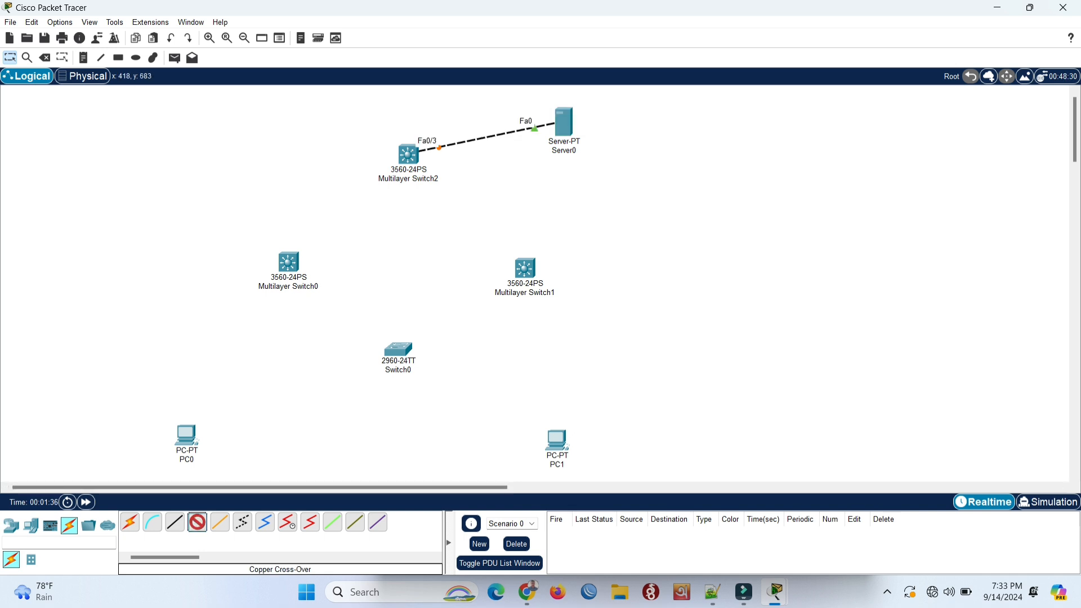
# Step: Connect FastEthernet0/1 of Multilayer Switch2 to FastEthernet0/2 of Multilayer Switch0 with a copper cross-over cable
pyautogui.click(408, 153)
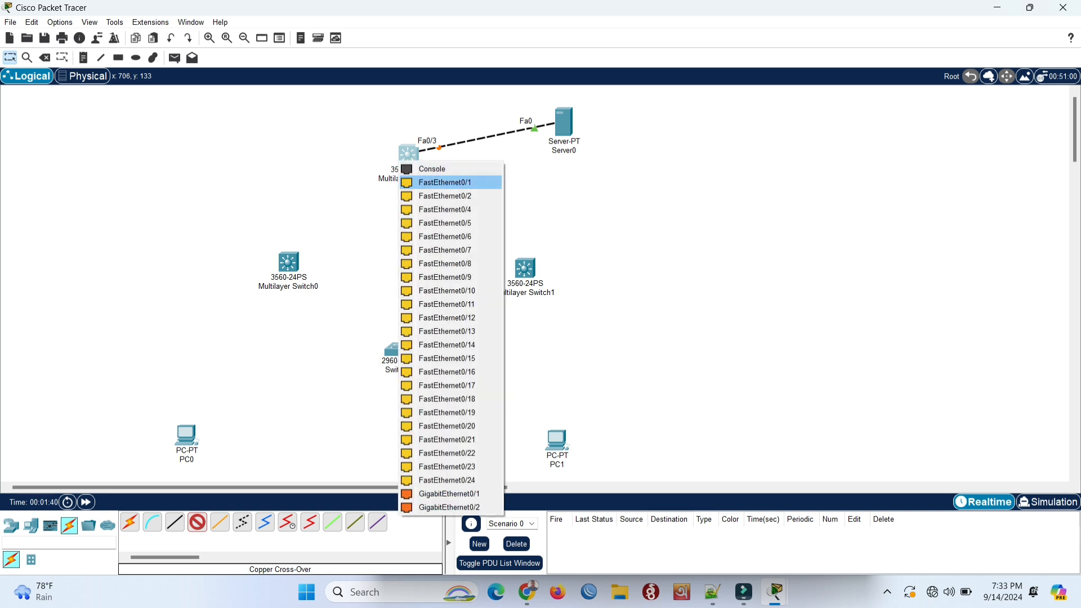
pyautogui.click(445, 182)
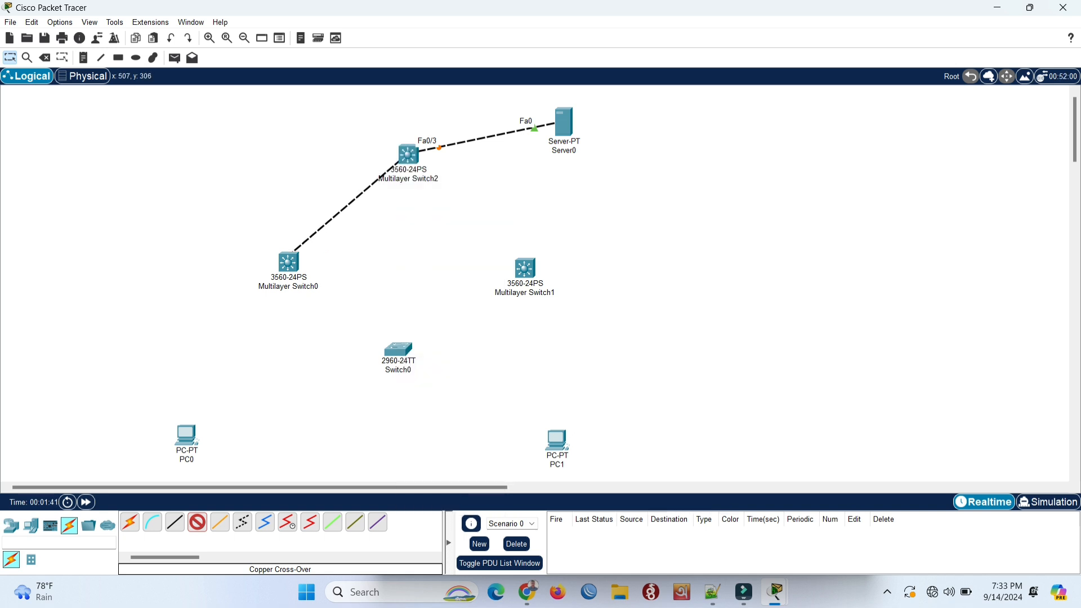
pyautogui.click(288, 262)
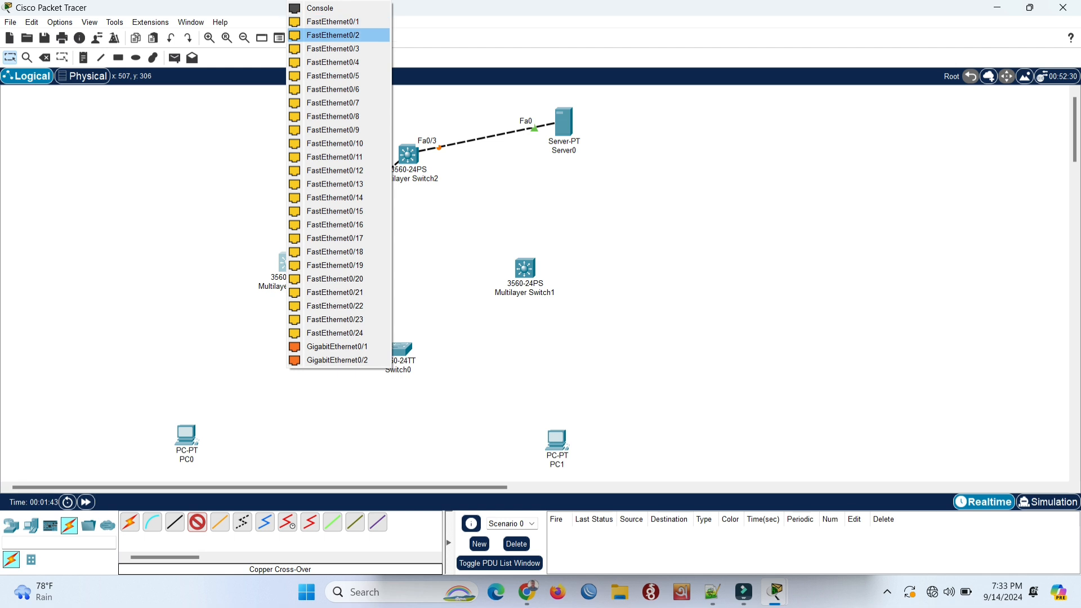
pyautogui.click(333, 35)
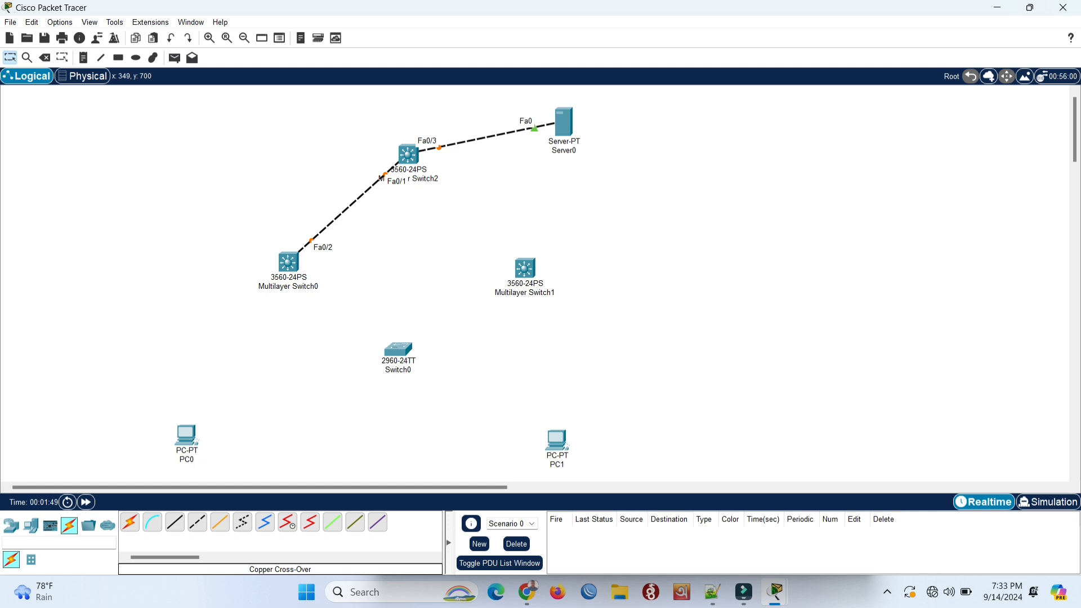
# Step: Connect FastEthernet0/2 of Multilayer Switch2 to FastEthernet0/2 of Multilayer Switch1 with a copper cross-over cable
pyautogui.click(197, 522)
pyautogui.click(407, 154)
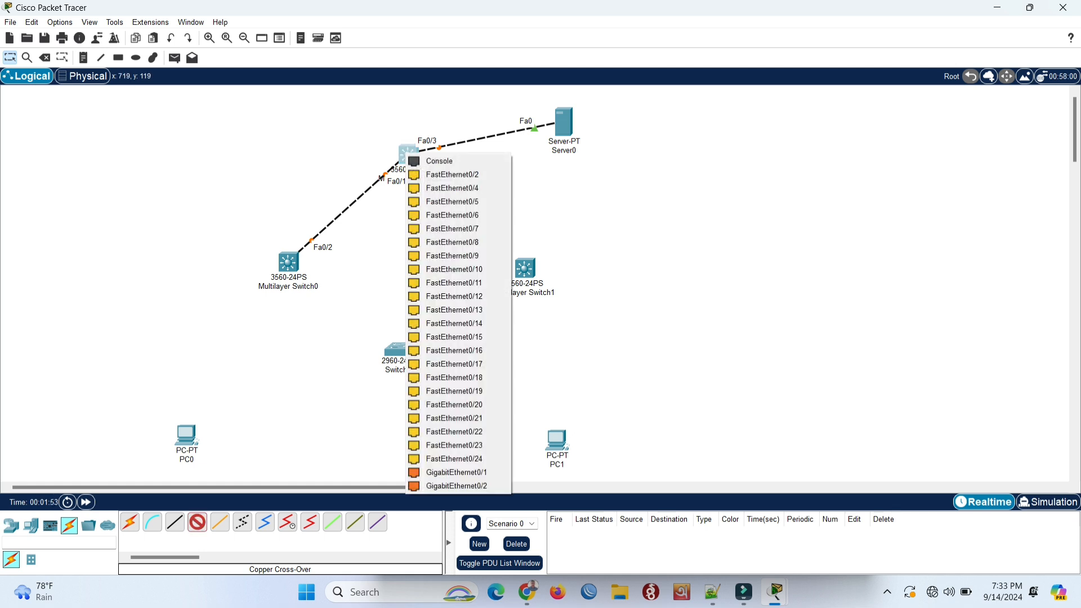
pyautogui.click(453, 174)
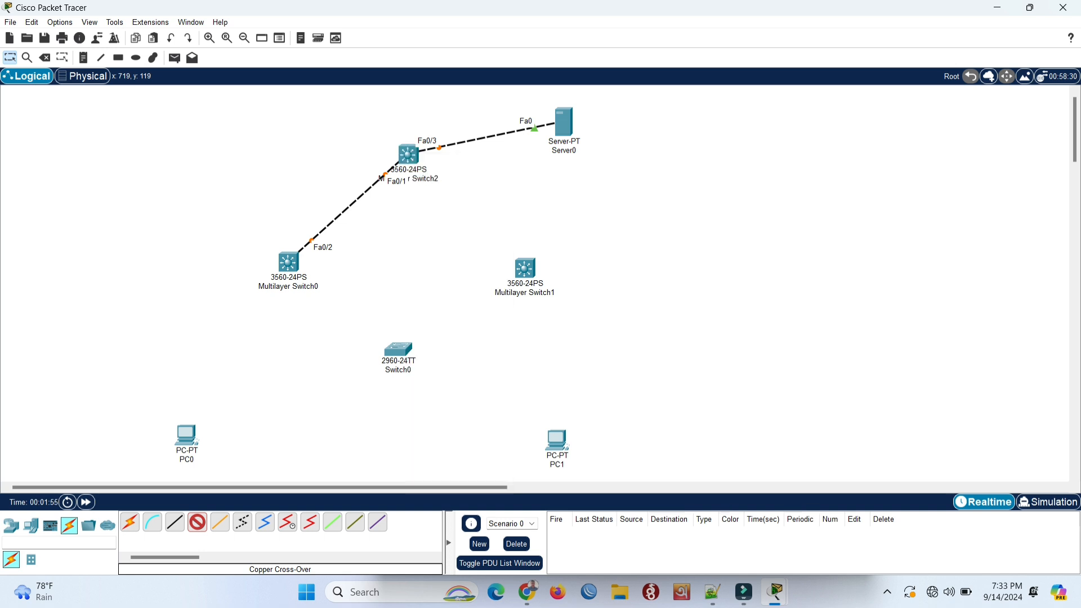
pyautogui.click(525, 268)
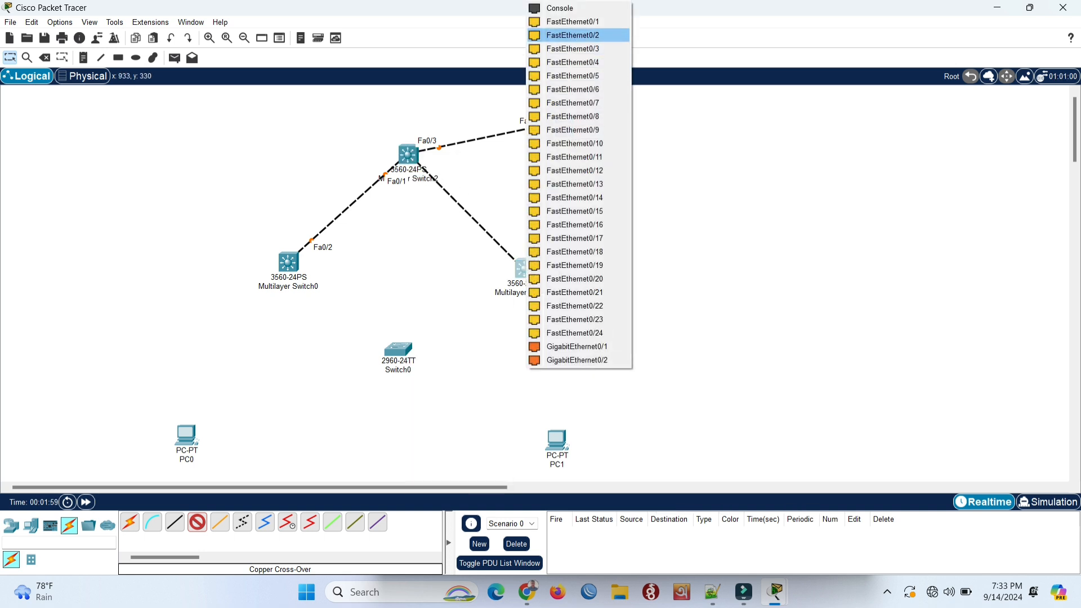
pyautogui.click(573, 35)
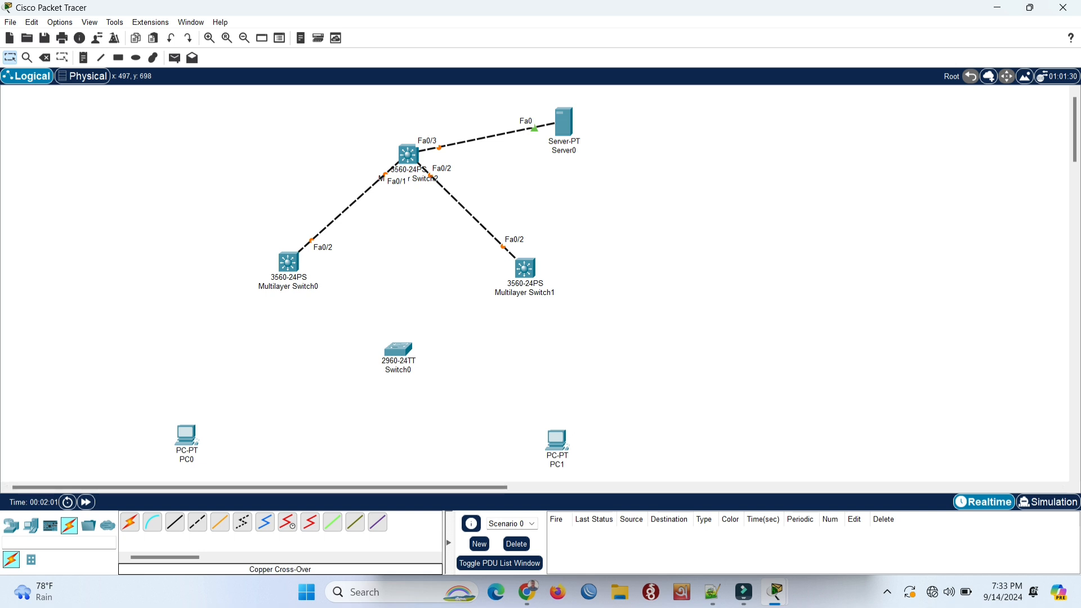
# Step: Connect FastEthernet0/1 of Multilayer Switch0 to FastEthernet0/3 of Switch0 with a copper cross-over cable
pyautogui.click(197, 522)
pyautogui.click(288, 262)
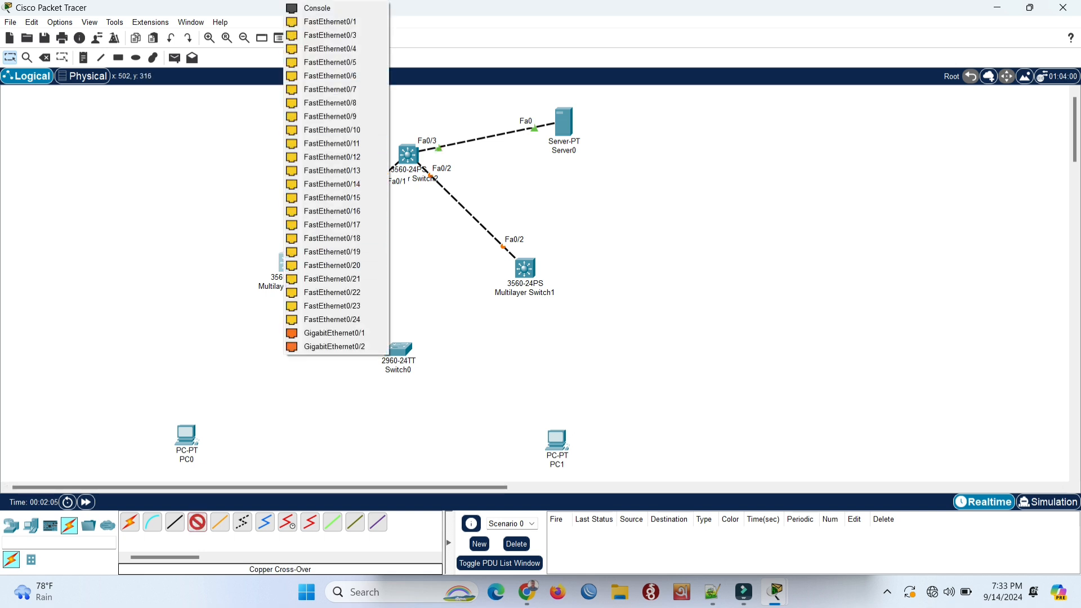
pyautogui.click(330, 21)
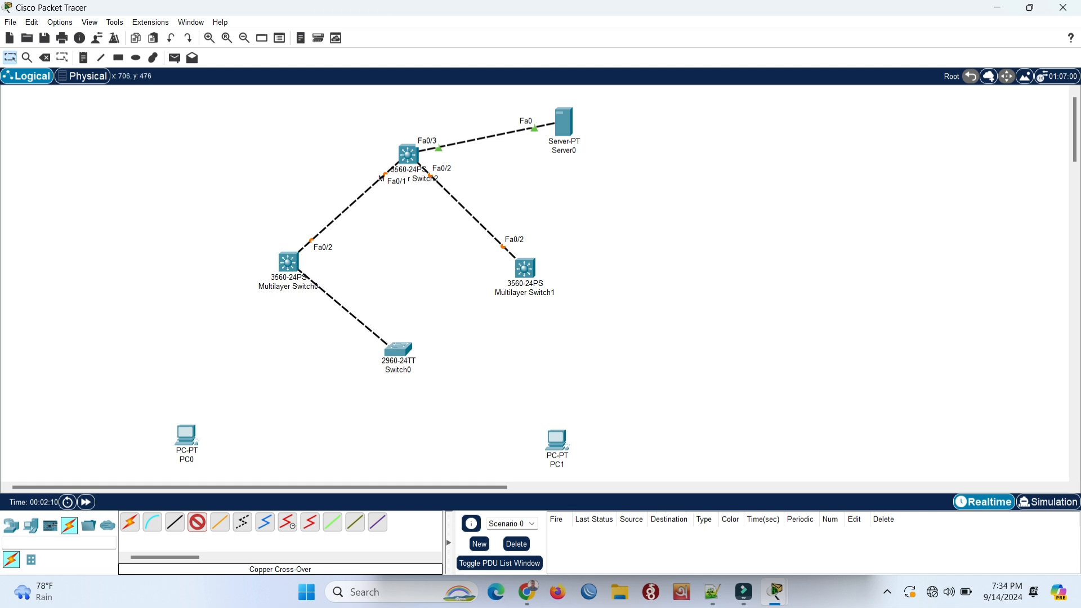
pyautogui.click(397, 348)
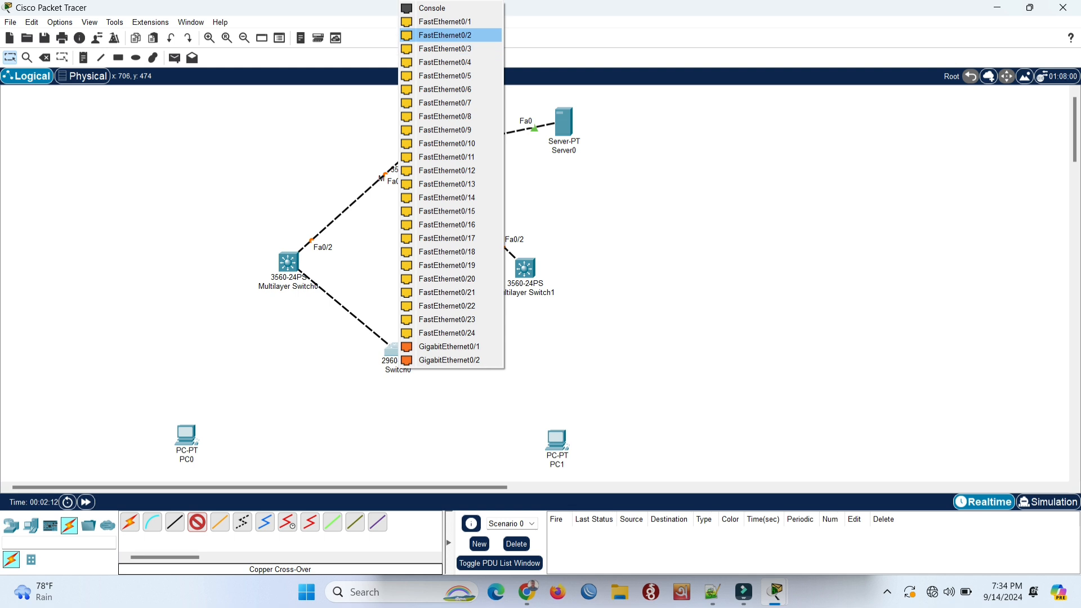
pyautogui.click(445, 49)
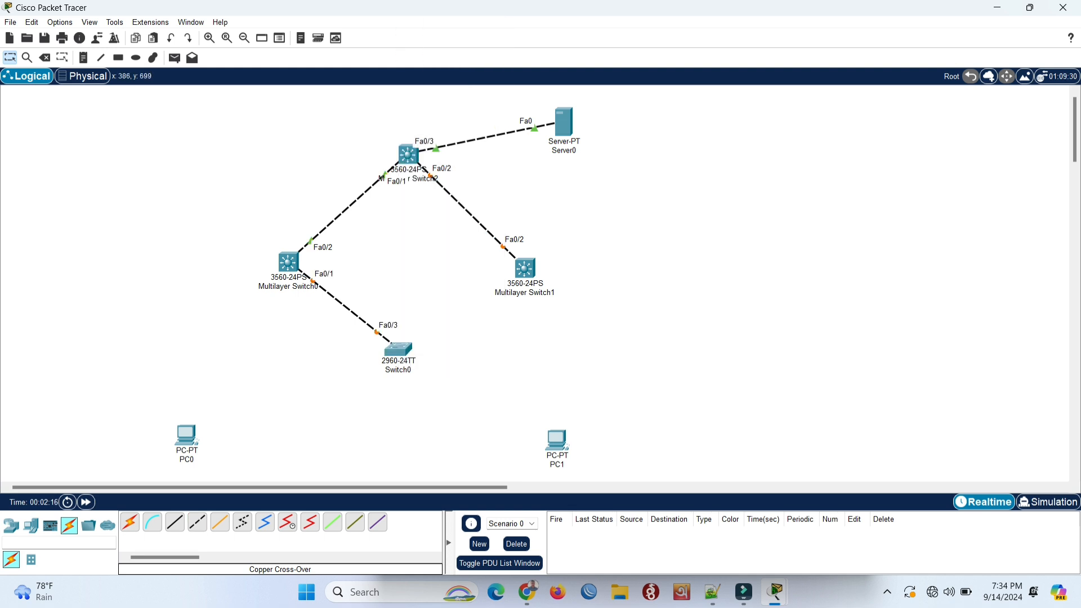
# Step: Connect FastEthernet0/1 of Multilayer Switch1 to FastEthernet0/2 of Switch0 with a copper cross-over cable
pyautogui.click(197, 521)
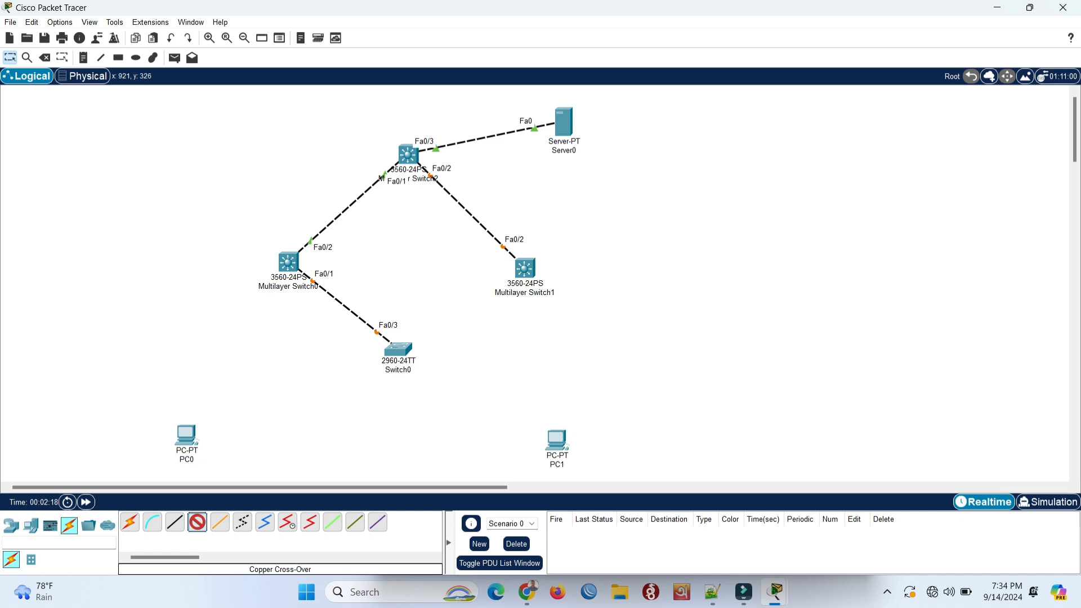
pyautogui.click(525, 268)
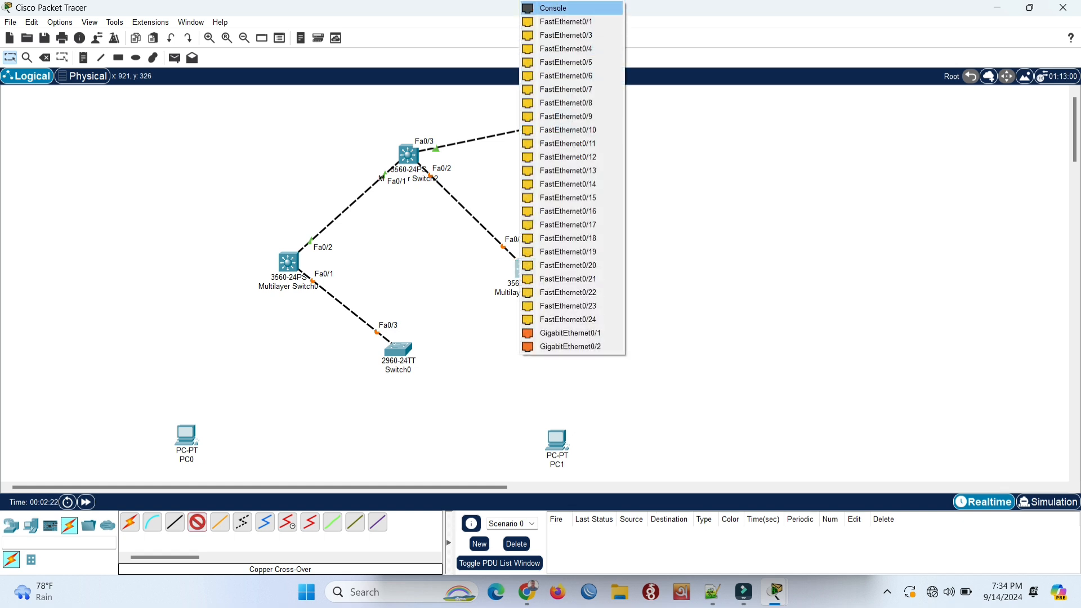
pyautogui.click(565, 22)
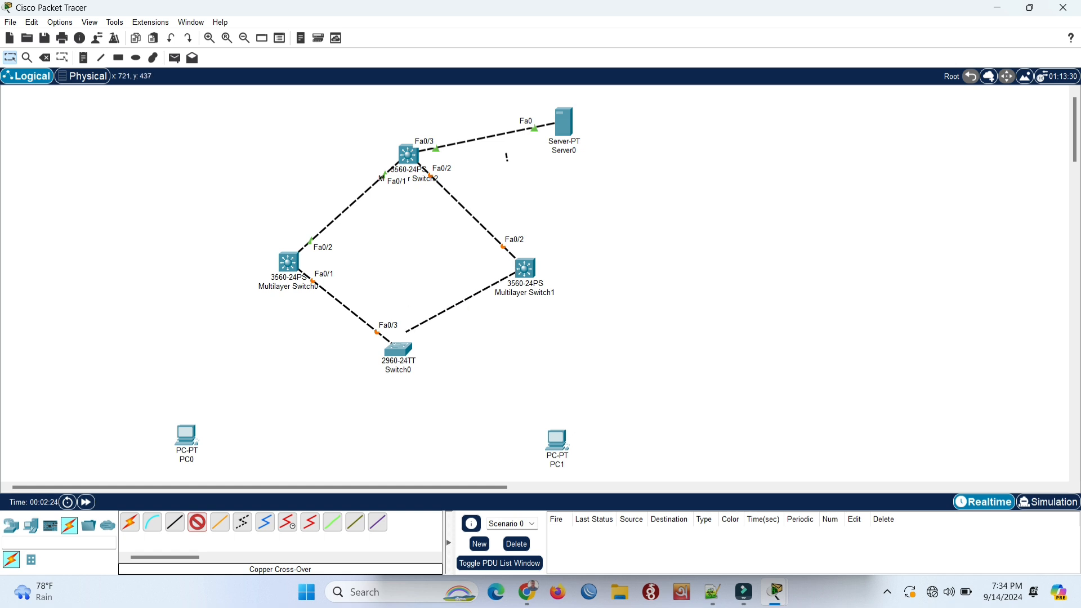
pyautogui.click(397, 349)
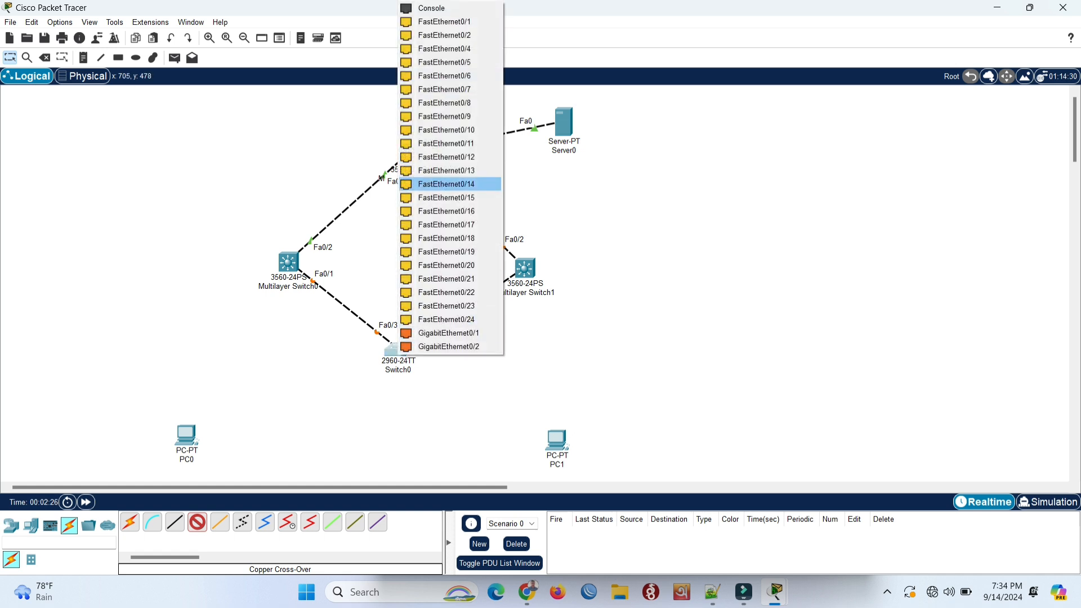
pyautogui.click(445, 35)
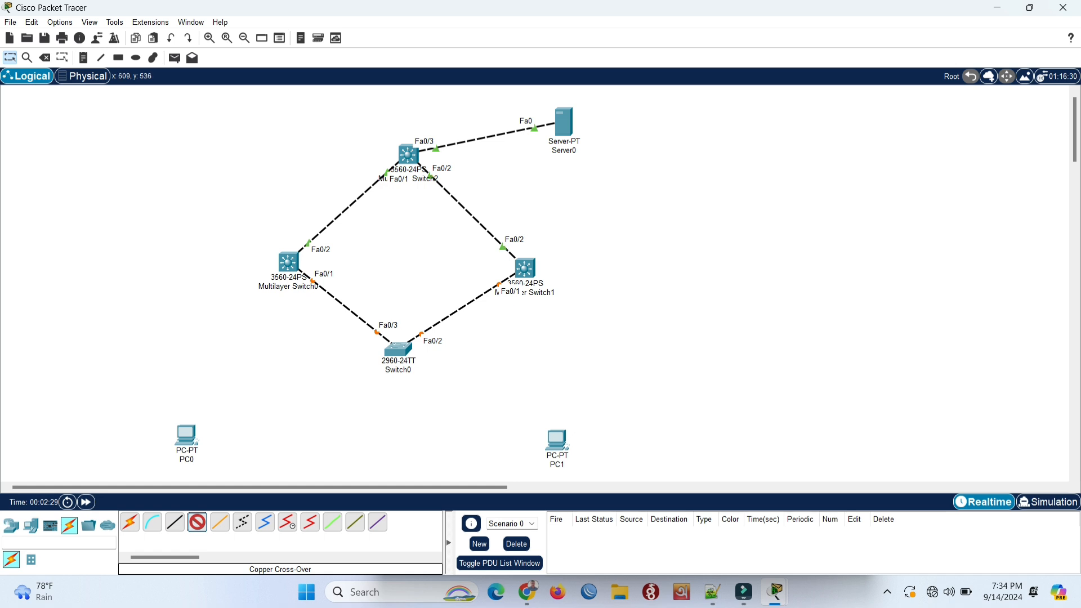
# Step: Connect FastEthernet0/4 of Switch0 to FastEthernet0 of PC0 with a copper cross-over cable
pyautogui.click(397, 349)
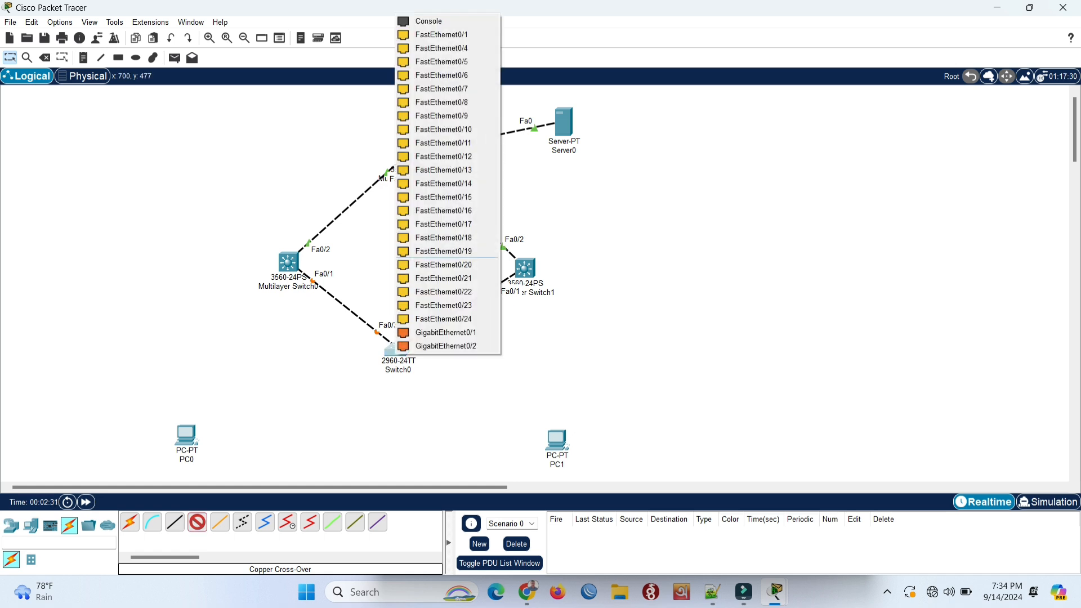
pyautogui.click(441, 48)
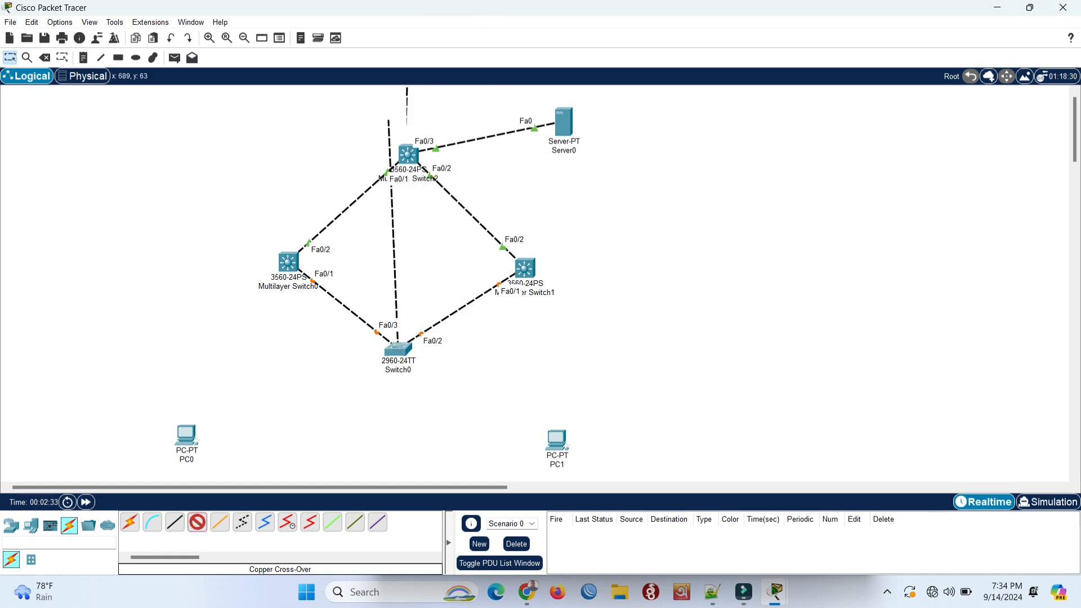
pyautogui.click(186, 437)
pyautogui.click(185, 436)
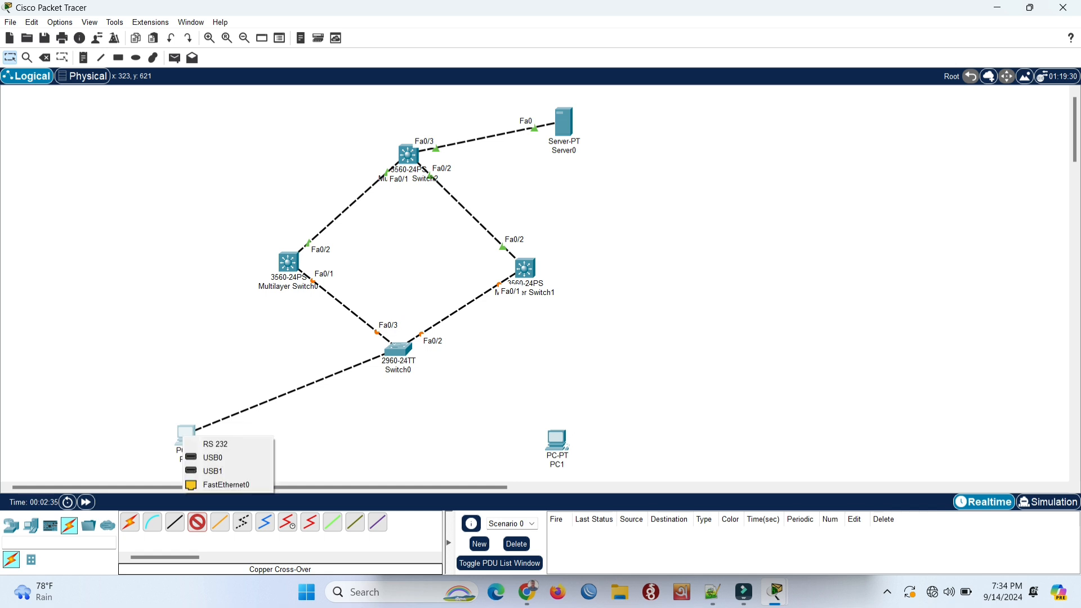
pyautogui.click(225, 484)
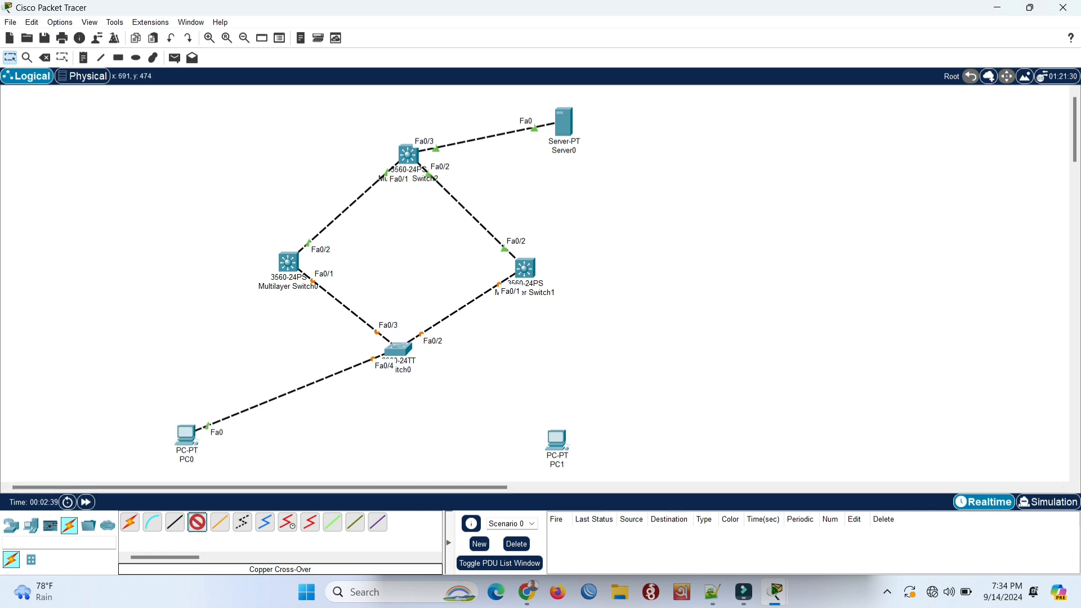
# Step: Connect FastEthernet0/1 of Switch0 to FastEthernet0 of PC1 with a copper cross-over cable
pyautogui.click(398, 349)
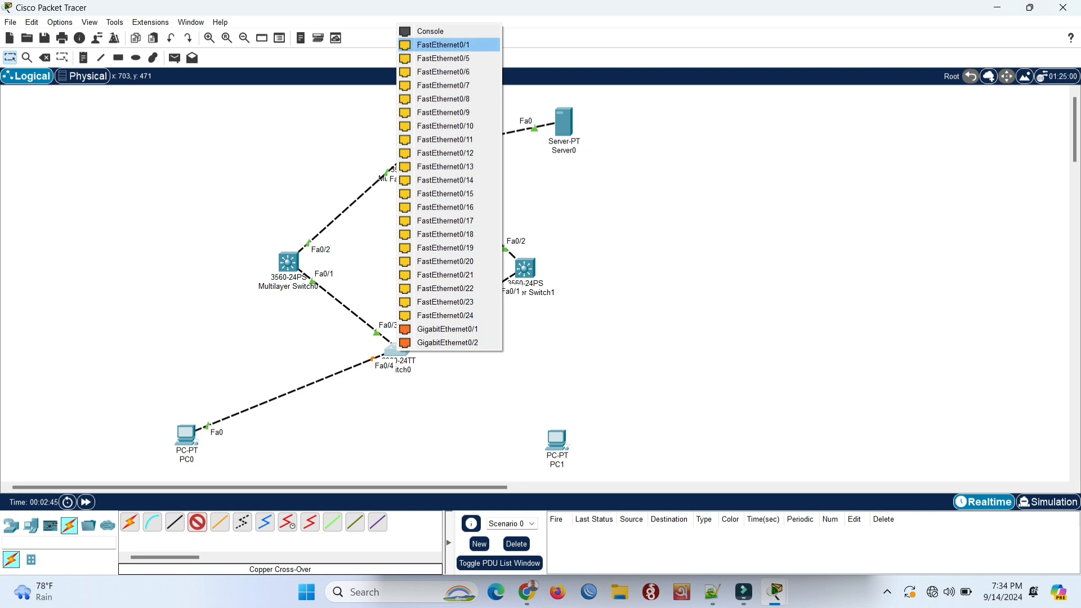
pyautogui.click(443, 44)
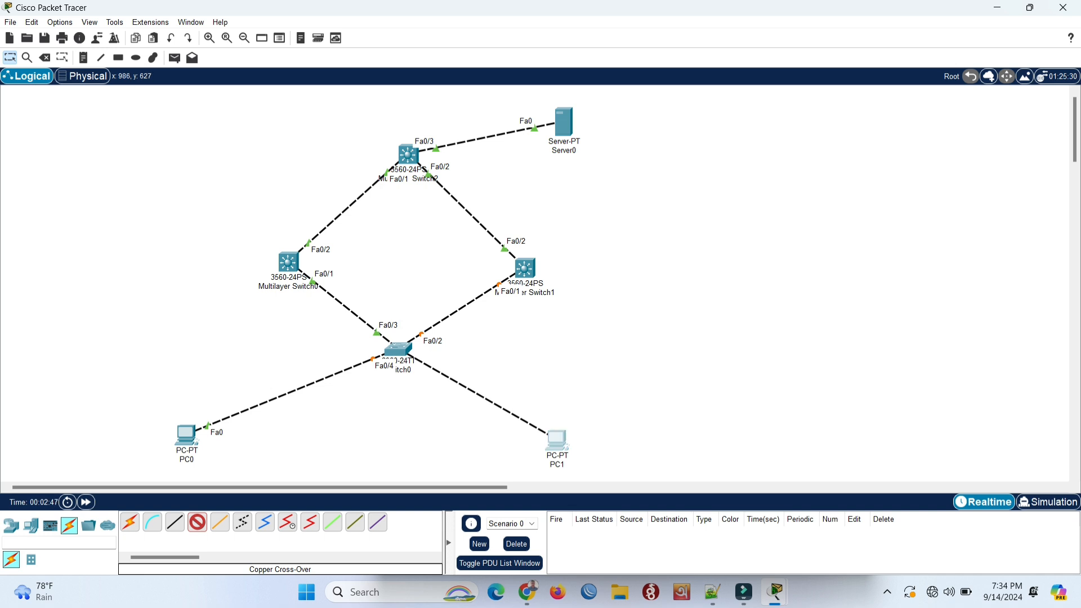
pyautogui.click(556, 438)
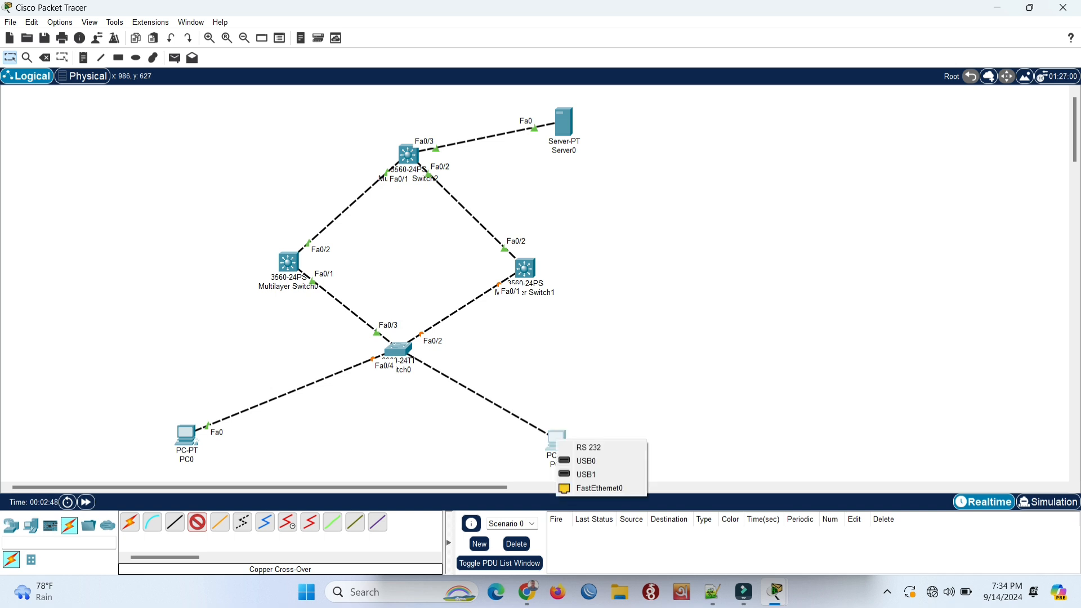
pyautogui.click(599, 487)
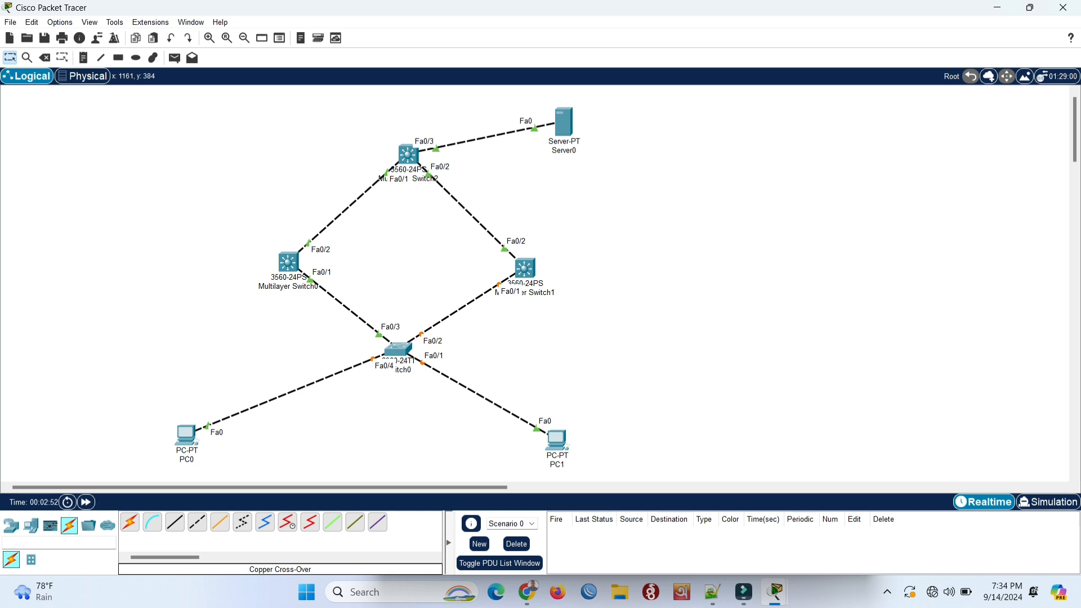
# Step: Shift Switch0 slightly toward PC0's side and move PC0 a little closer to Switch0 to tidy the layout
pyautogui.moveTo(400, 348); pyautogui.dragTo(386, 352)
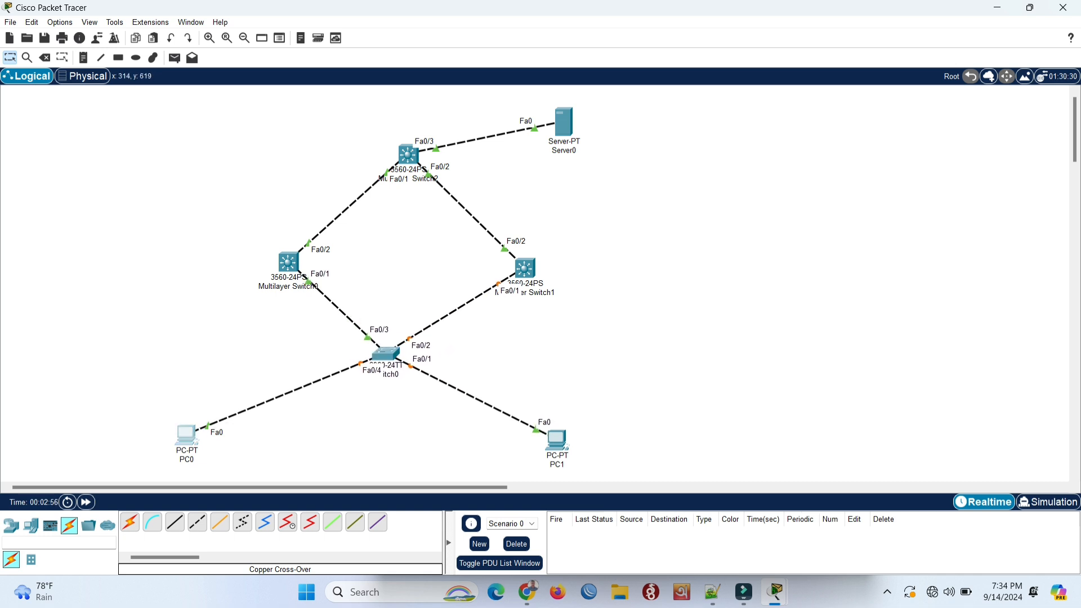
pyautogui.moveTo(185, 434); pyautogui.dragTo(220, 443)
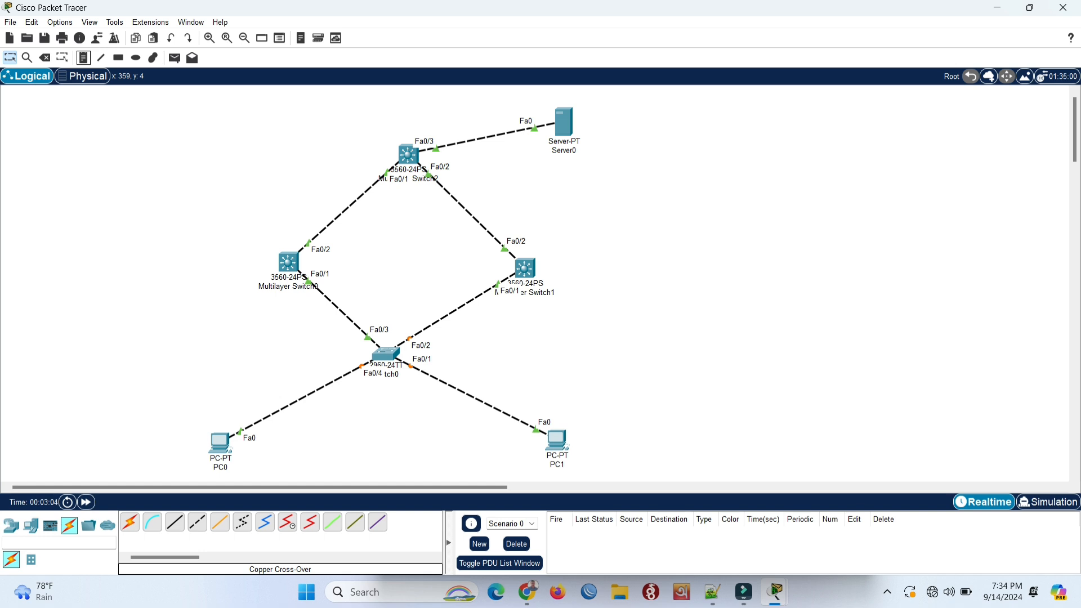
# Step: Place a note reading 8.8.8.8 beside Server0
pyautogui.click(83, 57)
pyautogui.click(607, 122)
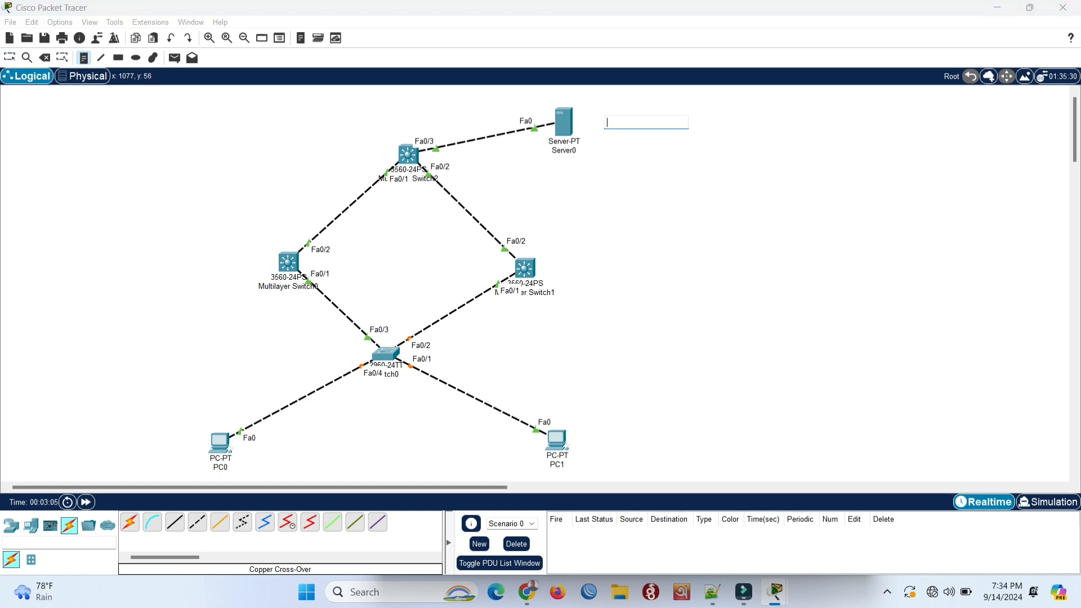
pyautogui.write('8.8.8.8')
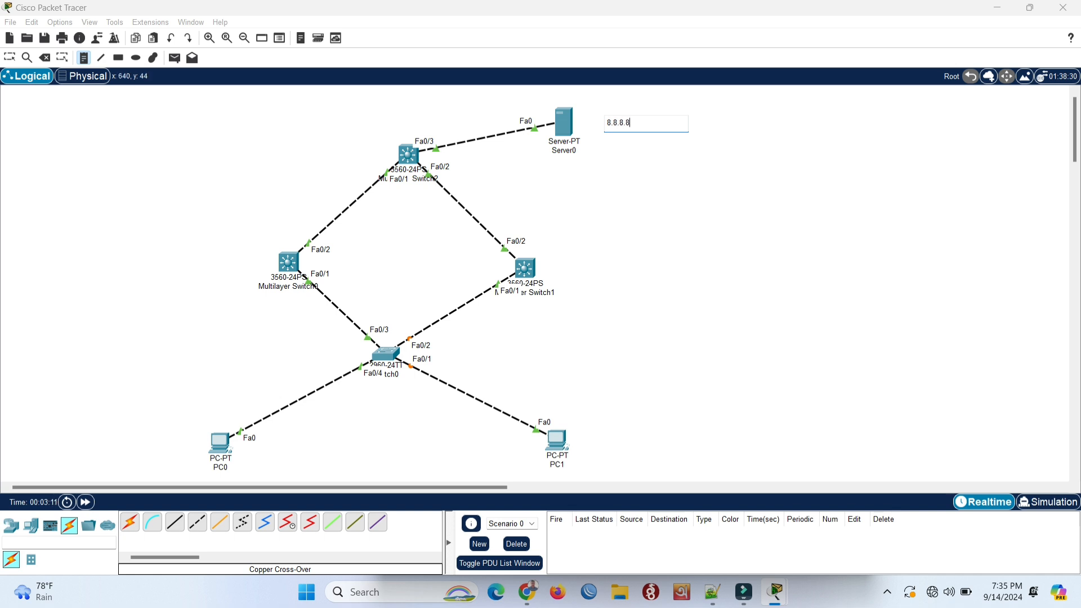
# Step: Add notes 192.168.1.2/24 just above Multilayer Switch2 and 192.168.2.2/24 beside its link to Multilayer Switch1
pyautogui.click(361, 132)
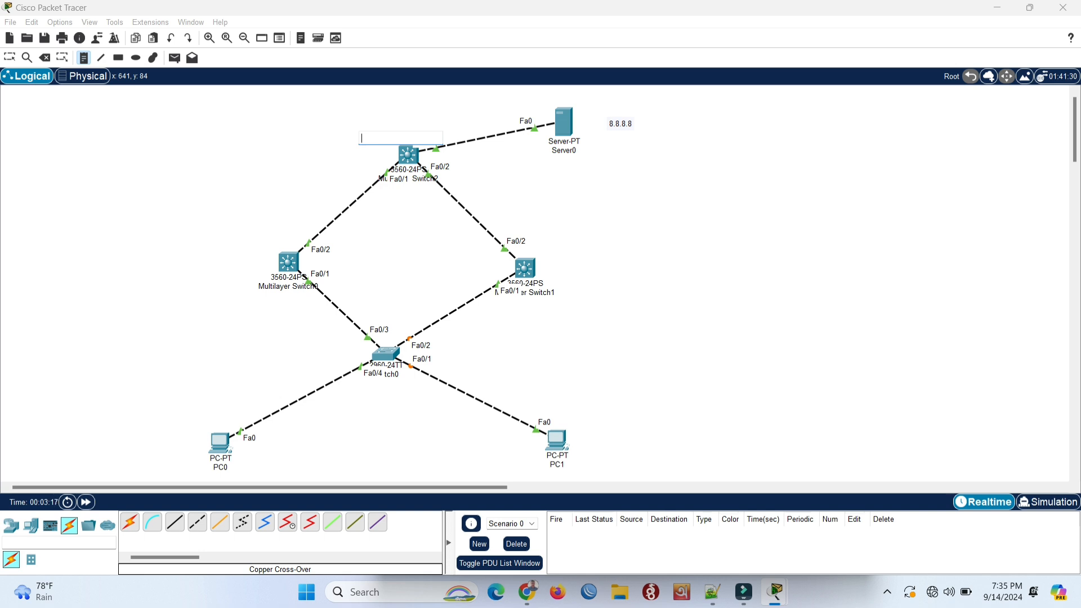
pyautogui.write('192.168.1.2/24')
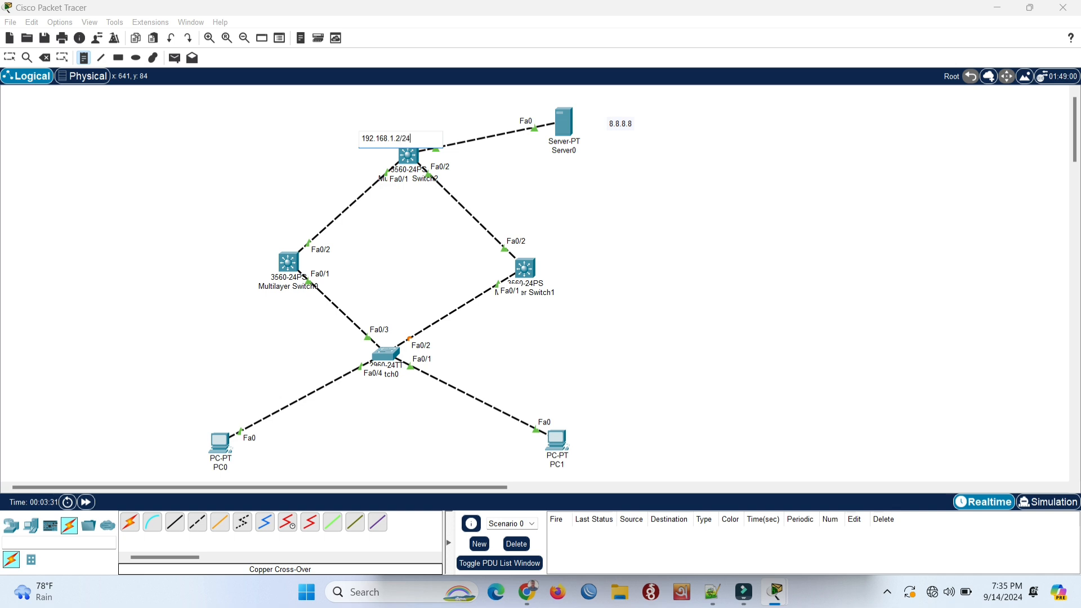
pyautogui.click(484, 183)
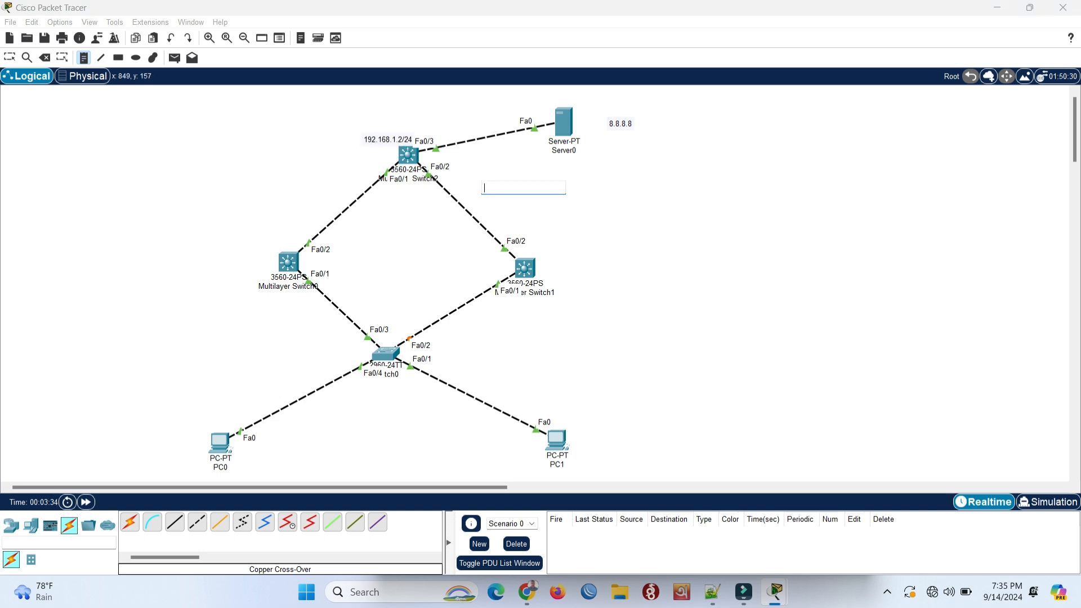
pyautogui.write('19')
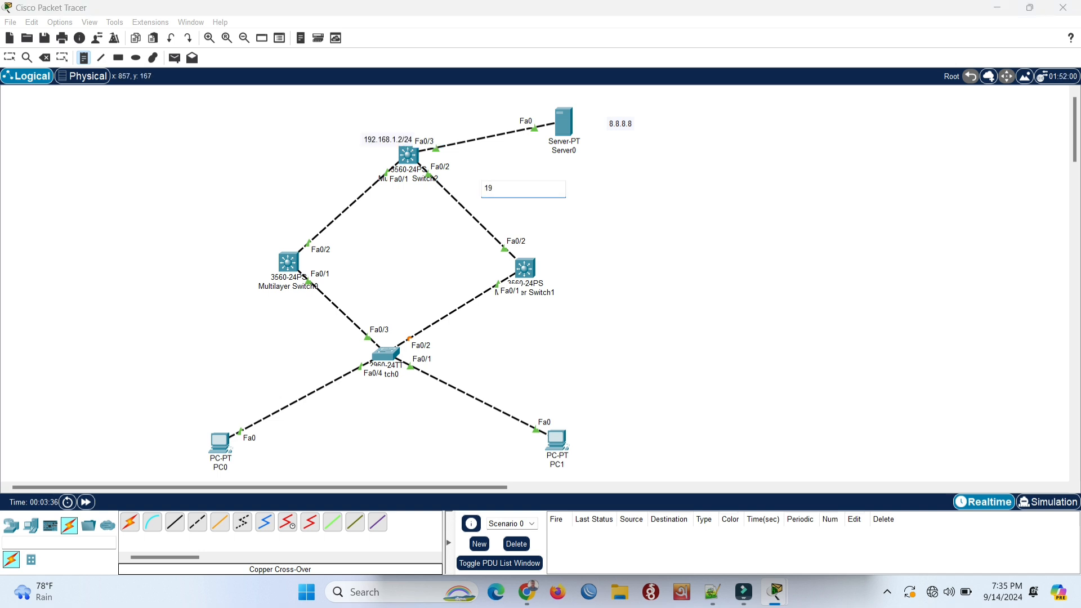
pyautogui.write('2.168.2.2/24')
# Step: Add the note 192.168.1.1/24 above Multilayer Switch0 and 192.168.2.1/24 beside Multilayer Switch1's Fa0/2 port
pyautogui.click(245, 224)
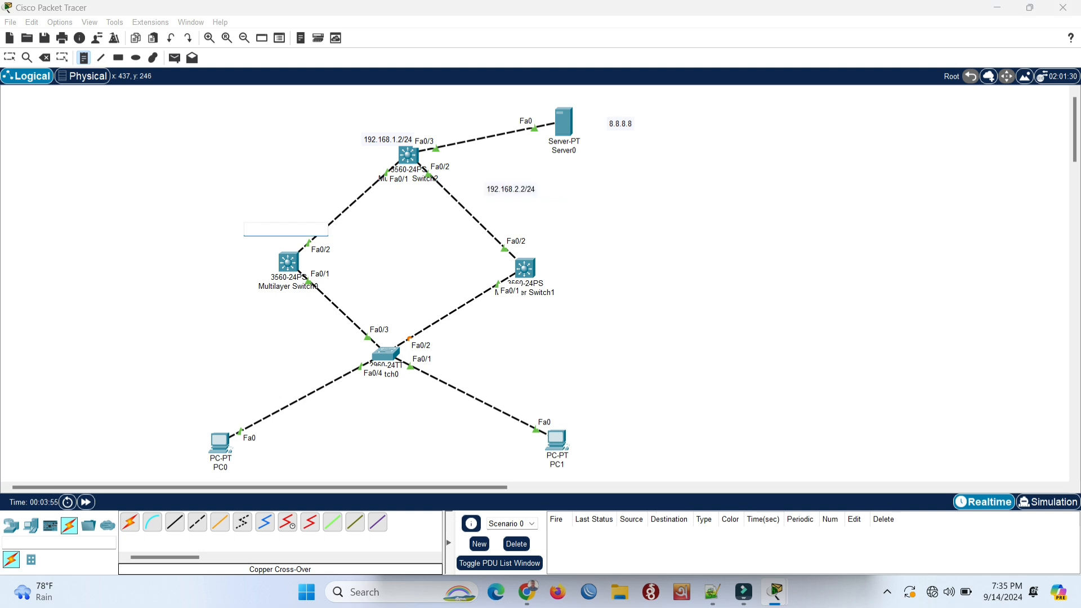
pyautogui.write('192.168.1.1/24')
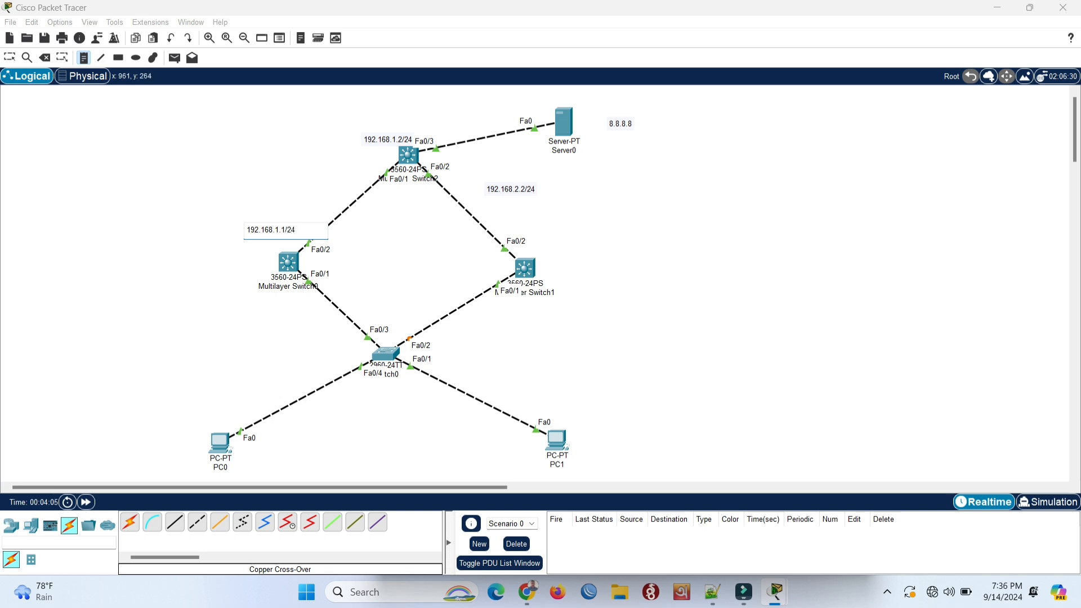
pyautogui.click(541, 234)
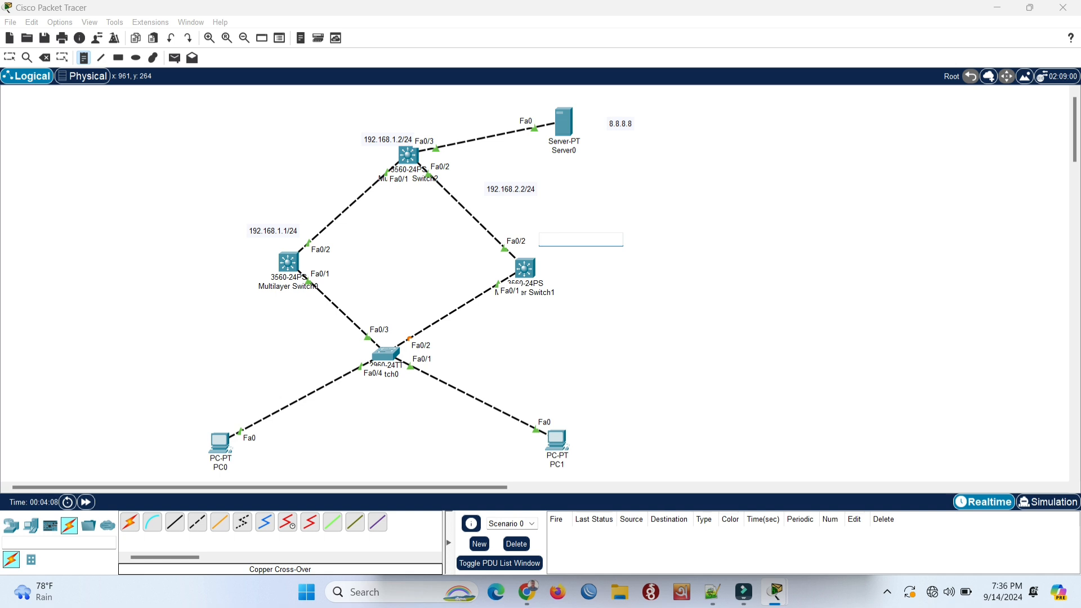
pyautogui.write('192.168.2.1/24')
# Step: Add the note 192.168.10.2 below Multilayer Switch0 and the note 192.168.10.3 below Multilayer Switch1
pyautogui.click(269, 362)
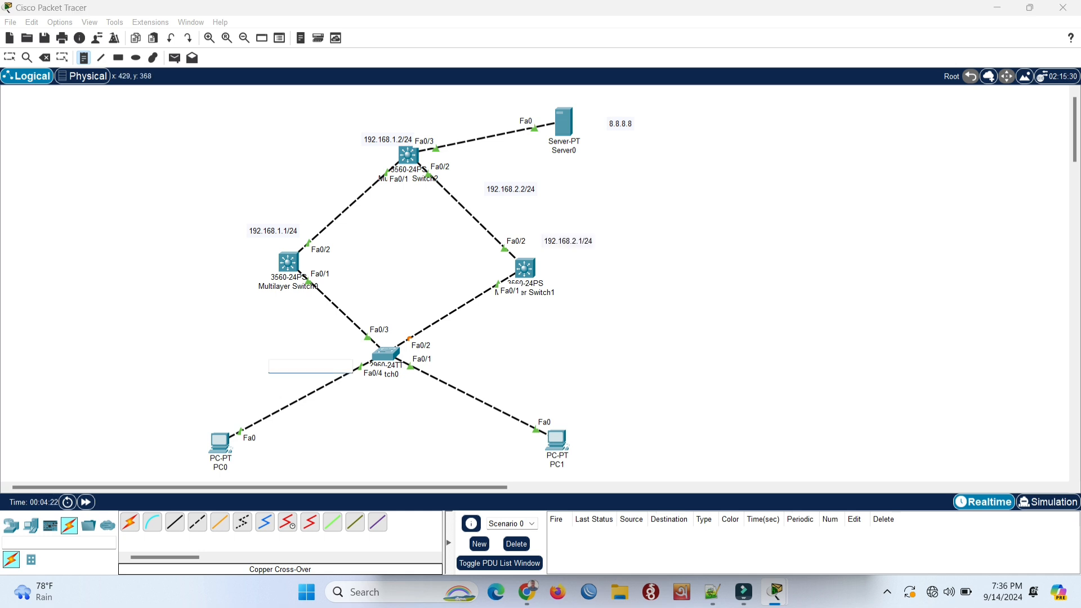
pyautogui.click(241, 293)
pyautogui.write('192.168.10.2')
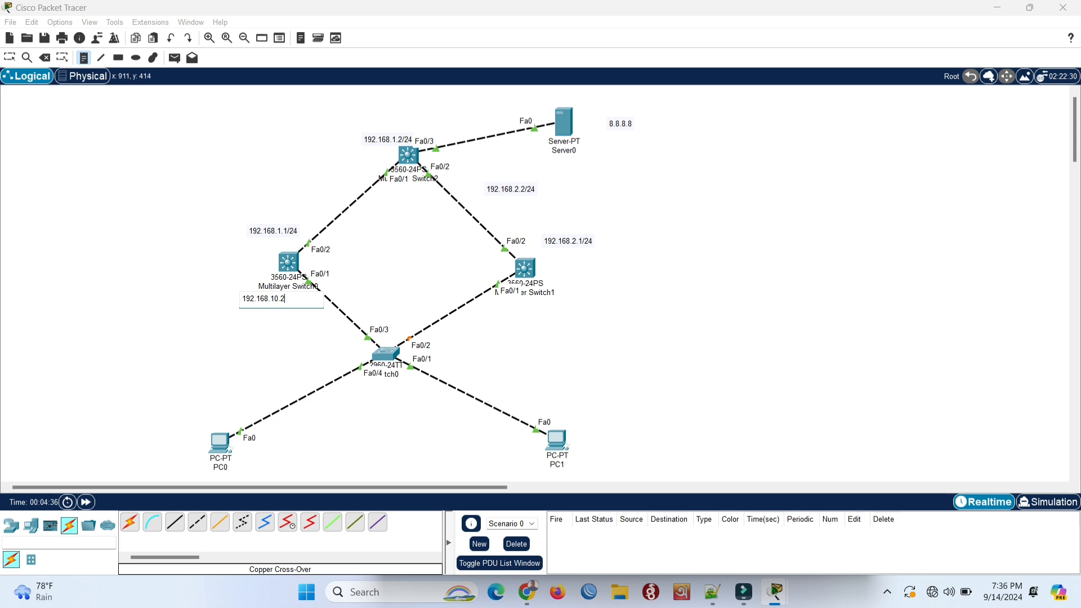
pyautogui.click(510, 313)
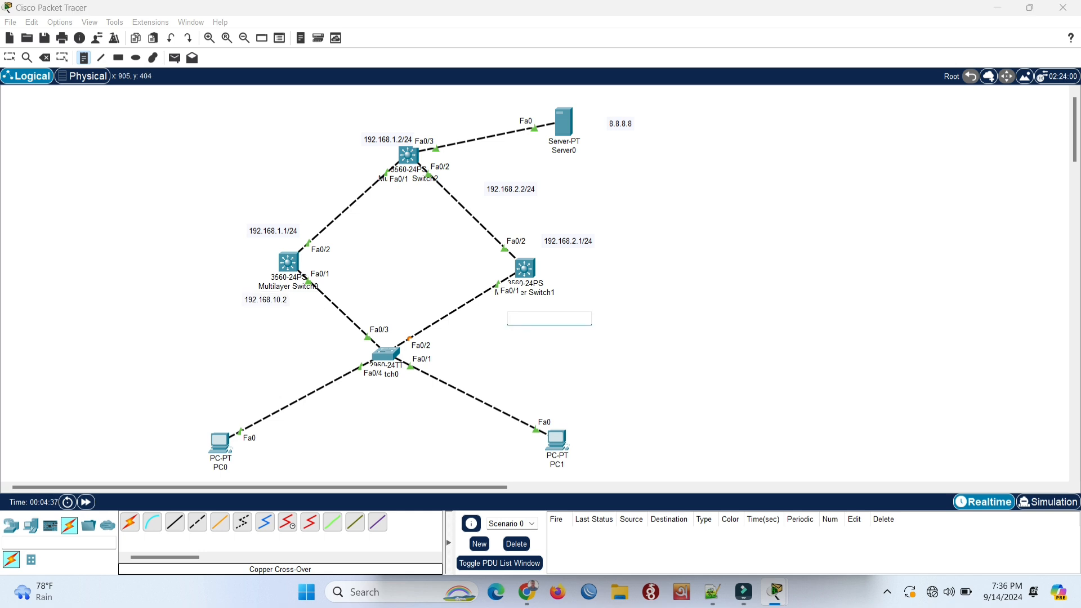
pyautogui.write('192.168.10.3')
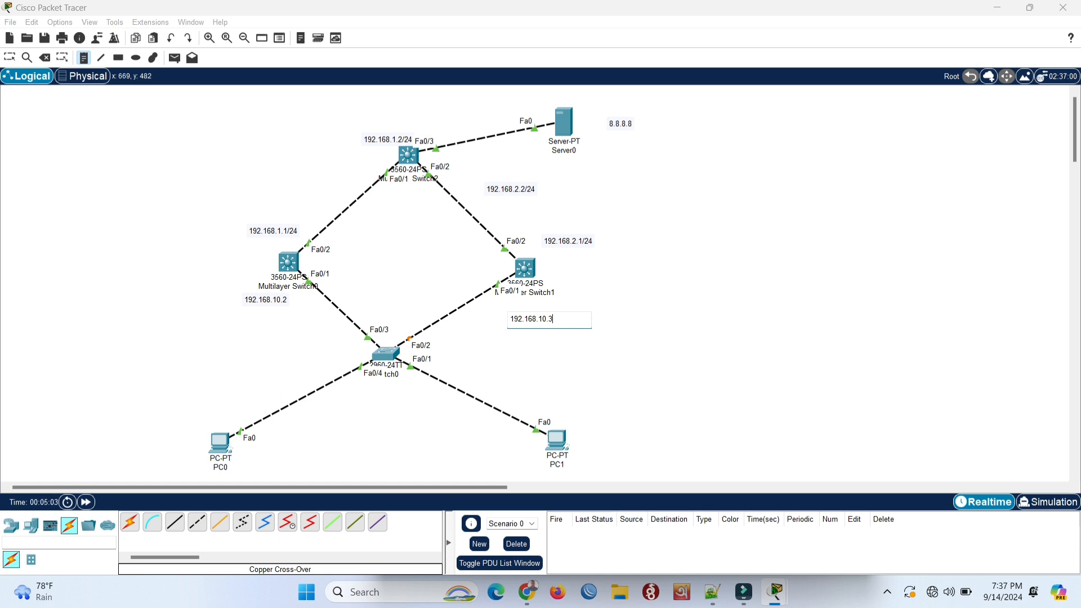
# Step: Place a note reading "VG IP : 192.168.10.1" midway between Multilayer Switch0 and Multilayer Switch1
pyautogui.click(276, 320)
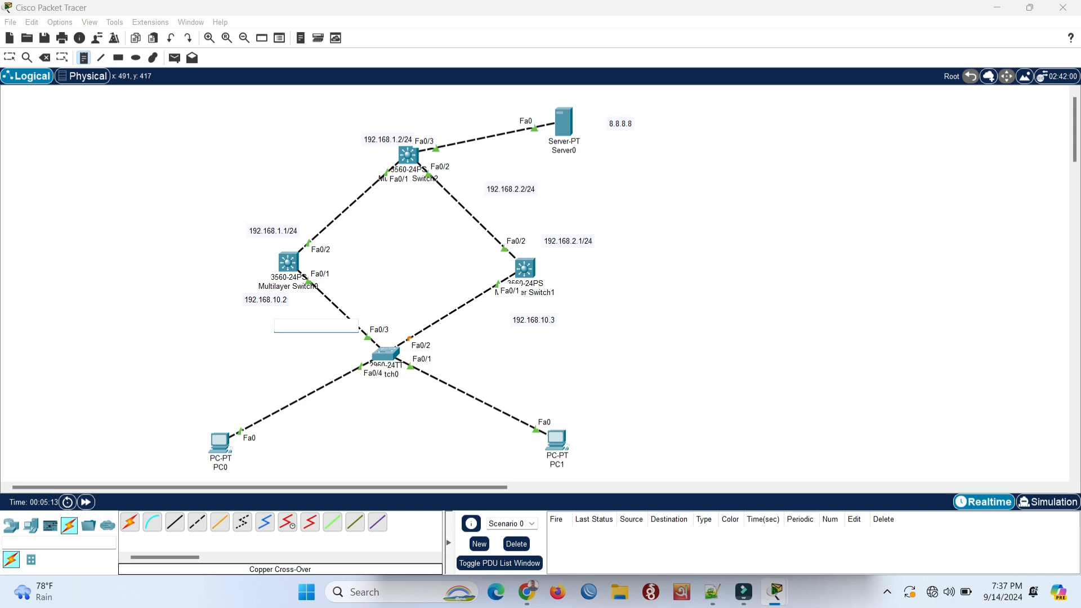
pyautogui.click(377, 248)
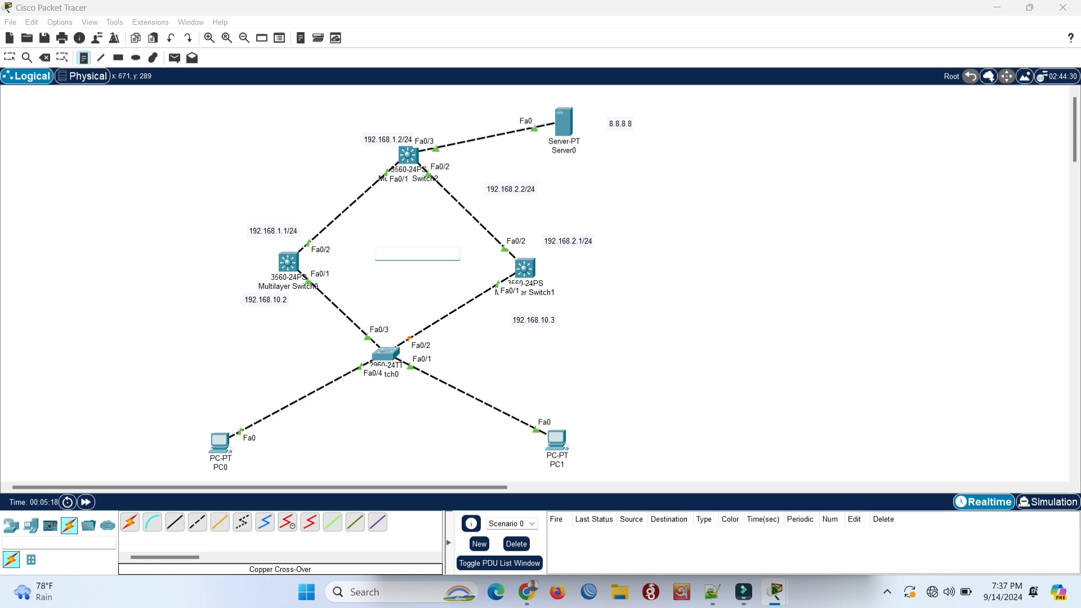
pyautogui.write('VG IP : 192.168.10.1')
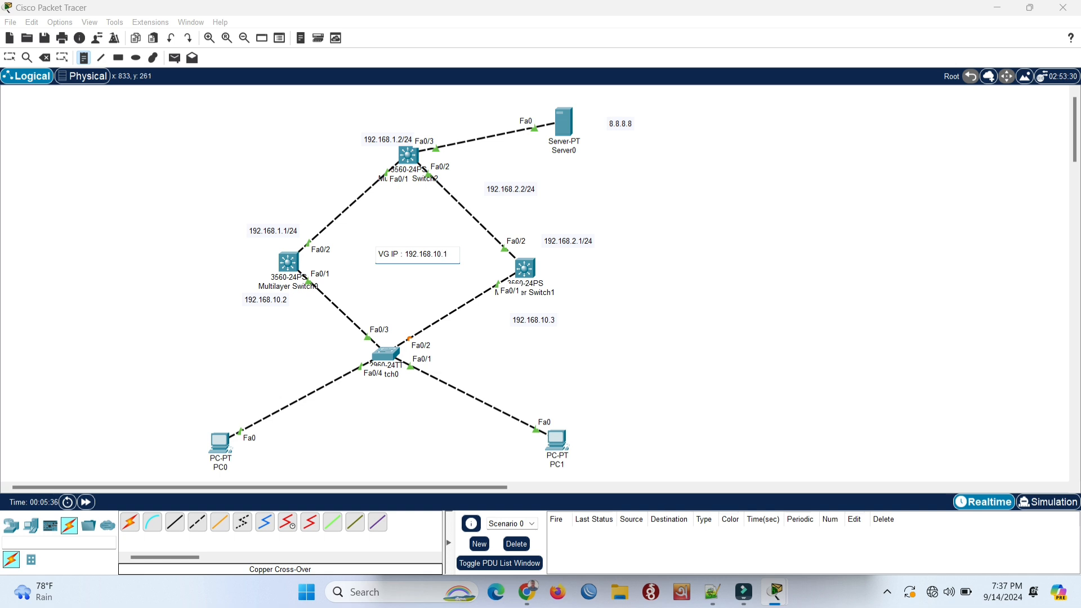
# Step: Move notes 192.168.1.2/24 and 192.168.2.2/24 beside Multilayer Switch2, and nudge 192.168.10.3 and 192.168.10.2 closer to the links toward the 2960 switch
pyautogui.click(600, 194)
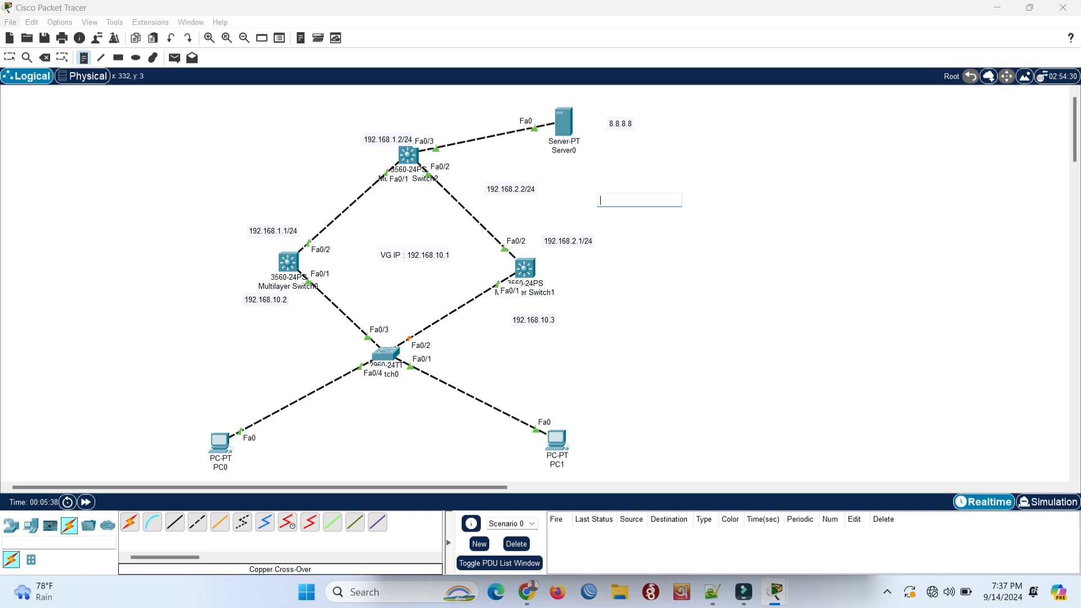
pyautogui.press('Escape')
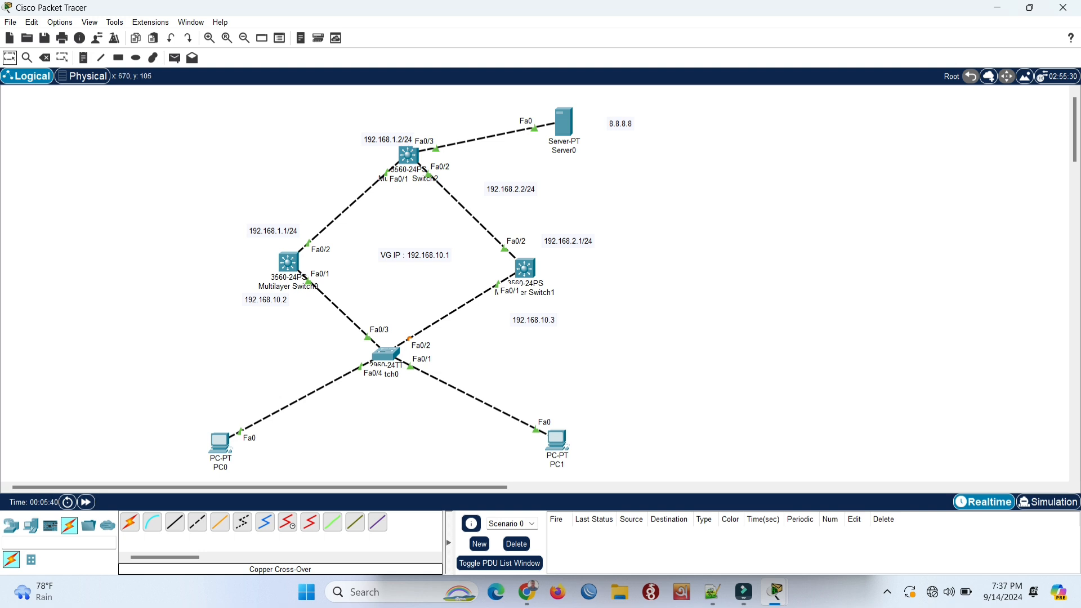
pyautogui.moveTo(387, 139); pyautogui.dragTo(365, 150)
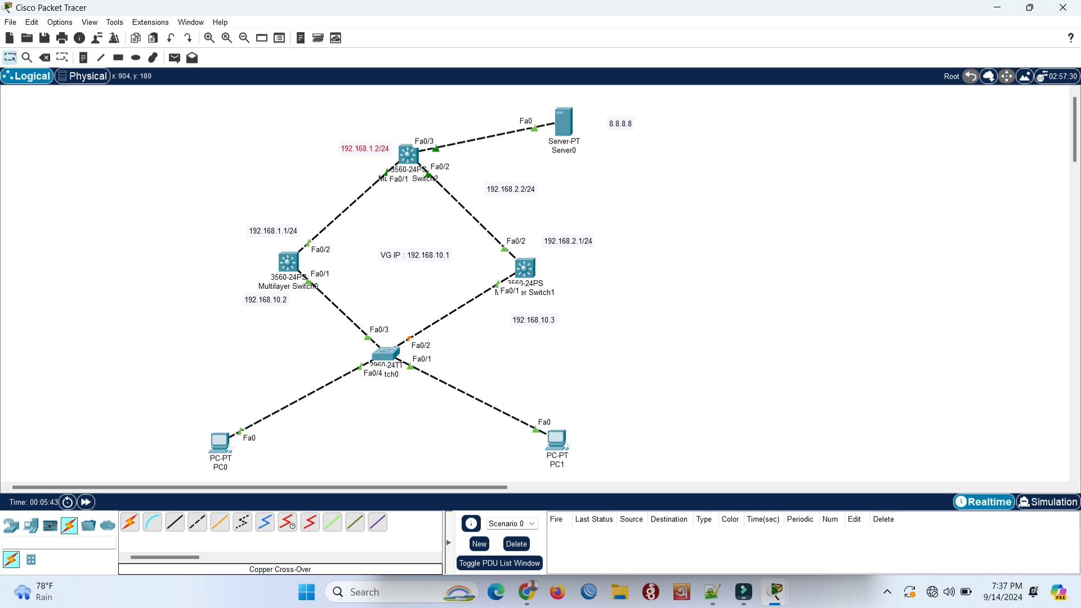
pyautogui.moveTo(515, 191); pyautogui.dragTo(484, 170)
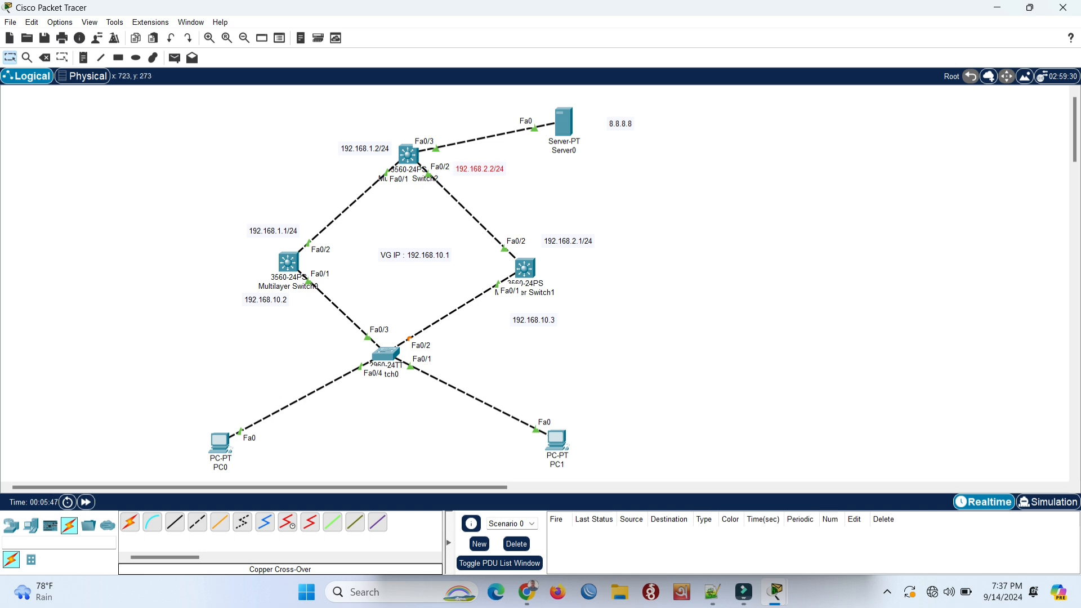
pyautogui.moveTo(534, 319); pyautogui.dragTo(517, 315)
pyautogui.moveTo(265, 299); pyautogui.dragTo(272, 304)
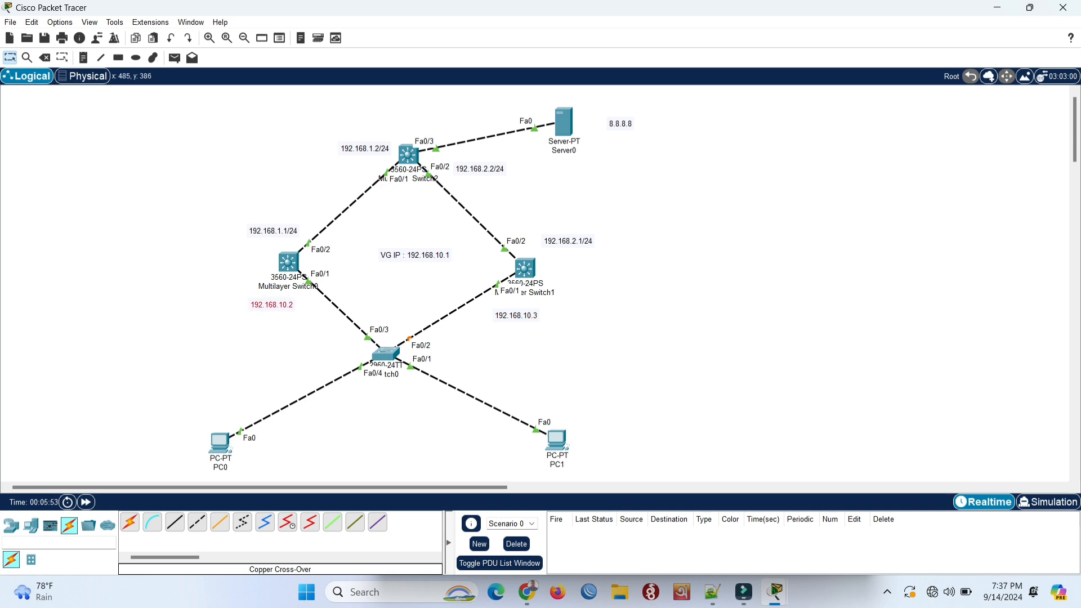
pyautogui.click(380, 349)
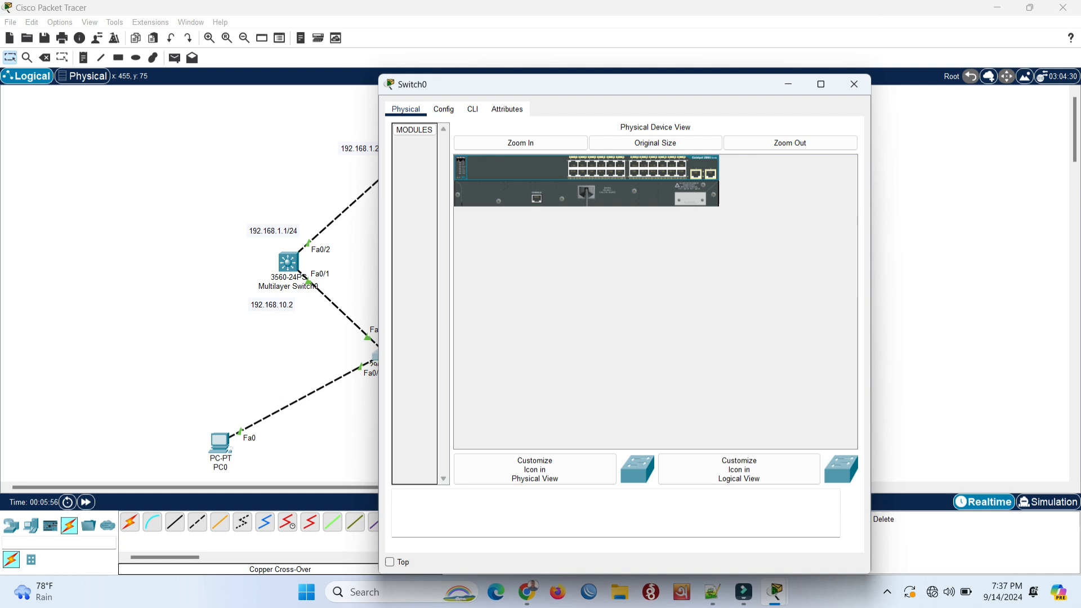
pyautogui.click(254, 129)
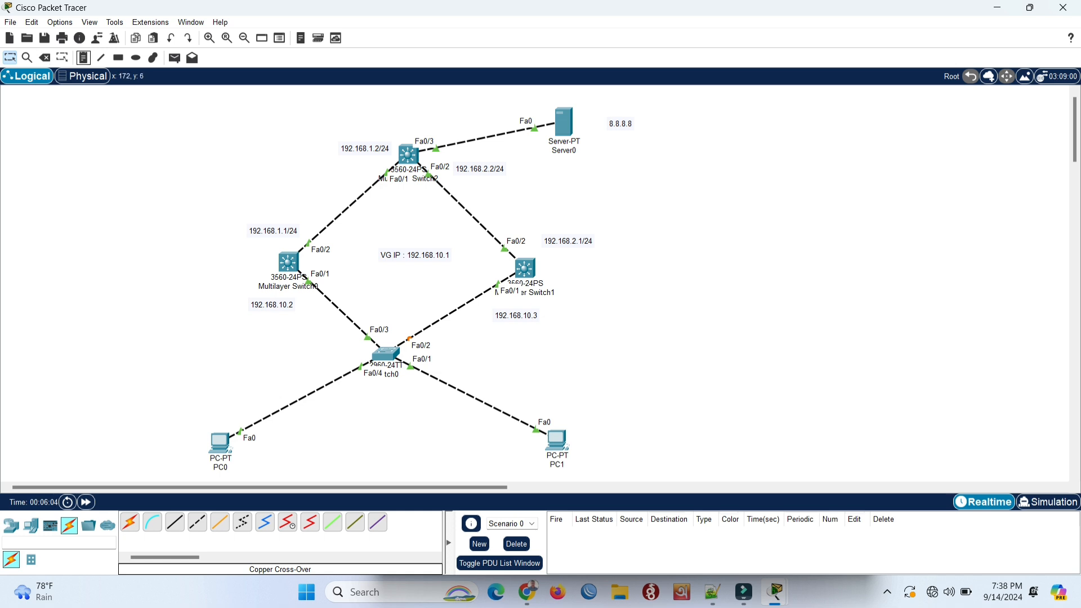
# Step: Add the note 8.8.8.1 near Multilayer Switch2's Fa0/3 port and move it just above the link to Server0
pyautogui.click(84, 57)
pyautogui.click(440, 135)
pyautogui.write('8')
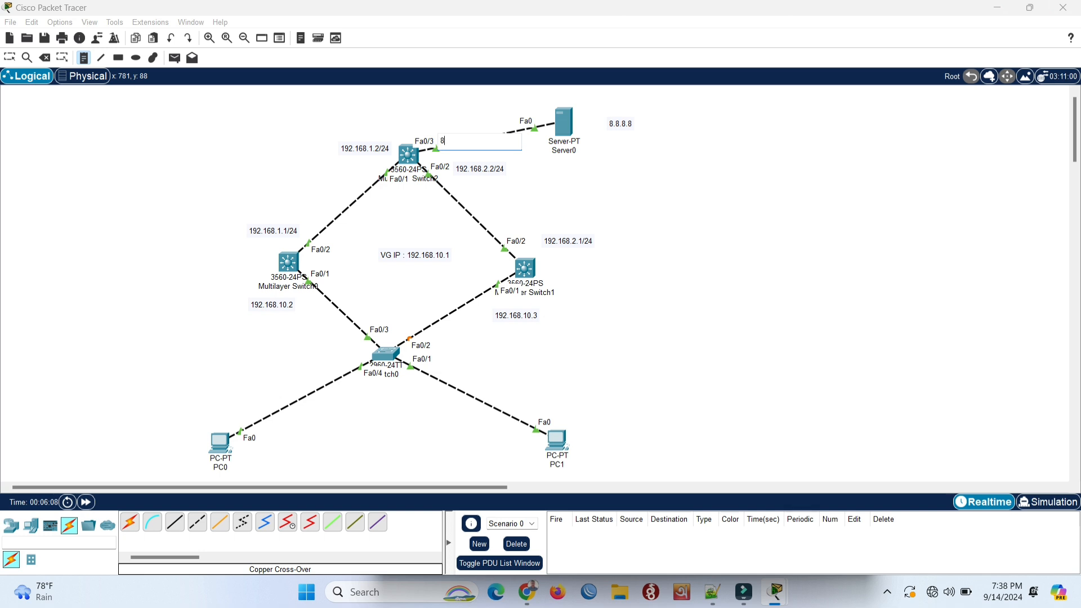
pyautogui.write('.8.8.1')
pyautogui.press('Return')
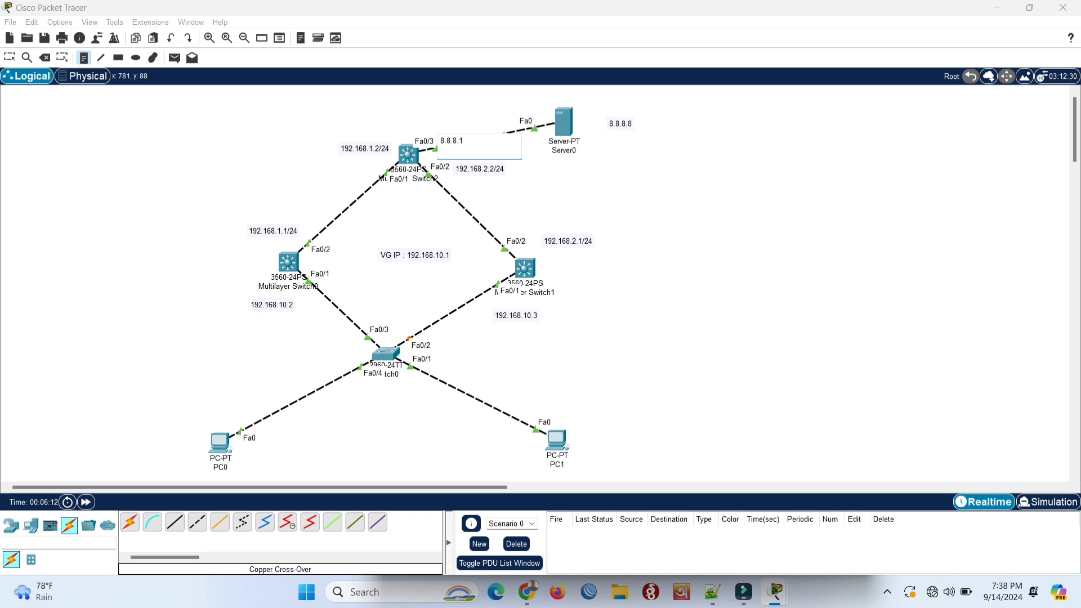
pyautogui.click(535, 189)
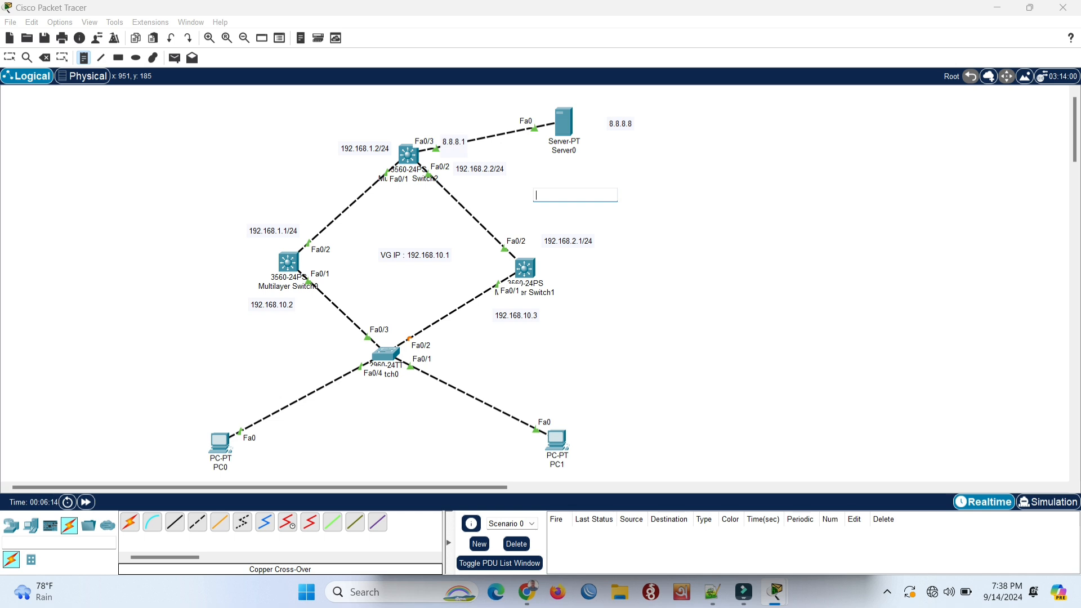
pyautogui.press('Escape')
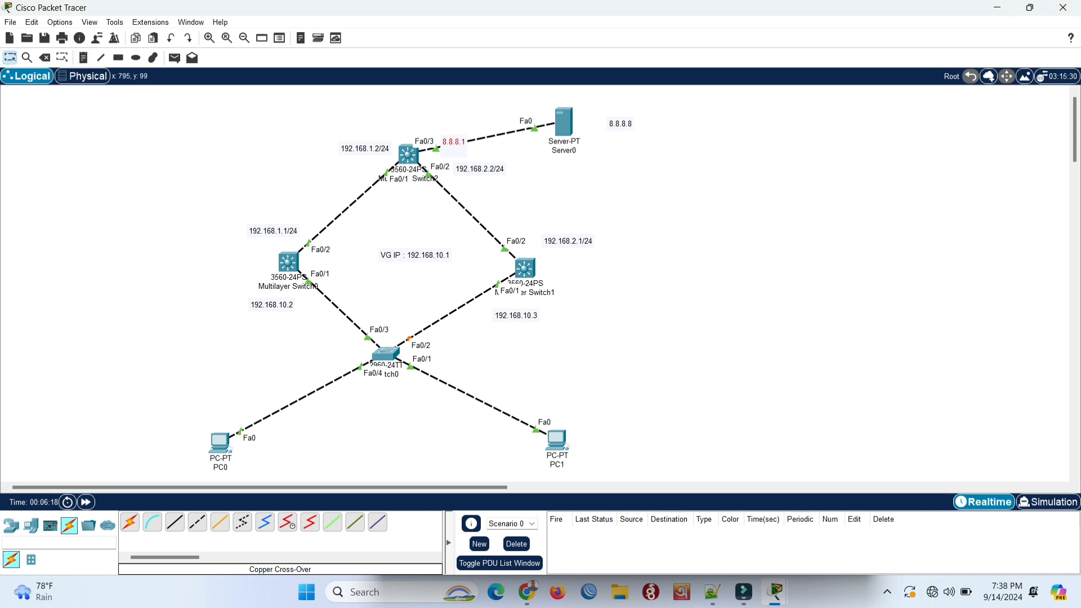
pyautogui.moveTo(449, 143); pyautogui.dragTo(450, 127)
# Step: Switch to Notepad++ and review the prepared HSRP, OSPF and interface commands from the end back to the GW1 section
pyautogui.click(712, 592)
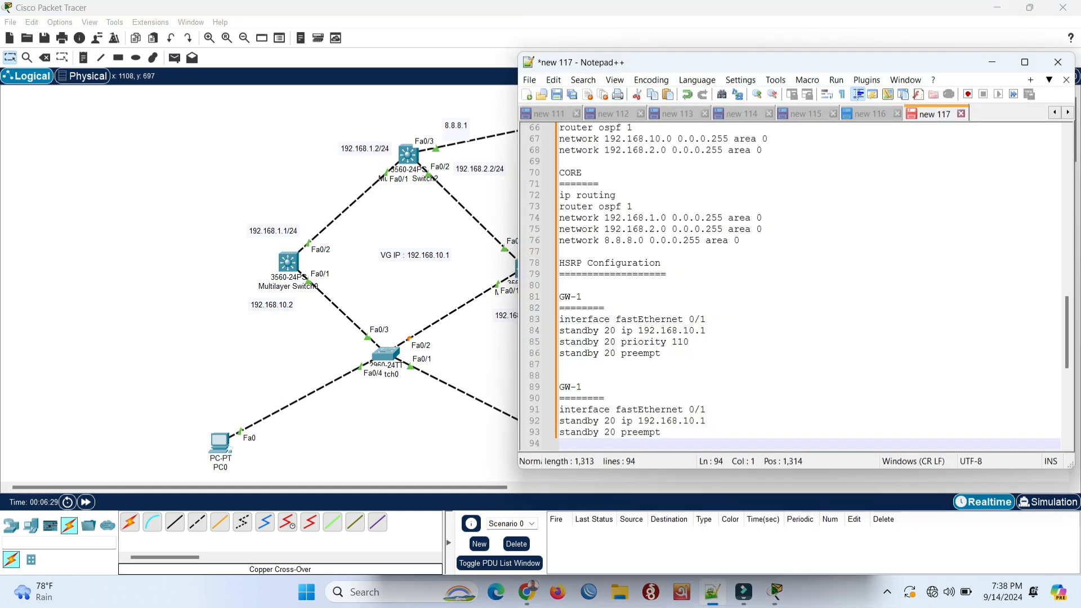
pyautogui.press('Up')
pyautogui.press('Up')
pyautogui.press('Up')
pyautogui.press('Up')
pyautogui.press('Up')
pyautogui.press('Up')
pyautogui.press('Up')
pyautogui.press('Up')
pyautogui.press('Up')
pyautogui.press('Up')
pyautogui.press('Up')
pyautogui.press('Up')
pyautogui.press('Up')
pyautogui.press('Up')
pyautogui.press('Up')
pyautogui.press('Up')
pyautogui.press('Up')
pyautogui.press('Up')
pyautogui.press('Up')
pyautogui.press('Up')
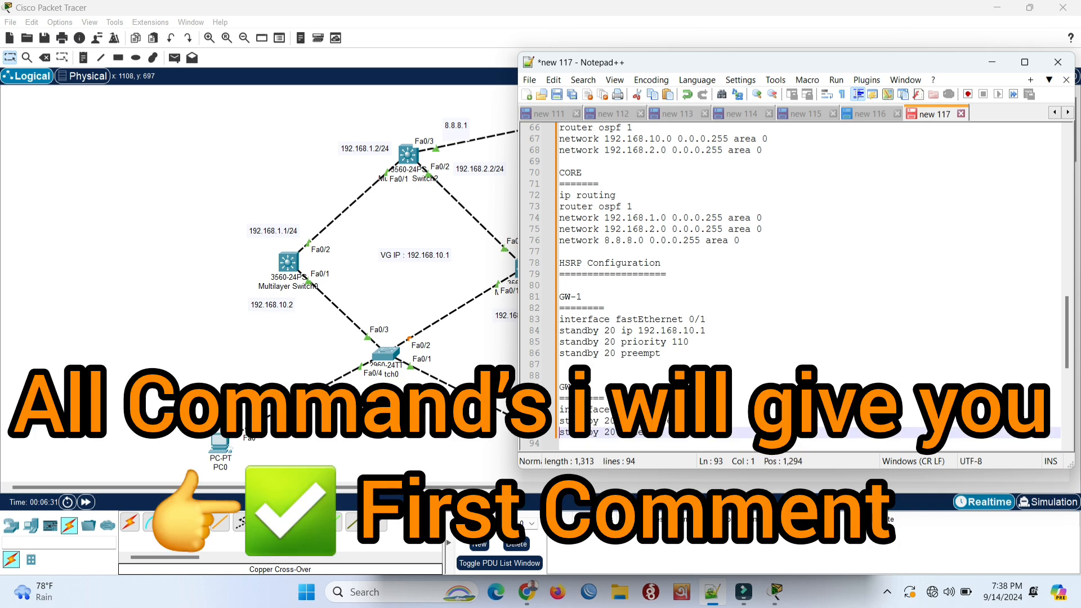
pyautogui.press('Up')
pyautogui.press('Up')
pyautogui.press('Up')
pyautogui.press('Up')
pyautogui.press('Up')
pyautogui.press('Up')
pyautogui.press('Up')
pyautogui.press('Up')
pyautogui.press('Up')
pyautogui.press('Up')
pyautogui.press('Up')
pyautogui.press('Up')
pyautogui.press('Up')
pyautogui.press('Up')
pyautogui.press('Up')
pyautogui.press('Up')
pyautogui.press('Up')
pyautogui.press('Up')
pyautogui.press('Up')
pyautogui.press('Up')
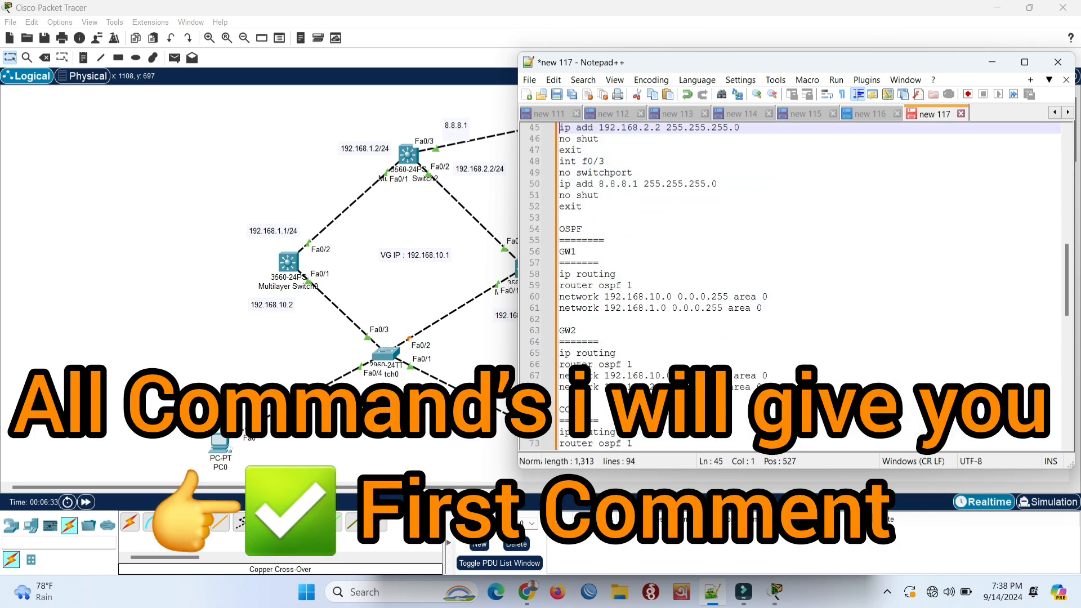
pyautogui.press('Up')
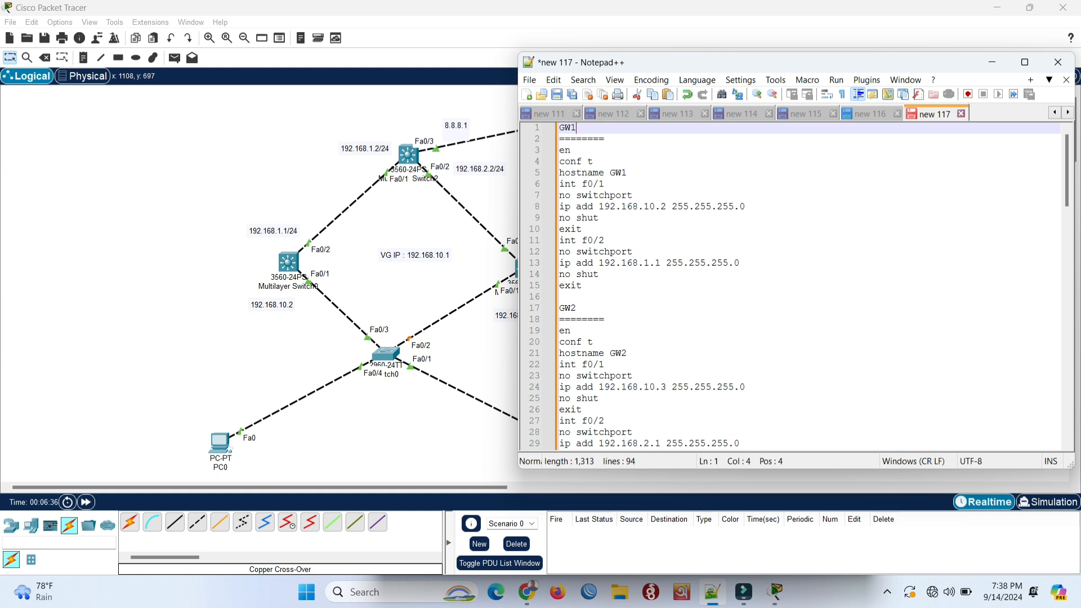
pyautogui.hotkey('shift', 'Home')
# Step: In Packet Tracer, add the note GW1 beside Multilayer Switch0 and the note GW2 beside Multilayer Switch1
pyautogui.click(83, 58)
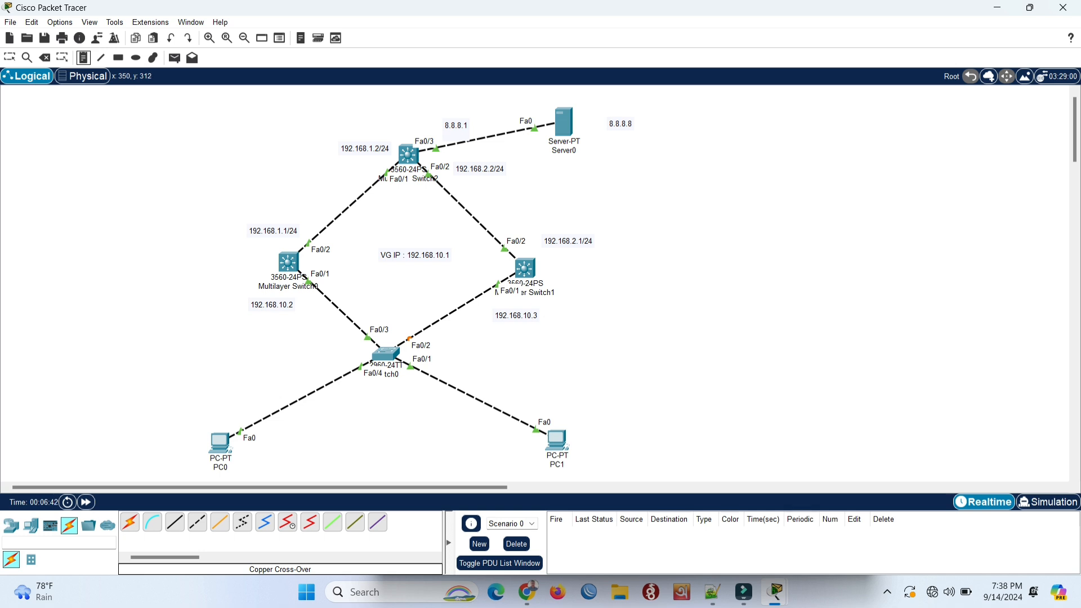
pyautogui.click(194, 260)
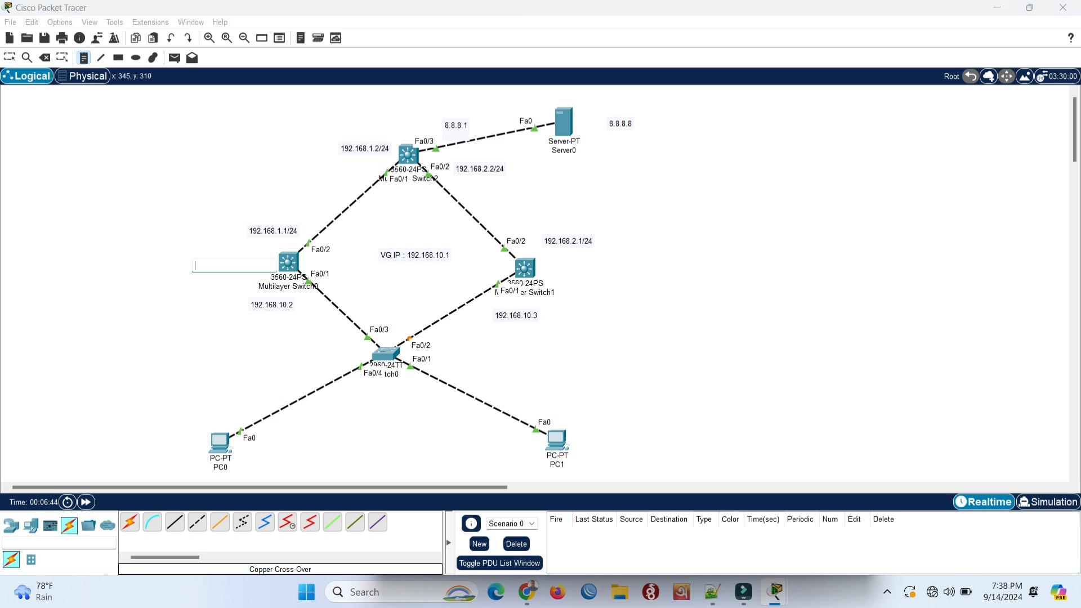
pyautogui.write('GW1')
pyautogui.click(165, 242)
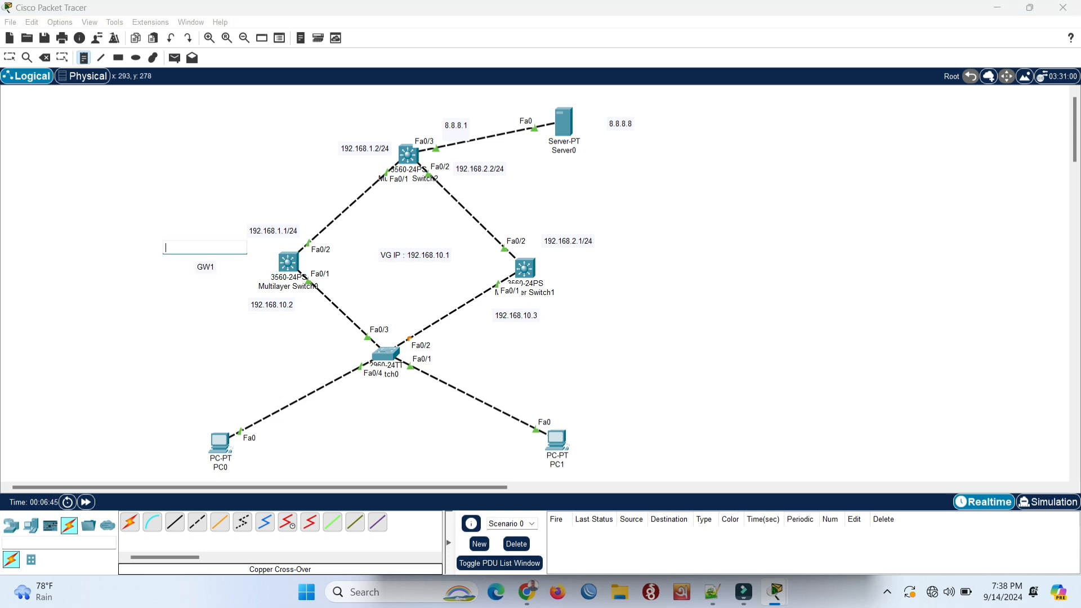
pyautogui.click(581, 260)
pyautogui.write('GW2')
# Step: Add the note Core above Multilayer Switch2 and move it slightly higher, clear of the switch
pyautogui.click(392, 125)
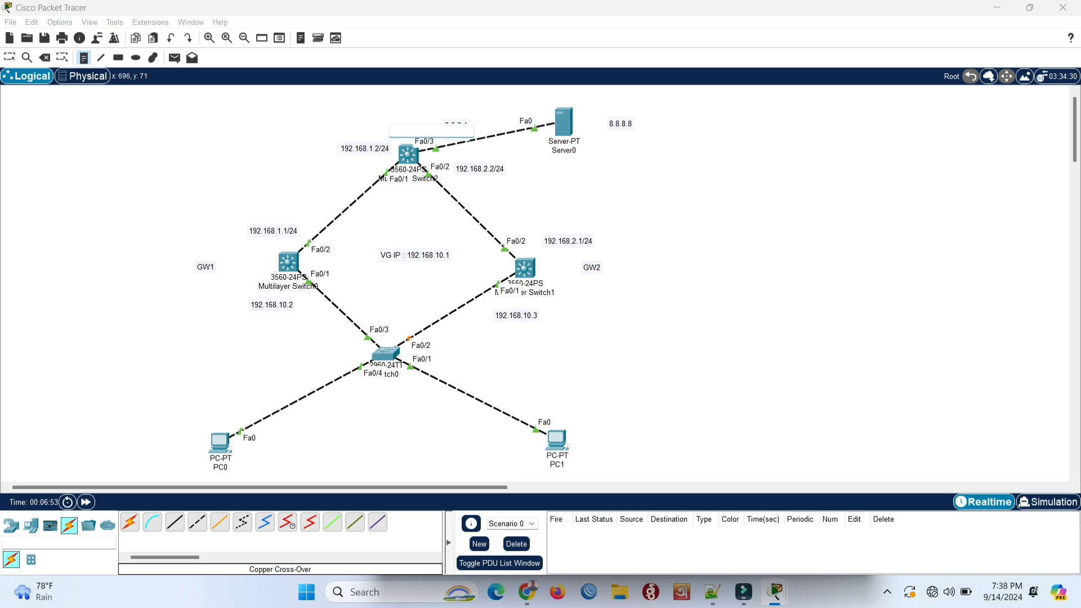
pyautogui.write('Core')
pyautogui.click(9, 57)
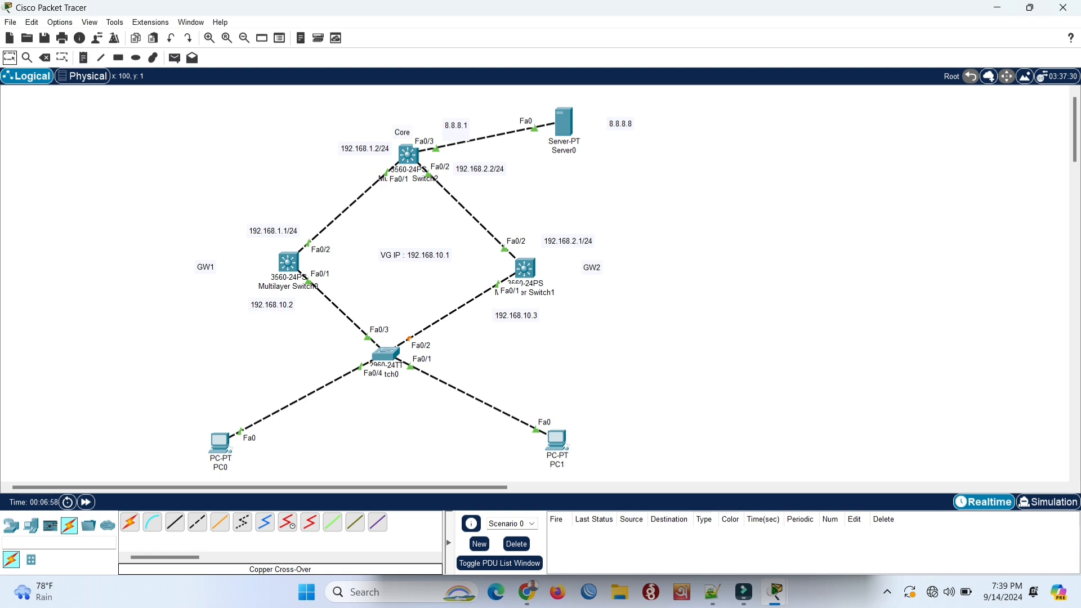
pyautogui.moveTo(398, 130); pyautogui.dragTo(396, 119)
# Step: Open Multilayer Switch0's command line and answer no to the initial configuration dialog
pyautogui.click(712, 591)
pyautogui.click(633, 252)
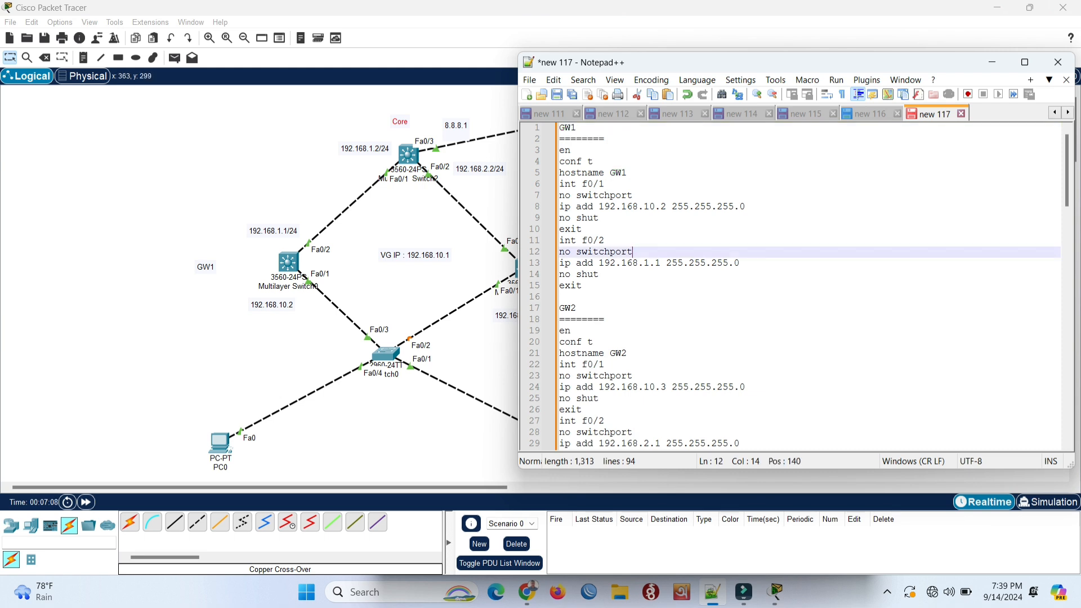
pyautogui.click(287, 261)
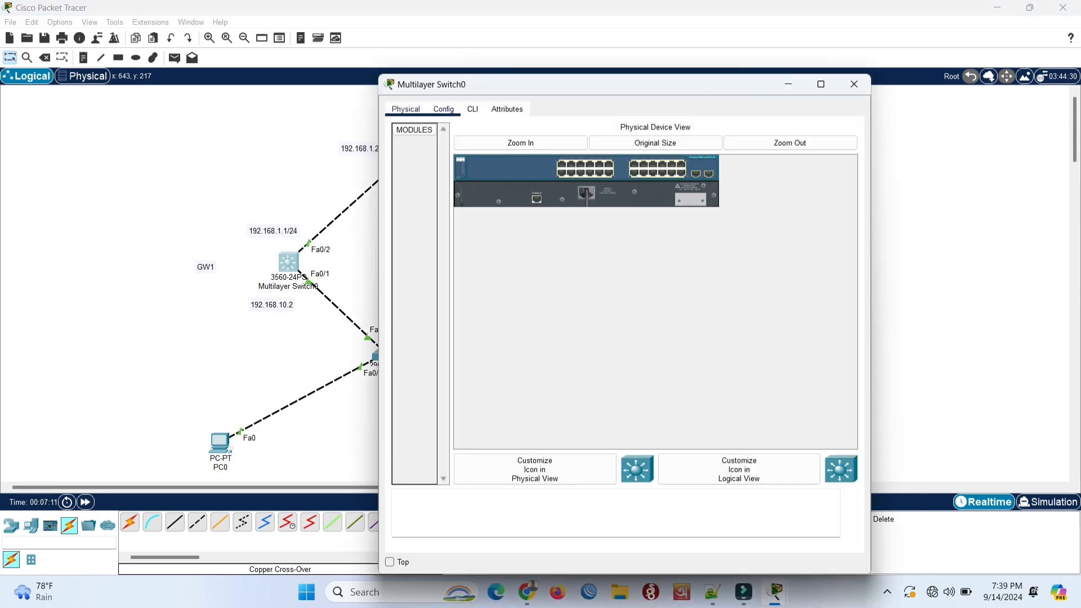
pyautogui.click(472, 109)
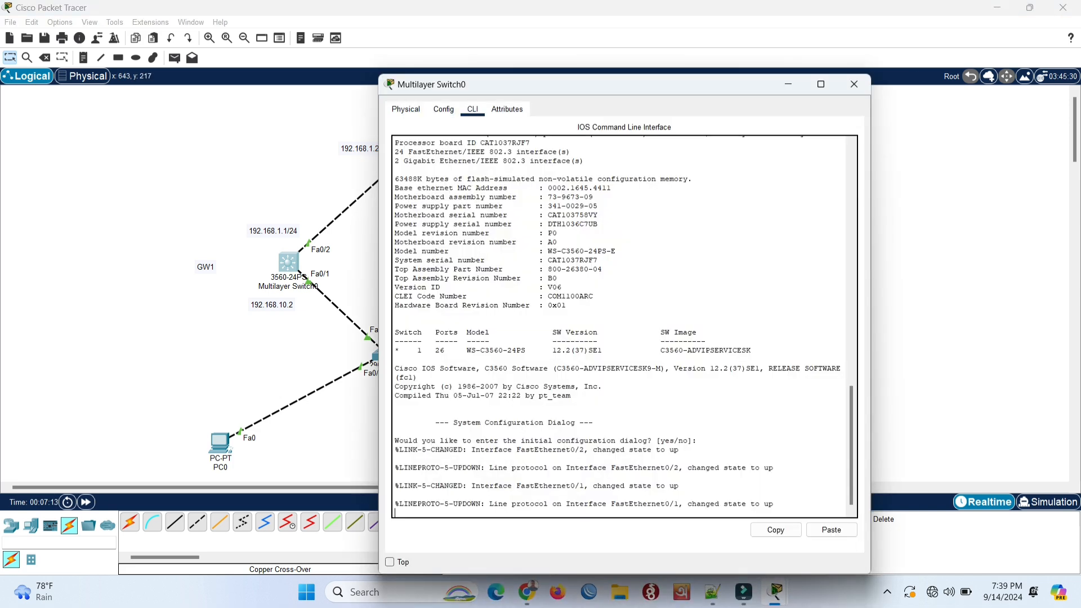
pyautogui.press('Return')
pyautogui.press('Return')
pyautogui.press('Return')
pyautogui.press('Return')
pyautogui.press('Return')
pyautogui.write('no')
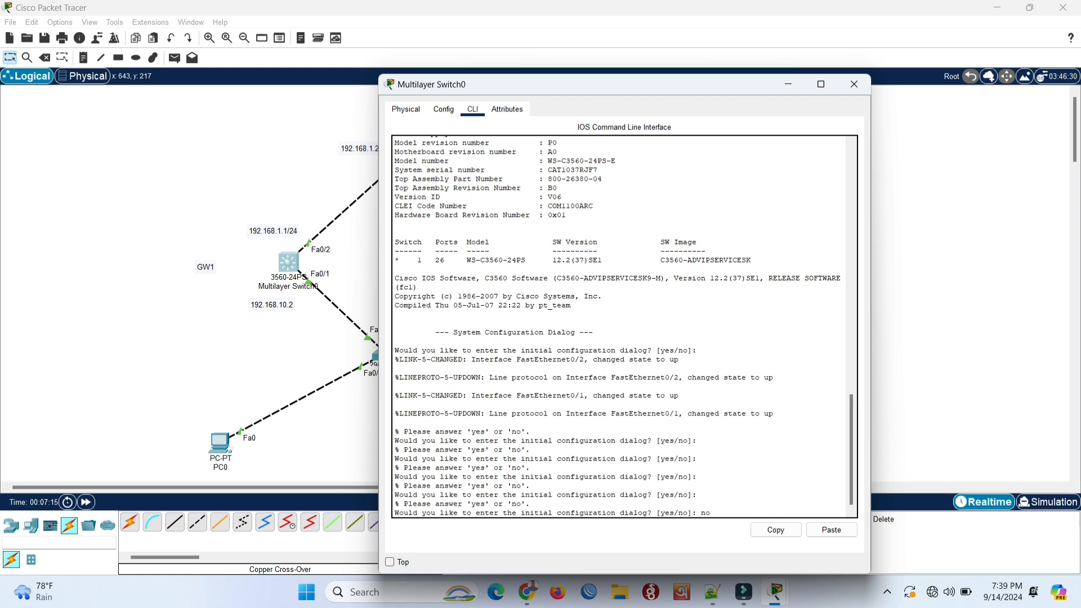
pyautogui.press('Return')
pyautogui.press('Return')
pyautogui.press('Return')
# Step: Enter privileged mode and global configuration mode on Multilayer Switch0 with the commands en and conf t
pyautogui.write('e')
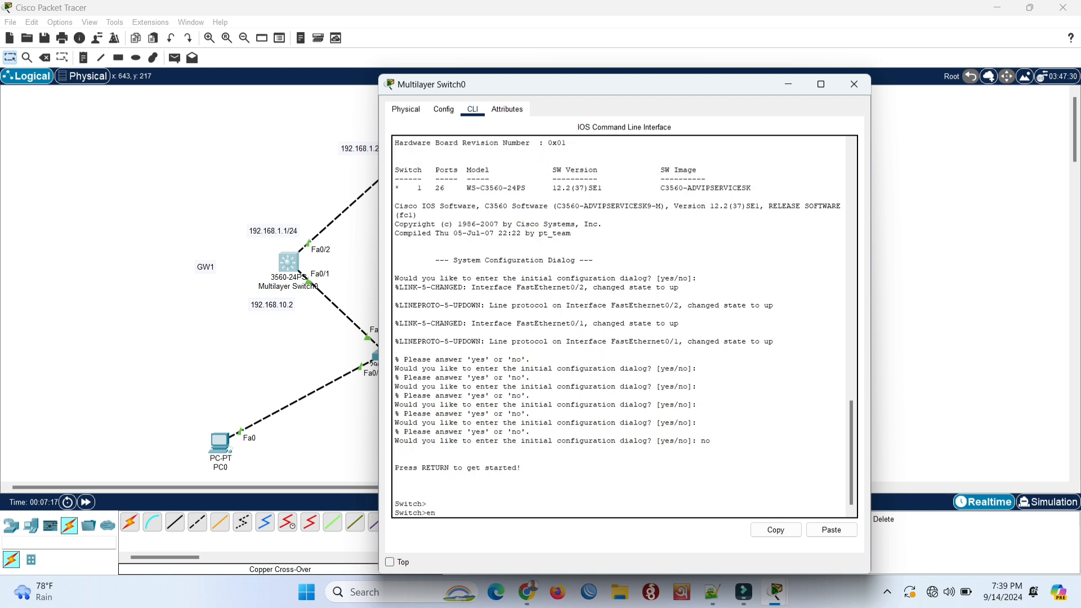
pyautogui.write('n')
pyautogui.press('Return')
pyautogui.press('Return')
pyautogui.write('co')
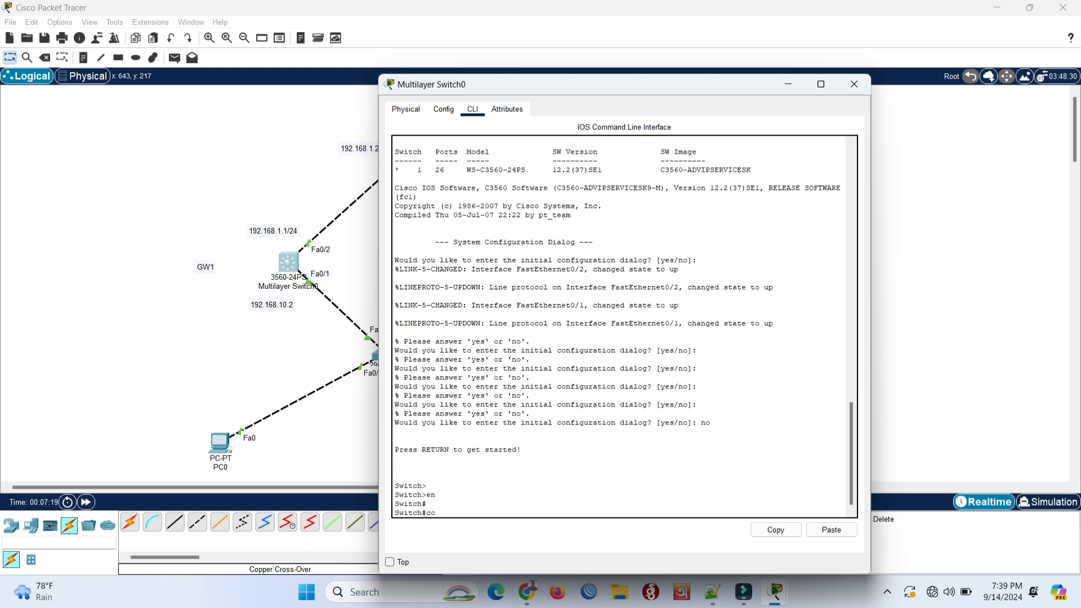
pyautogui.write('nf t')
pyautogui.press('Return')
pyautogui.press('Return')
pyautogui.press('Return')
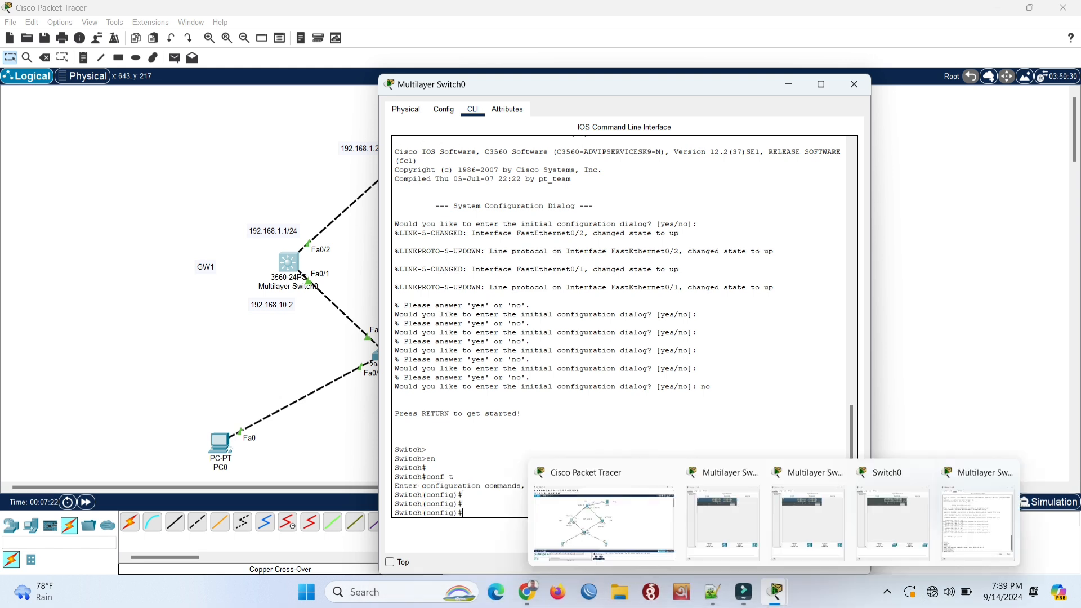
# Step: In Notepad++, copy the GW1 commands from "hostname GW1" through the "exit" that ends the f0/2 block
pyautogui.click(712, 593)
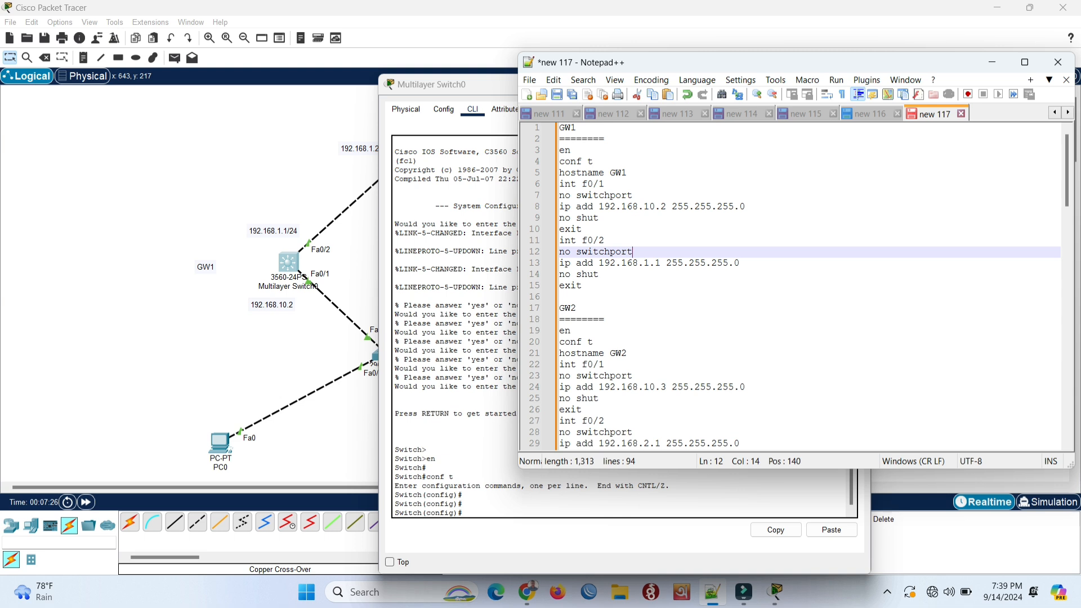
pyautogui.moveTo(560, 173); pyautogui.dragTo(583, 285)
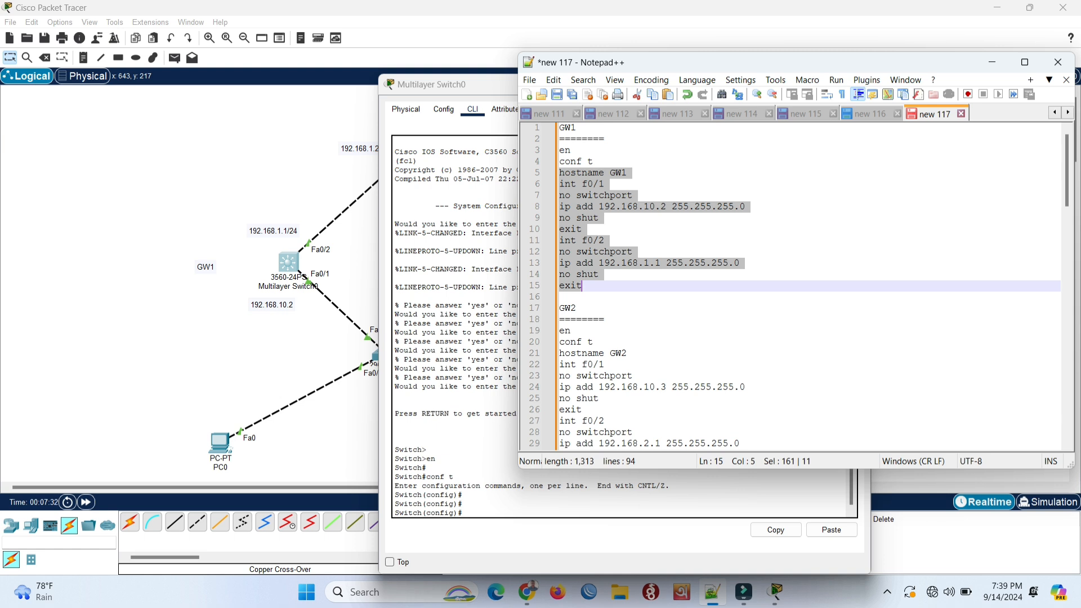
pyautogui.rightClick(583, 286)
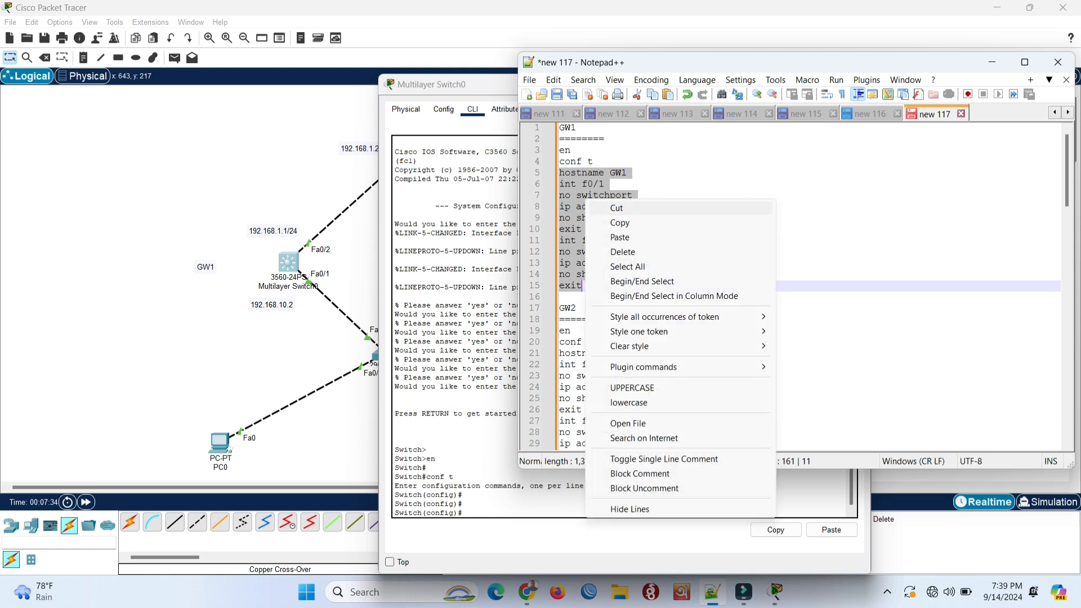
pyautogui.click(619, 223)
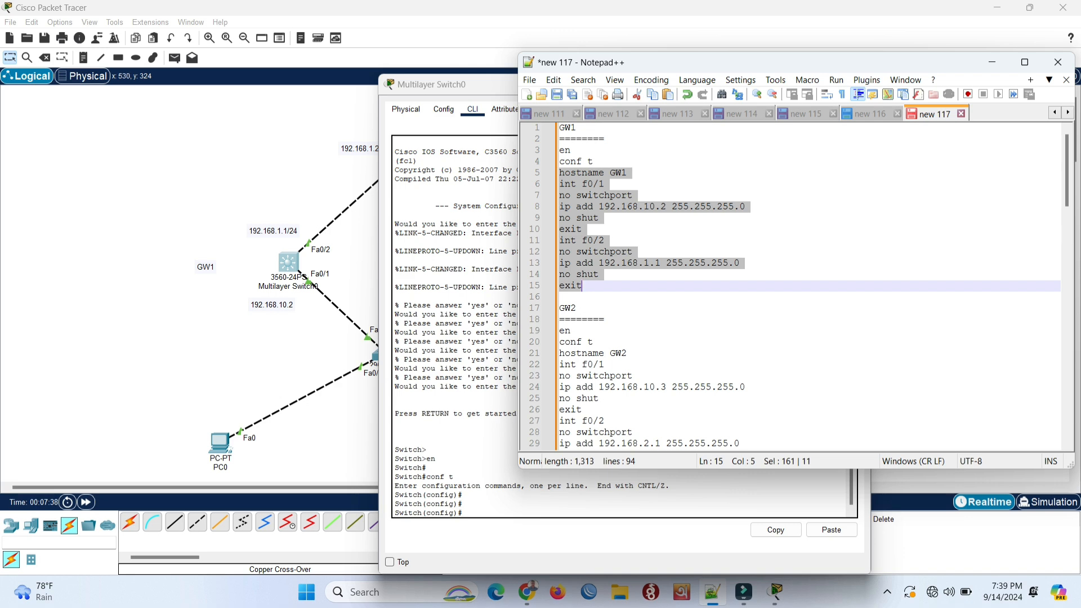
# Step: Paste the commands into Multilayer Switch0's CLI, setting hostname GW1 and routed ports f0/1 to 192.168.10.2 and f0/2 to 192.168.1.1, both with mask 255.255.255.0
pyautogui.click(284, 261)
pyautogui.click(285, 261)
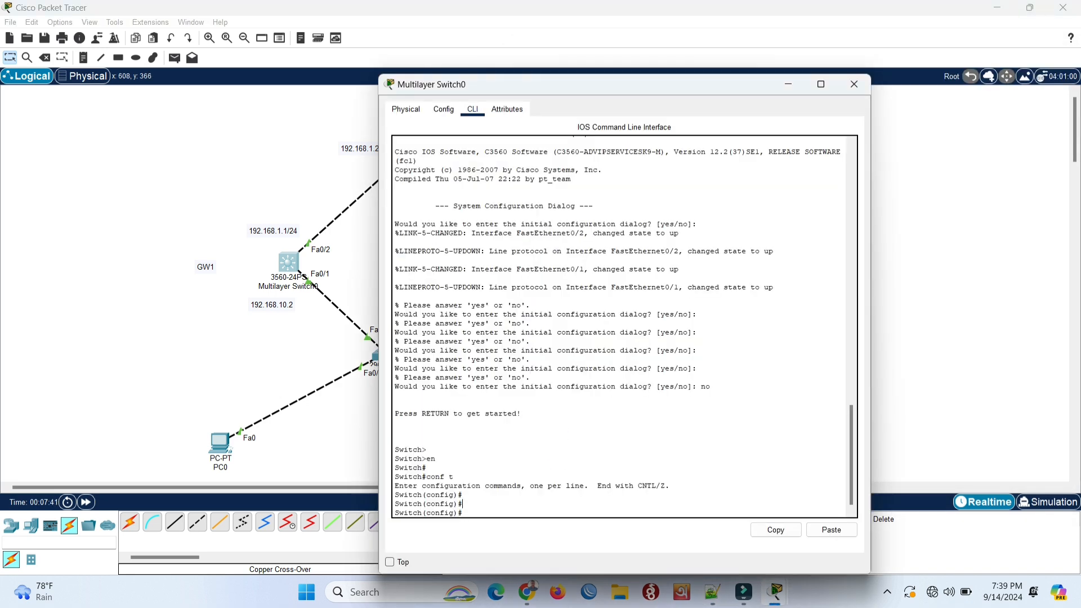
pyautogui.press('Return')
pyautogui.rightClick(487, 503)
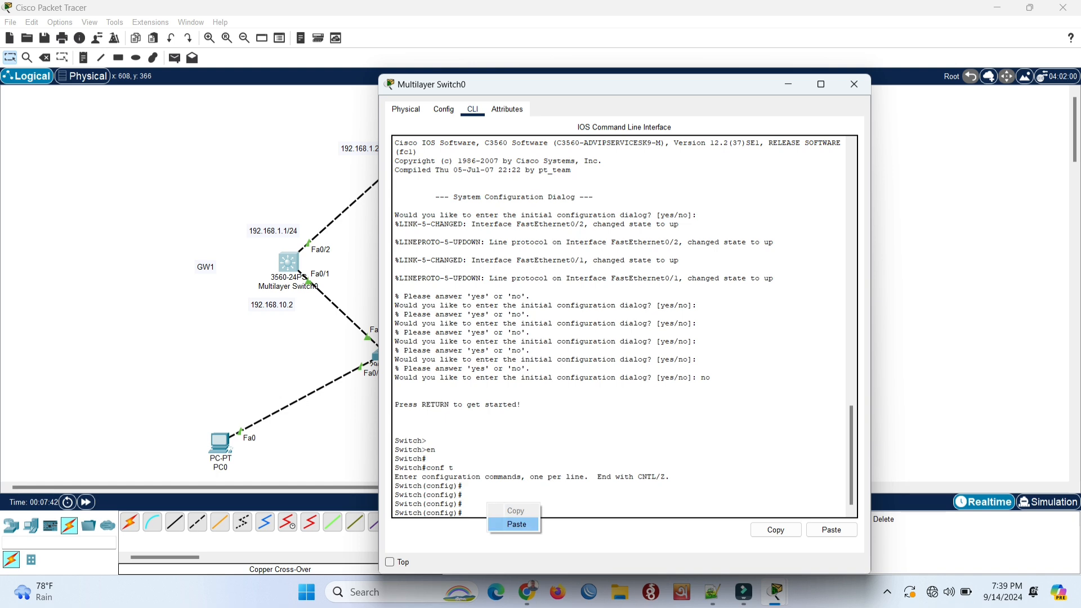
pyautogui.click(511, 523)
pyautogui.press('Return')
pyautogui.press('Return')
pyautogui.press('Return')
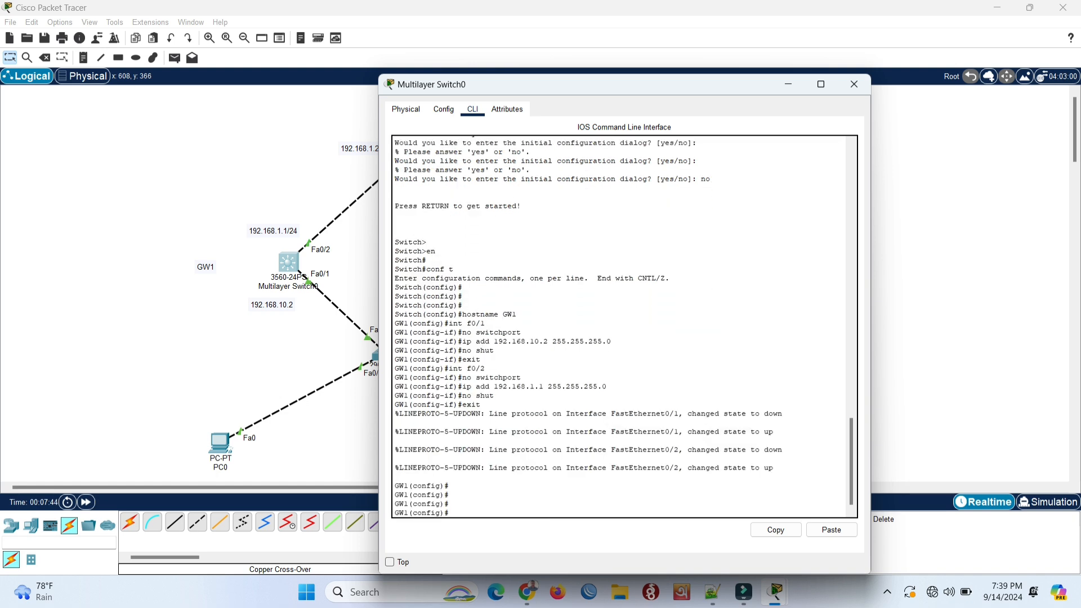
# Step: Save GW1's running configuration with the command do wr
pyautogui.write('do wr')
pyautogui.press('Return')
pyautogui.press('Return')
pyautogui.press('Return')
pyautogui.press('Return')
pyautogui.press('Return')
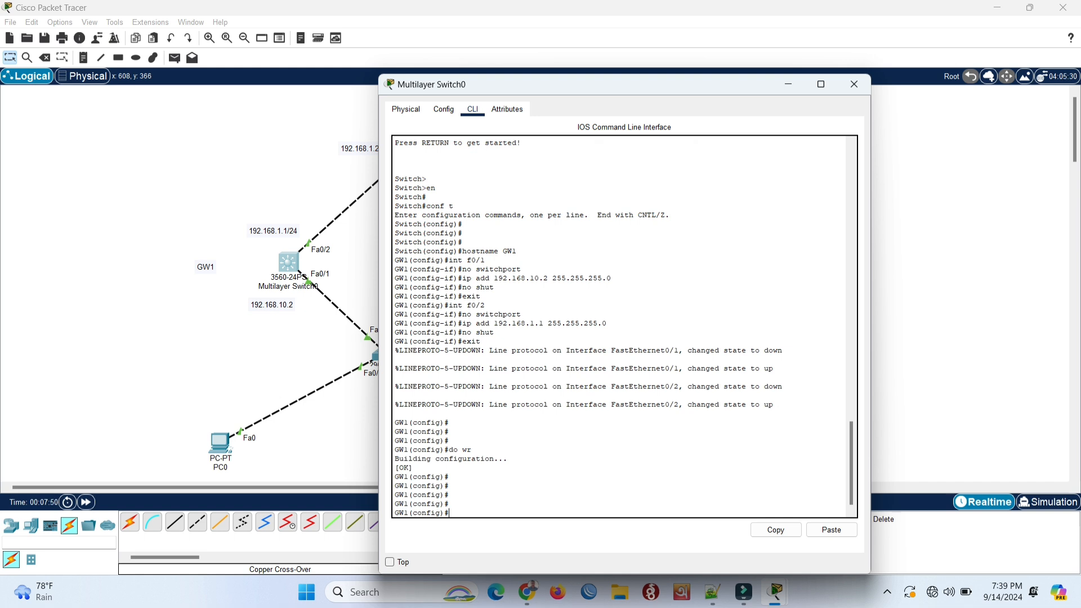
# Step: Open the CLI of Multilayer Switch1 (GW2) and answer no to the initial configuration dialog
pyautogui.click(218, 243)
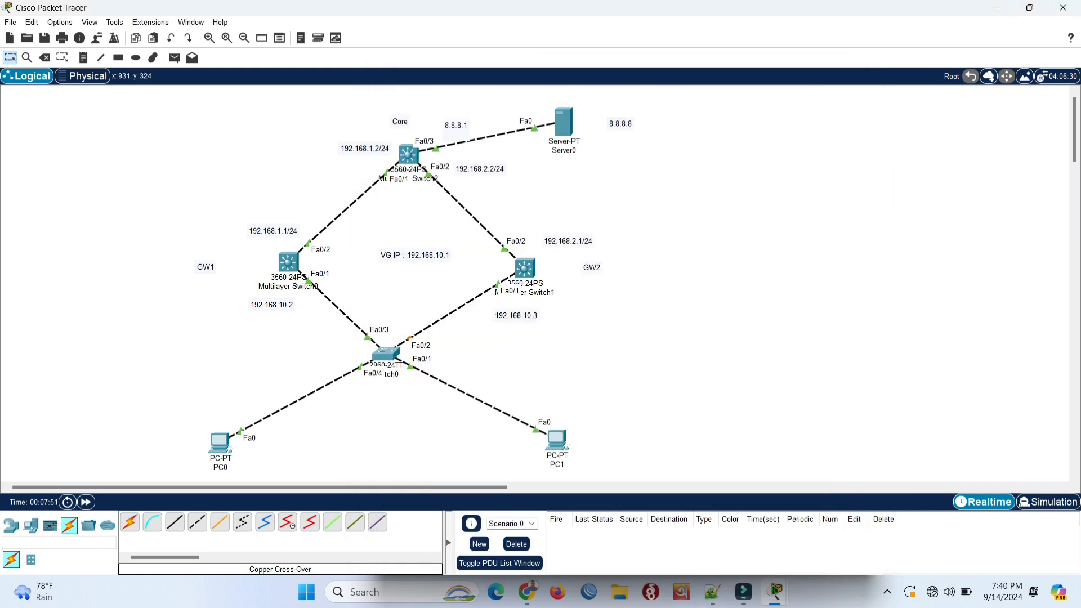
pyautogui.click(524, 268)
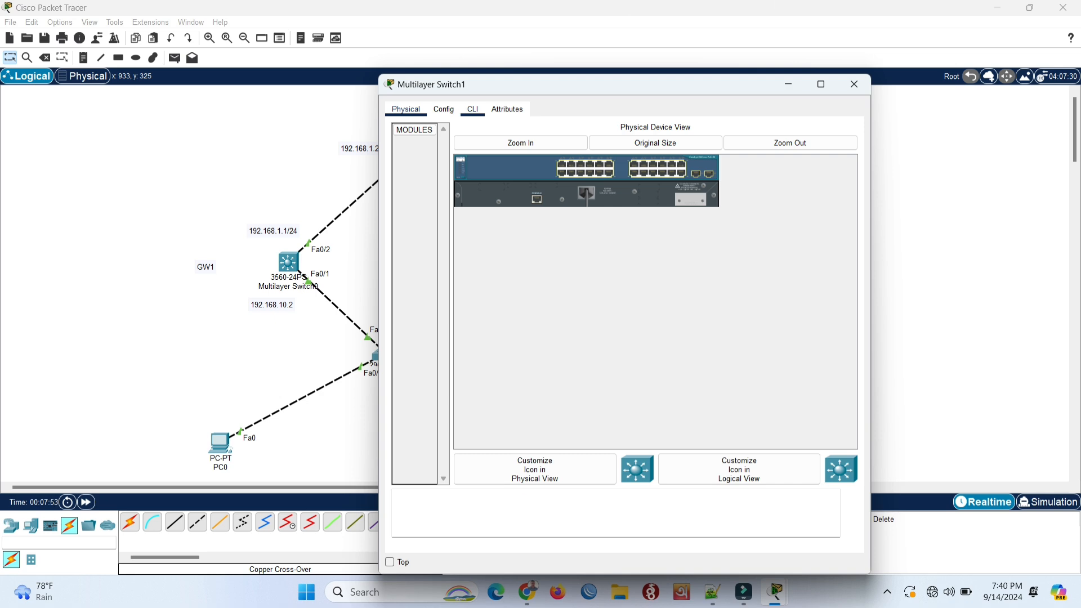
pyautogui.click(473, 109)
pyautogui.press('Return')
pyautogui.press('Return')
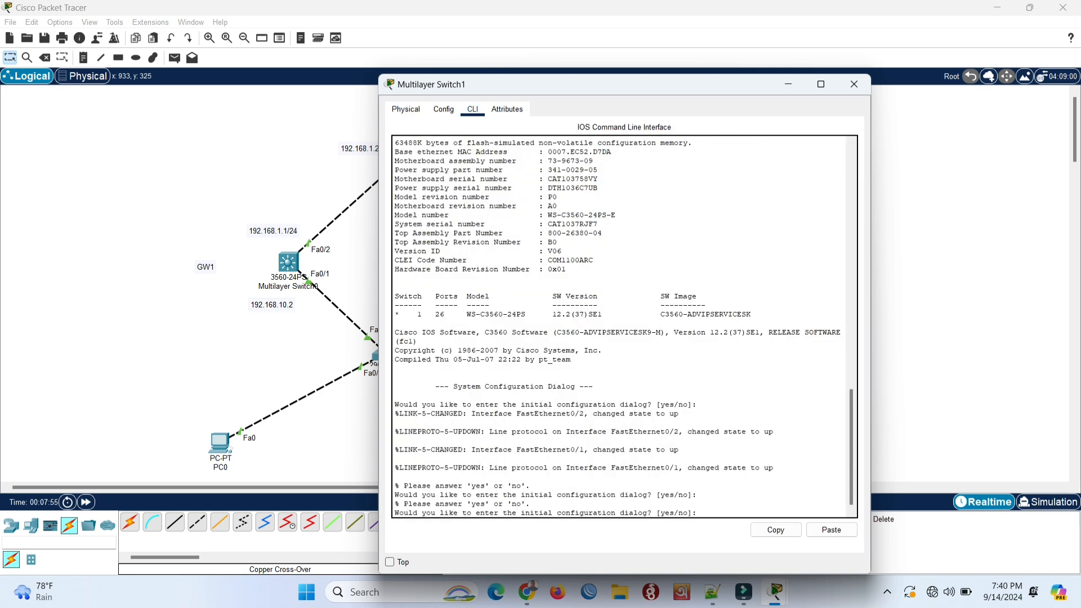
pyautogui.write('no')
pyautogui.press('Return')
pyautogui.press('Return')
pyautogui.press('Return')
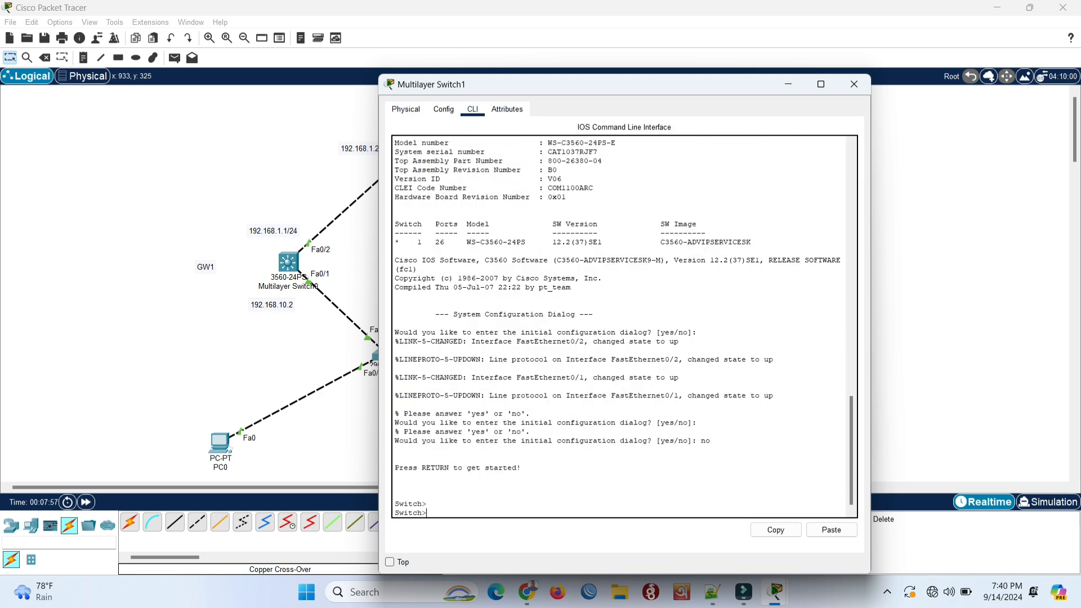
# Step: Enter privileged mode and global configuration mode on Multilayer Switch1 with the commands en and conf t
pyautogui.write('en')
pyautogui.press('Return')
pyautogui.press('Return')
pyautogui.press('Return')
pyautogui.write('c')
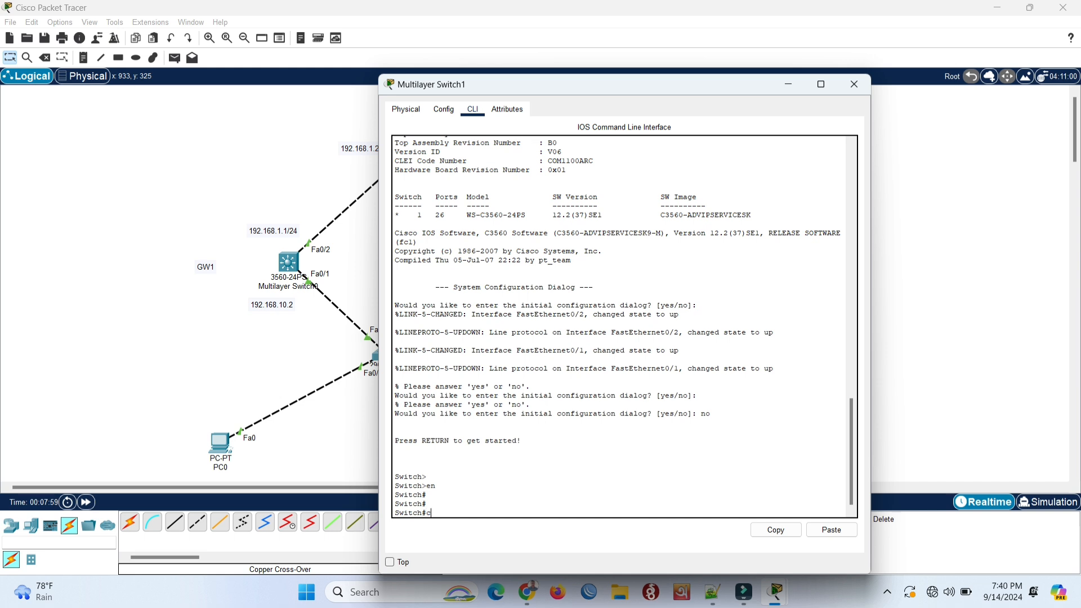
pyautogui.write('onf t')
pyautogui.press('Return')
pyautogui.press('Return')
pyautogui.press('Return')
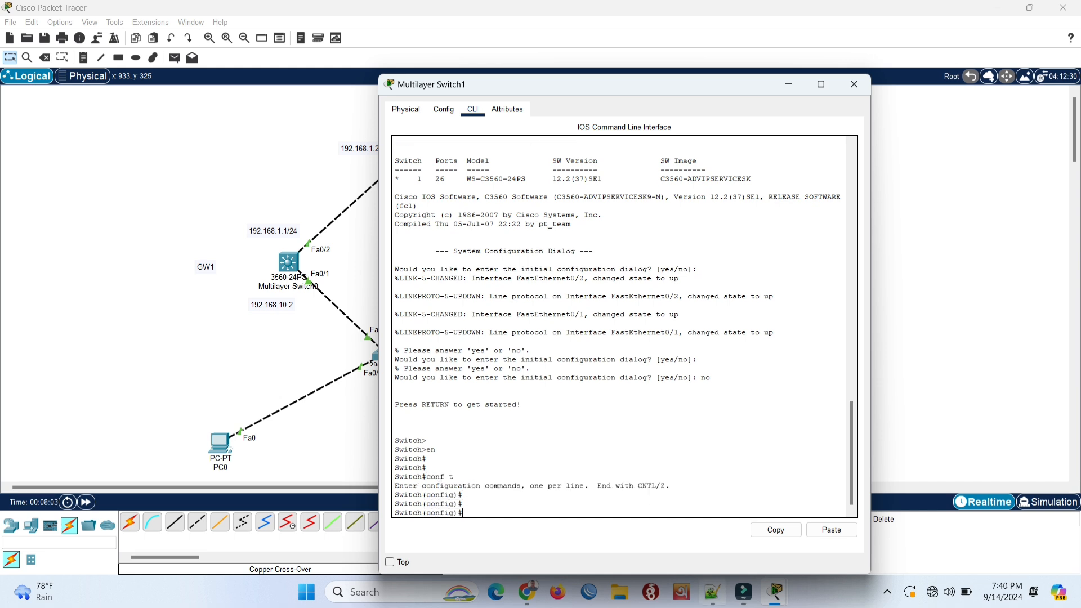
# Step: Switch to Notepad++ and copy the GW2 commands from "hostname GW2" through the "exit" that ends the f0/2 block
pyautogui.click(712, 592)
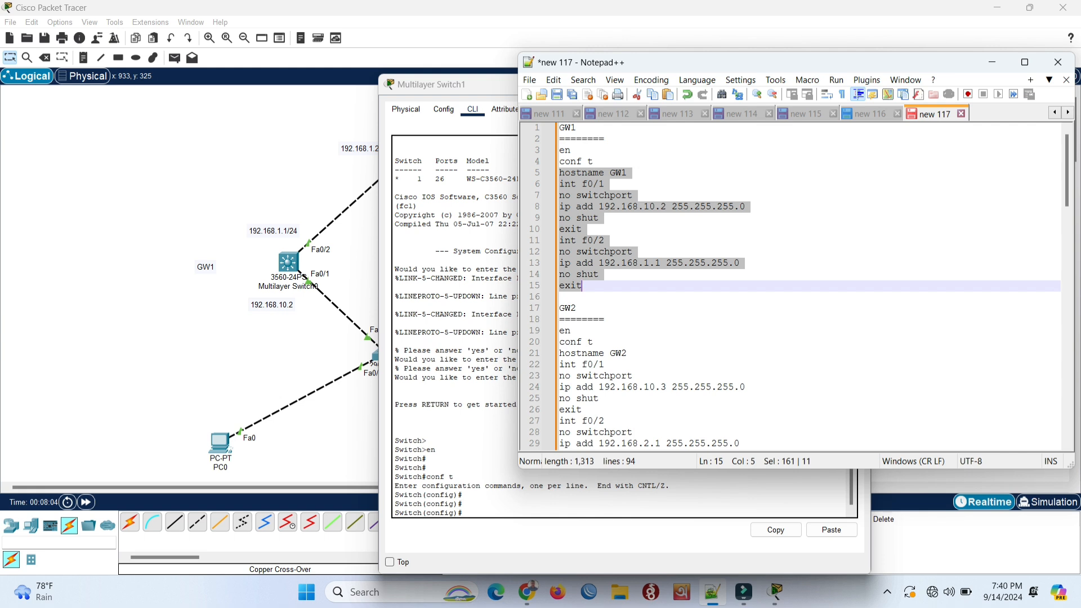
pyautogui.scroll(-3, 794, 286)
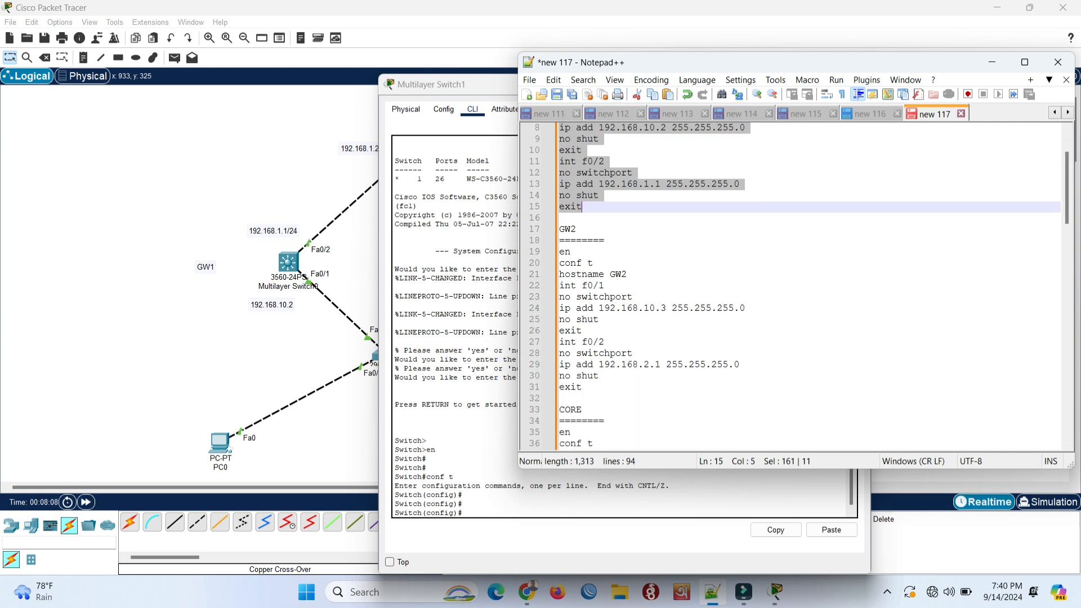
pyautogui.click(564, 274)
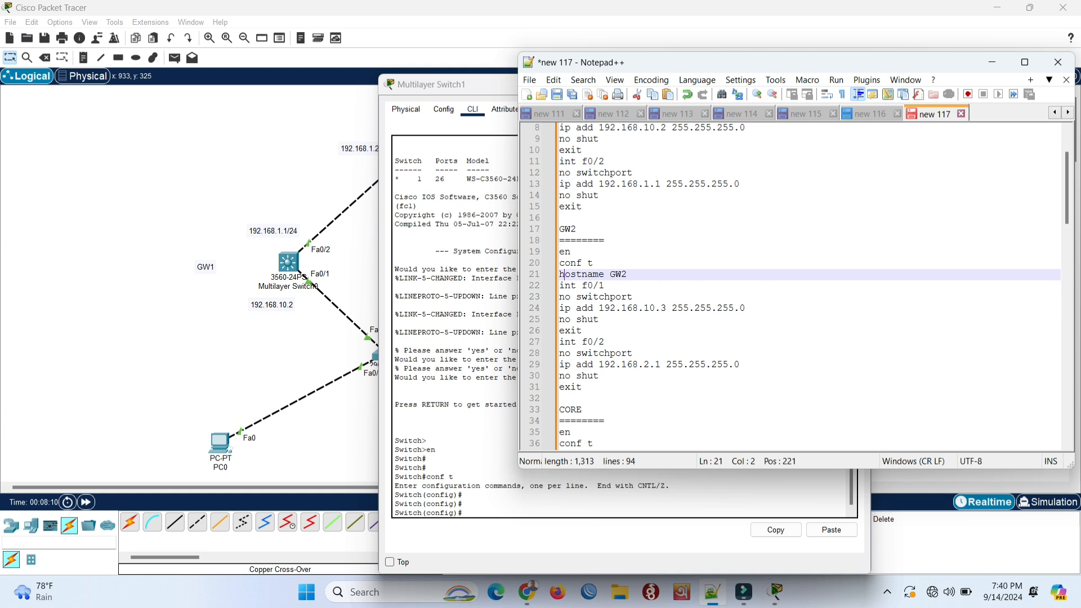
pyautogui.moveTo(559, 274); pyautogui.dragTo(582, 388)
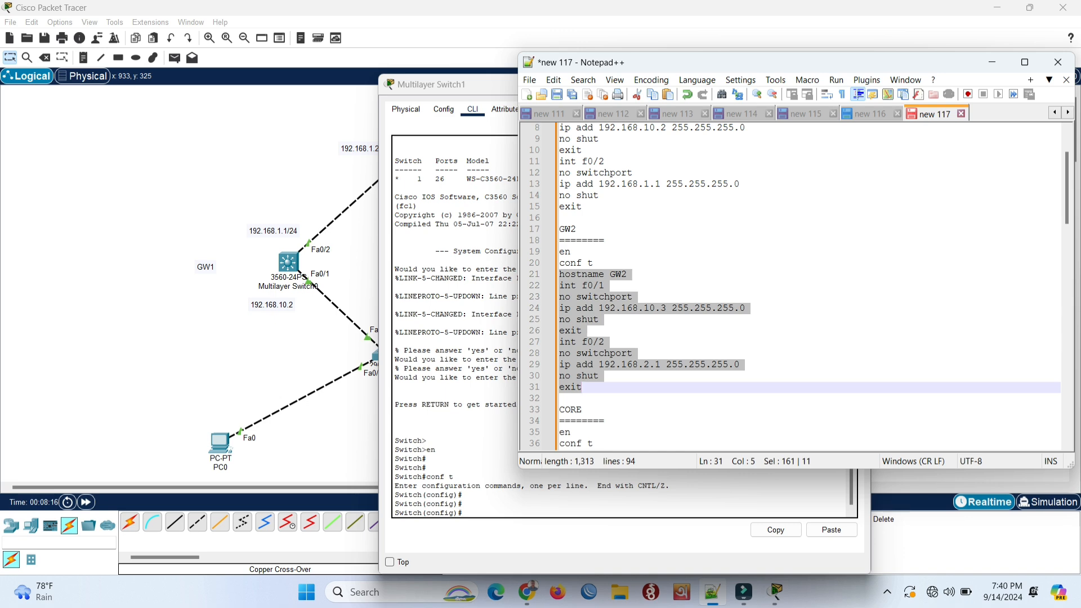
# Step: Paste the commands into Multilayer Switch1's CLI, setting hostname GW2 and routed ports f0/1 to 192.168.10.3 and f0/2 to 192.168.2.1, both with mask 255.255.255.0
pyautogui.hotkey('alt', 'Tab')
pyautogui.press('Return')
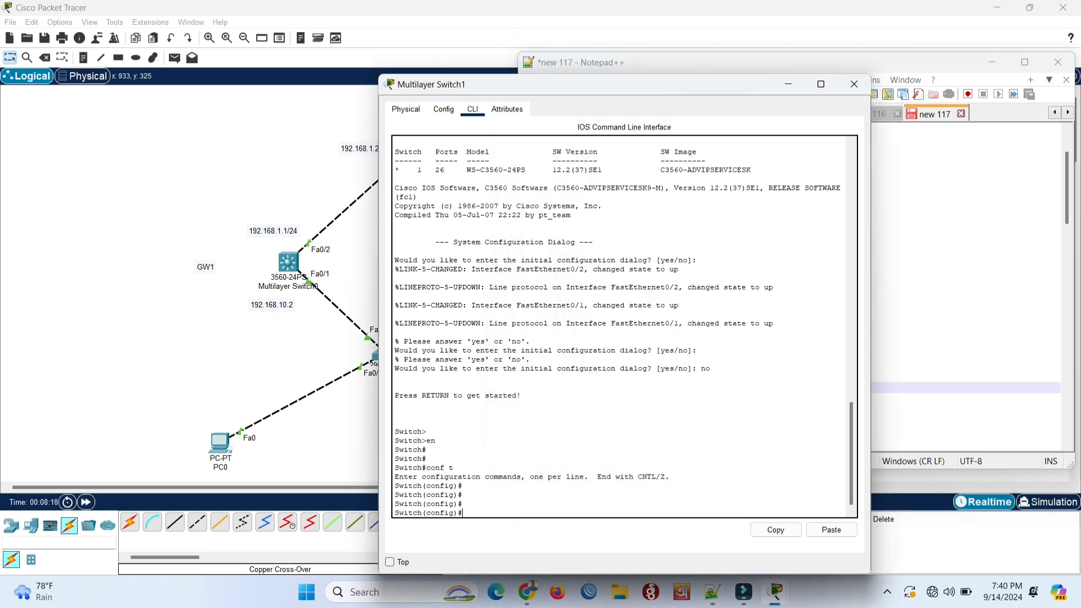
pyautogui.rightClick(471, 509)
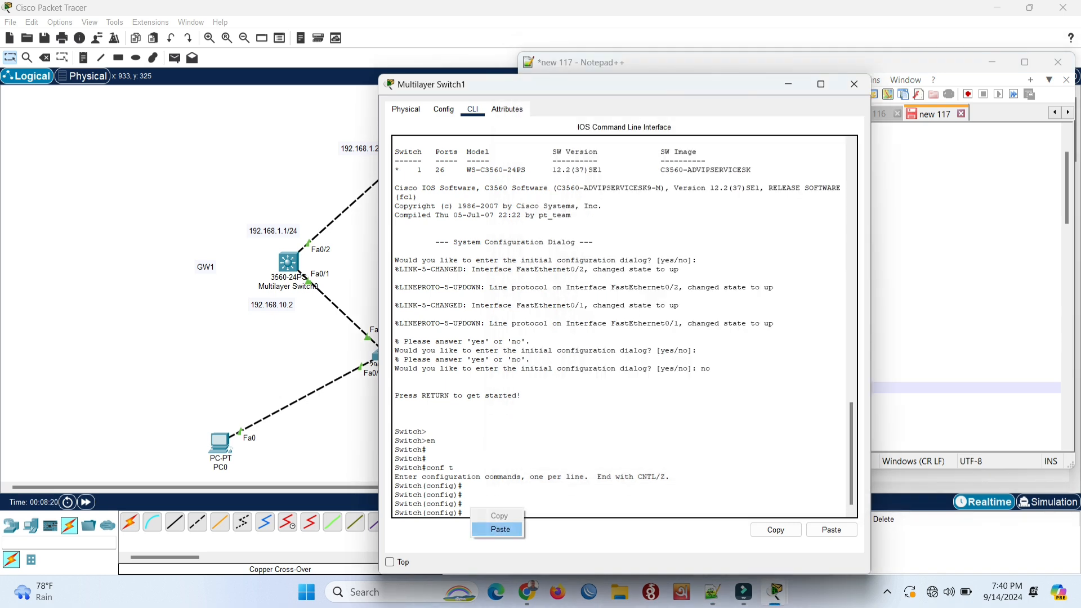
pyautogui.click(496, 529)
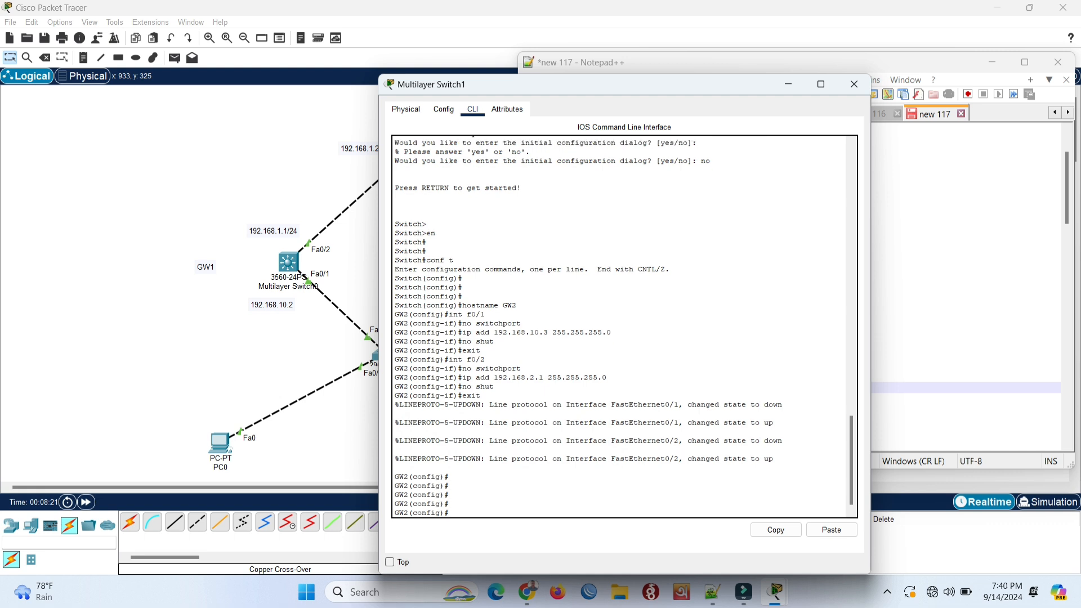
# Step: Save GW2's running configuration with the command do wr
pyautogui.write('do wr')
pyautogui.press('Return')
pyautogui.press('Return')
pyautogui.press('Return')
pyautogui.press('Return')
pyautogui.press('Return')
pyautogui.press('Return')
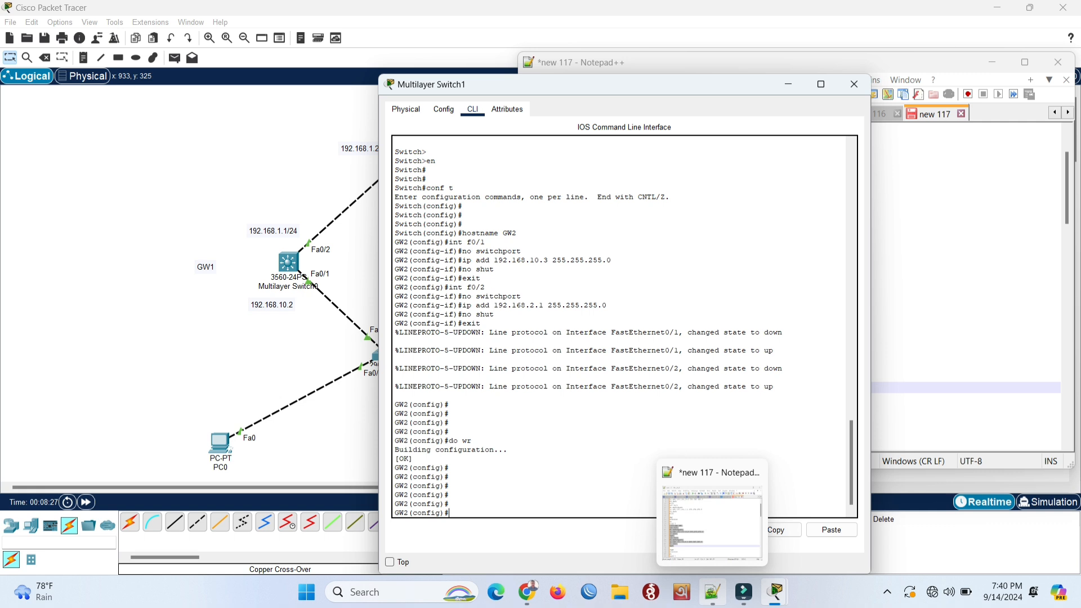
# Step: Open the CLI of Multilayer Switch2 (Core) and answer no to the initial configuration dialog
pyautogui.click(712, 592)
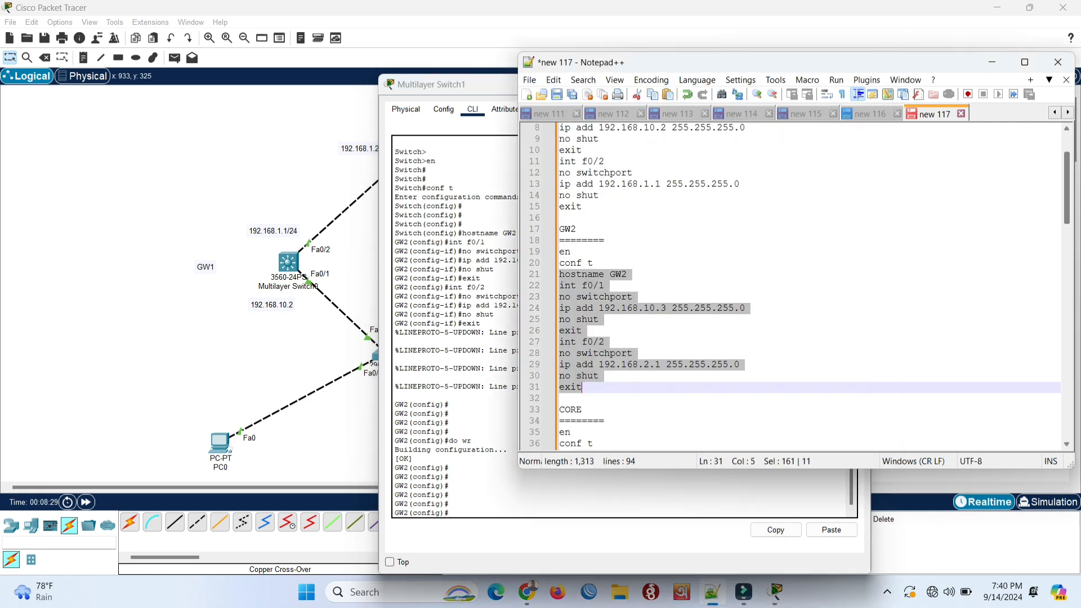
pyautogui.scroll(-5, 794, 286)
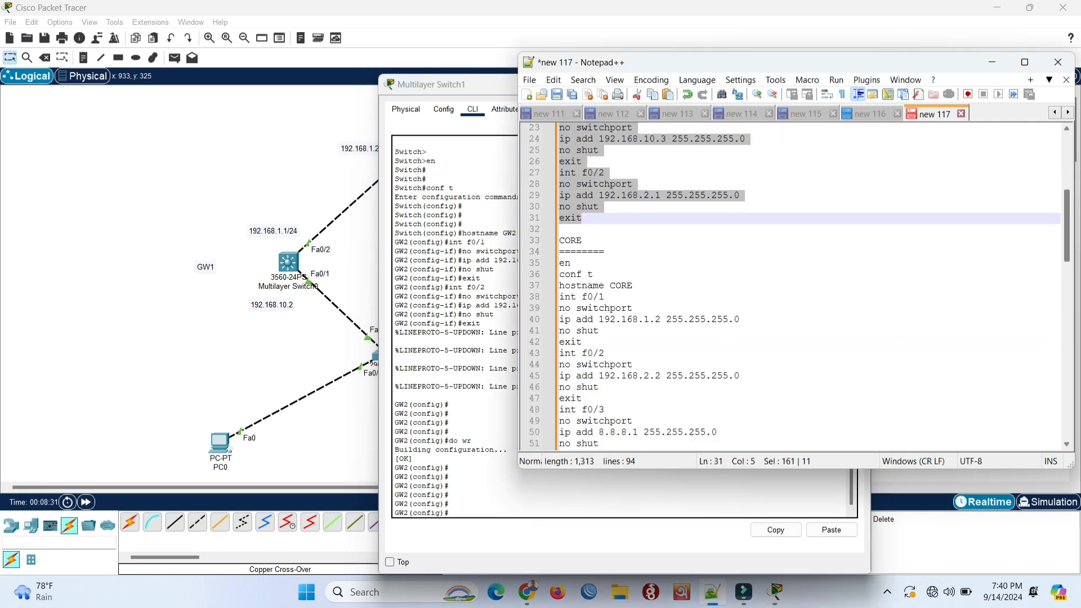
pyautogui.click(256, 161)
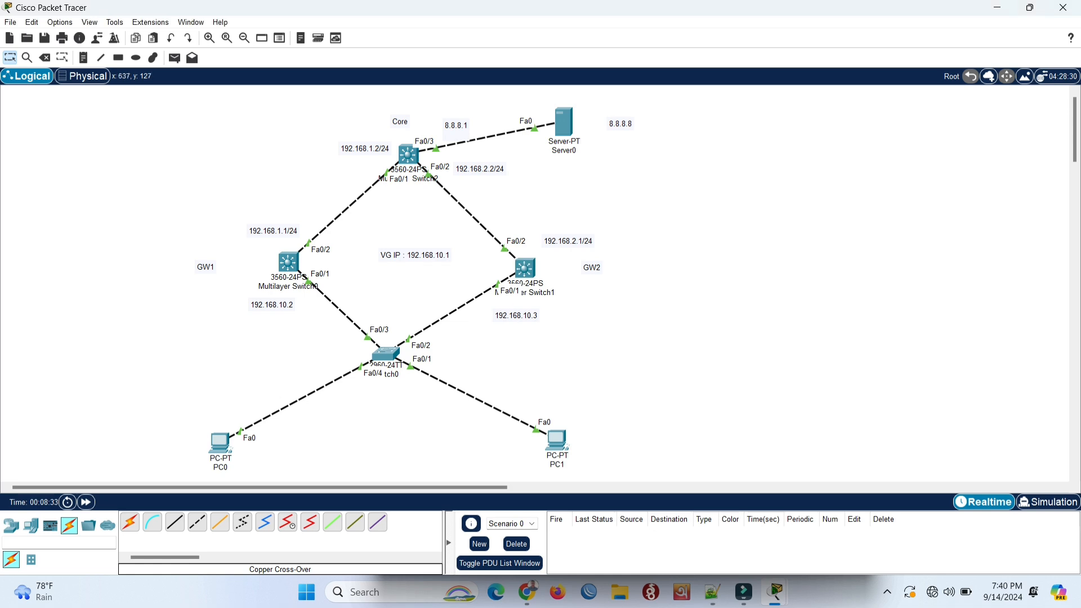
pyautogui.click(400, 158)
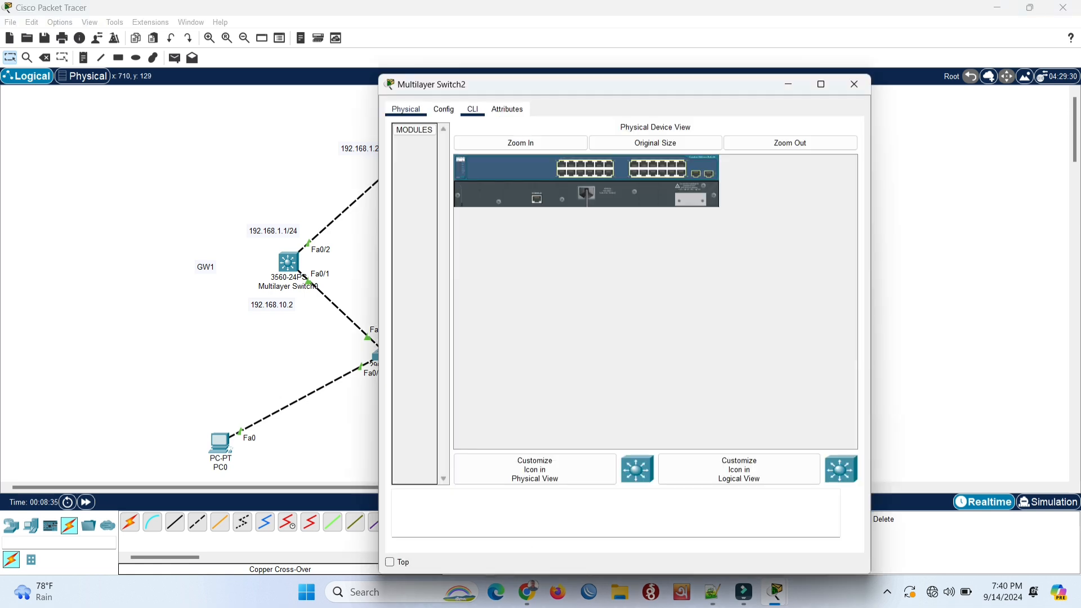
pyautogui.click(473, 109)
pyautogui.press('Return')
pyautogui.press('Return')
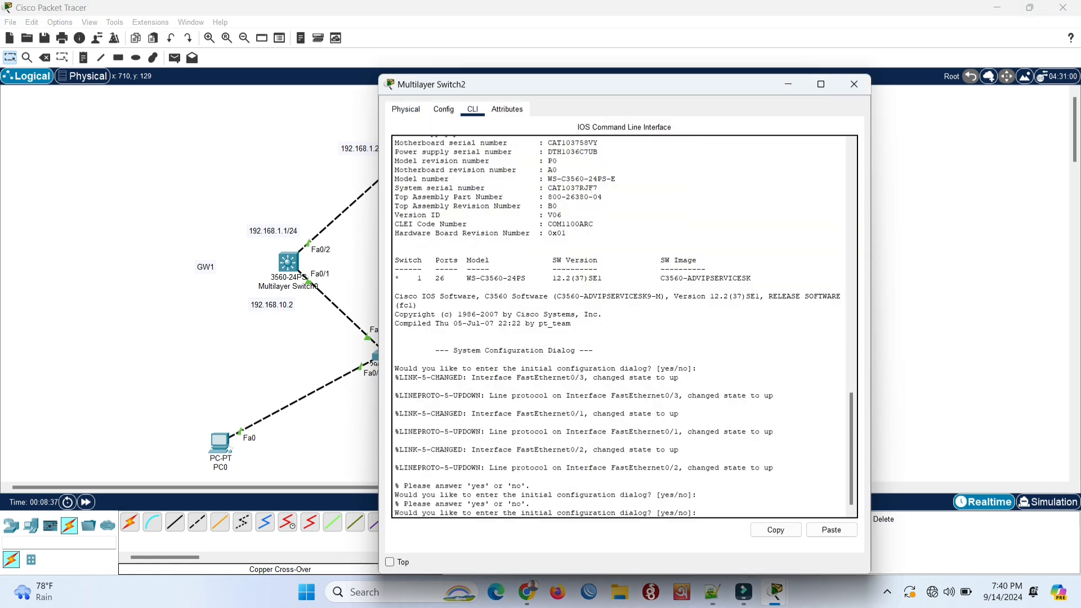
pyautogui.write('no')
pyautogui.press('Return')
pyautogui.press('Return')
pyautogui.press('Return')
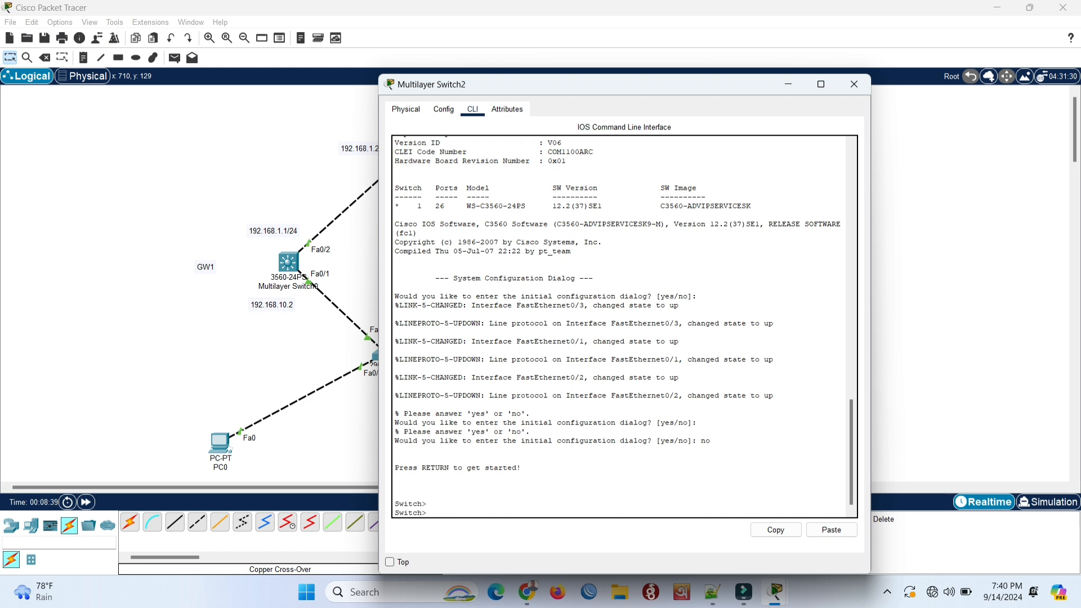
# Step: Enter privileged mode and global configuration mode on Multilayer Switch2 with the commands en and conf t
pyautogui.write('en')
pyautogui.press('Return')
pyautogui.press('Return')
pyautogui.press('Return')
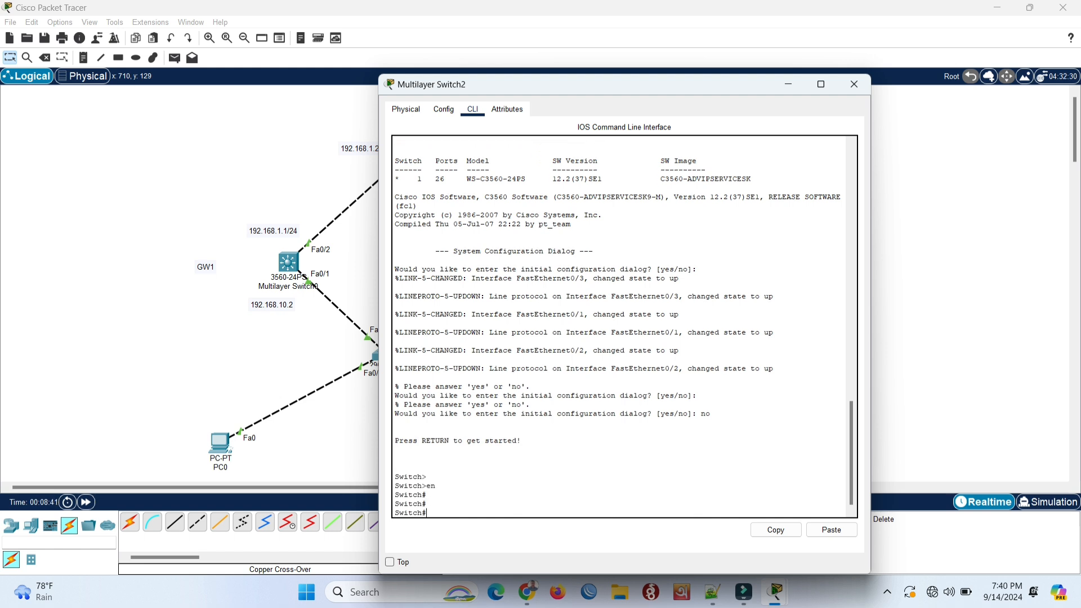
pyautogui.write('conf t')
pyautogui.press('Return')
pyautogui.press('Return')
pyautogui.press('Return')
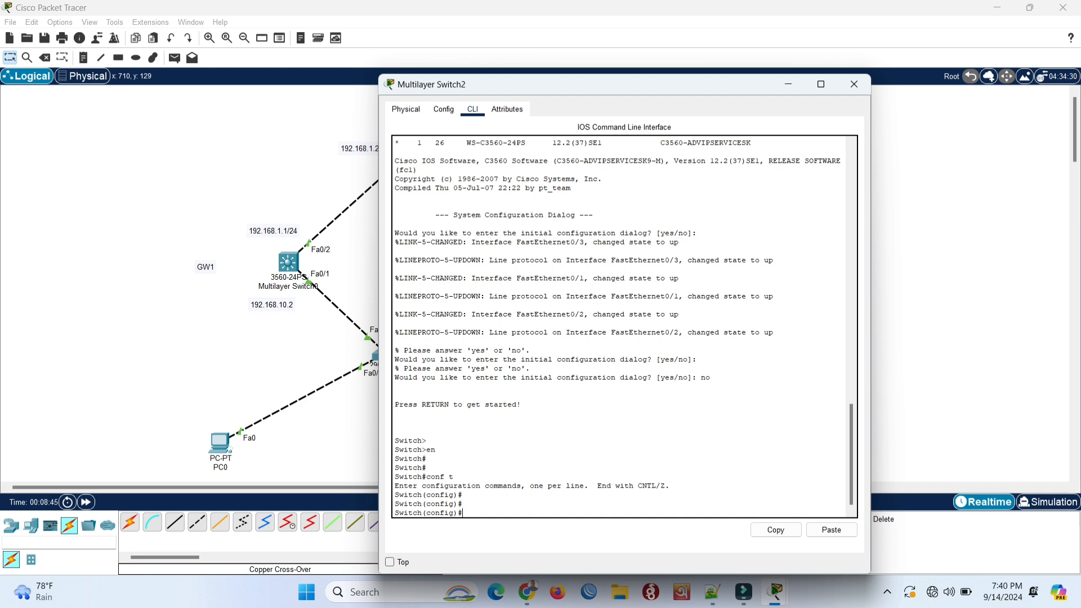
# Step: Switch to Notepad++ and copy the CORE commands from "hostname CORE" through the "exit" that ends the f0/3 block
pyautogui.click(712, 592)
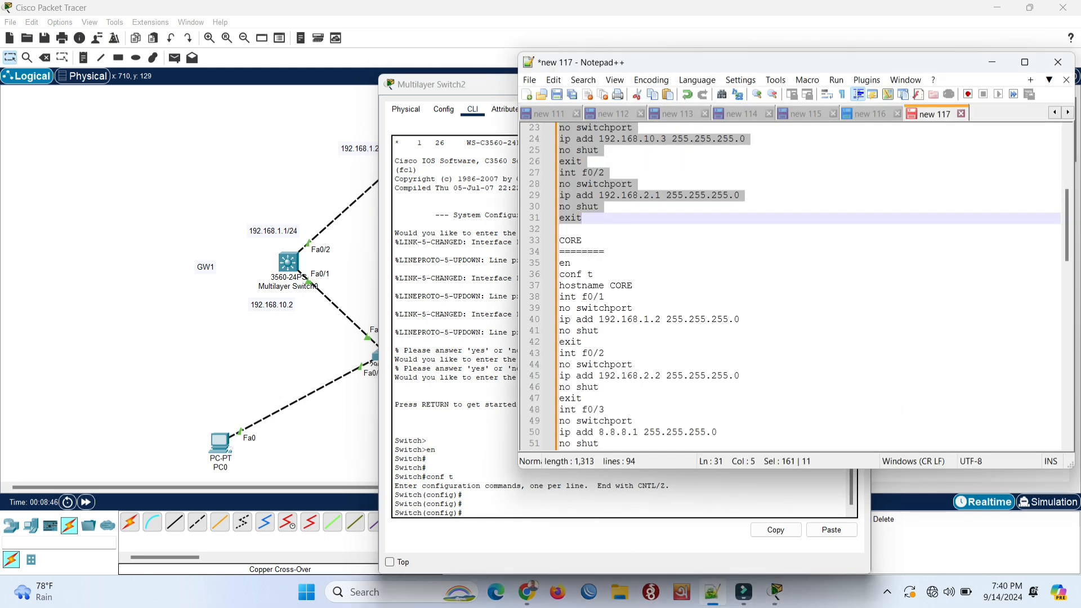
pyautogui.moveTo(559, 285); pyautogui.dragTo(582, 319)
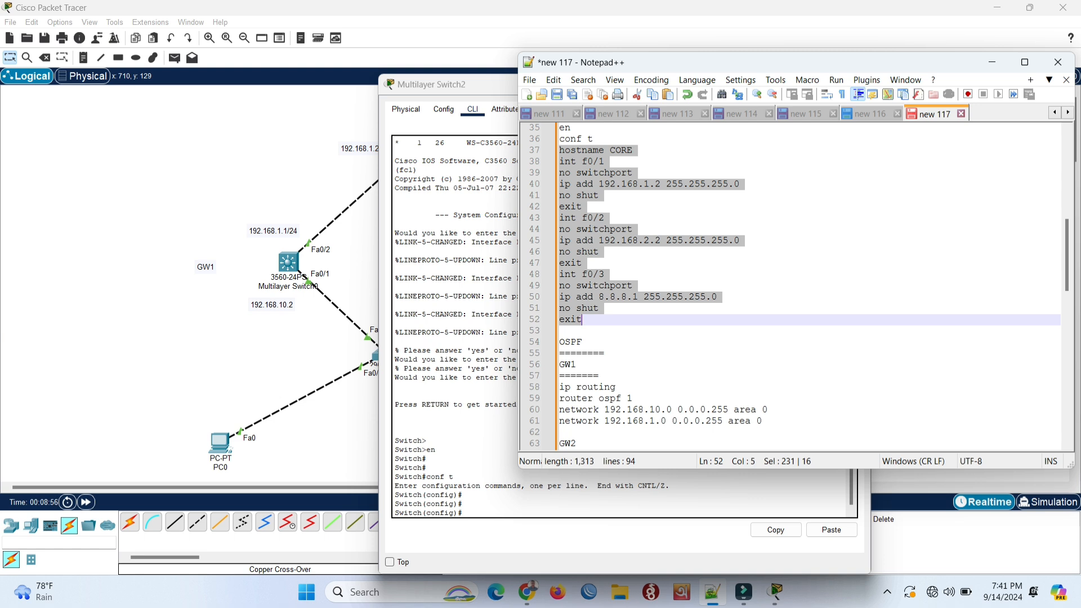
pyautogui.rightClick(582, 319)
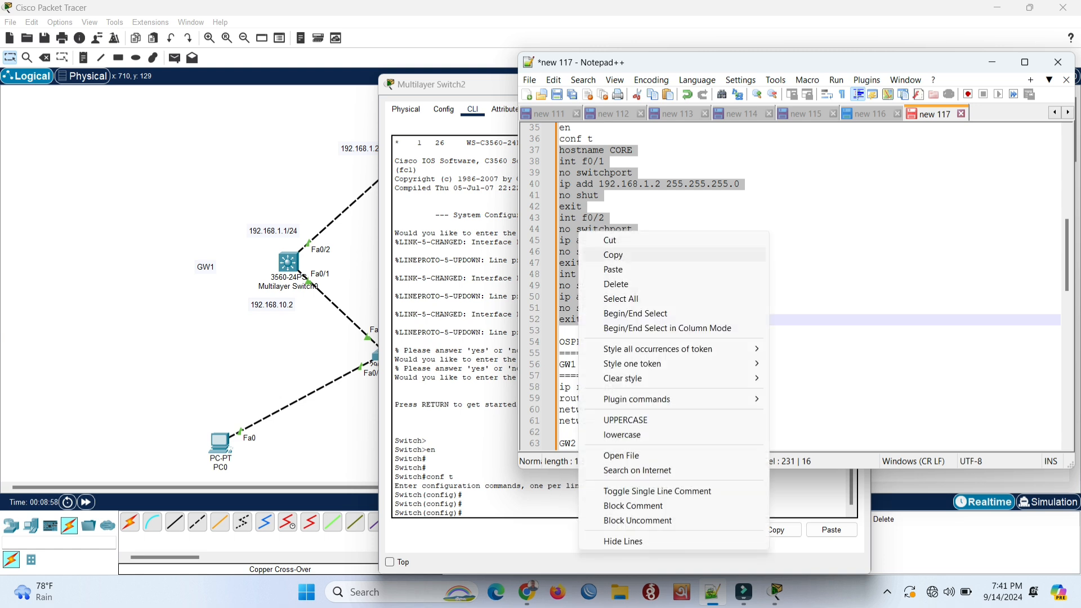
pyautogui.click(605, 255)
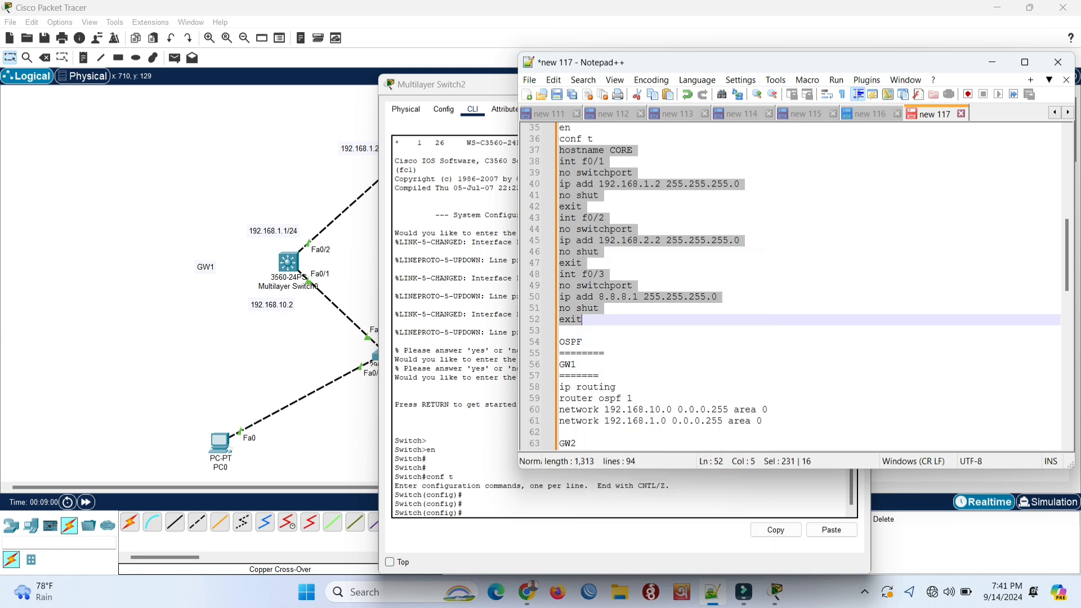
# Step: Paste the commands into Multilayer Switch2's CLI, setting hostname CORE and routed ports f0/1 192.168.1.2, f0/2 192.168.2.2 and f0/3 8.8.8.1 with their masks
pyautogui.click(394, 422)
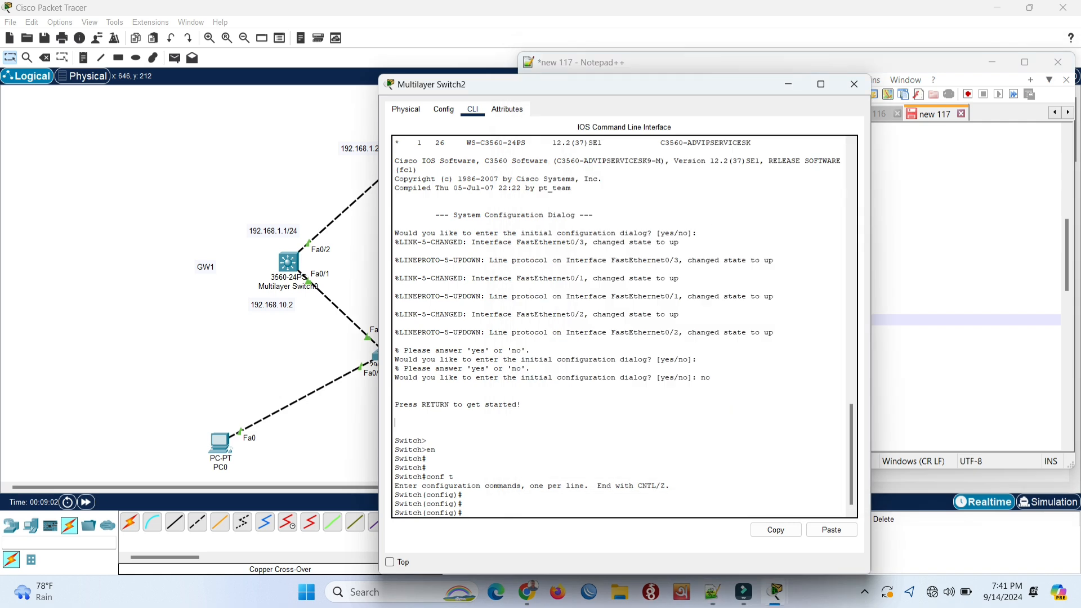
pyautogui.press('Return')
pyautogui.press('Return')
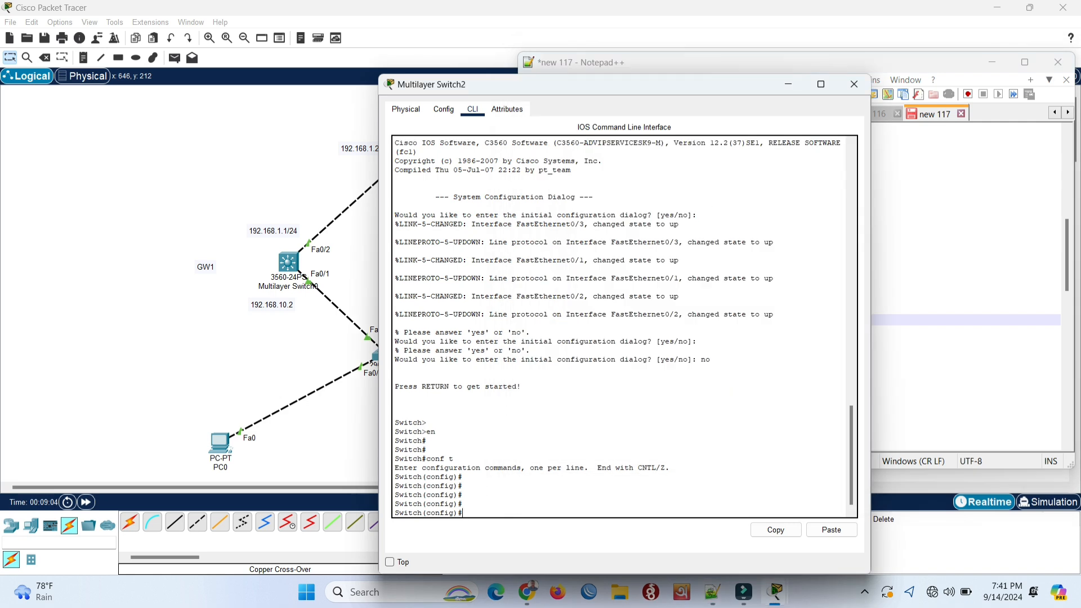
pyautogui.rightClick(445, 422)
pyautogui.click(475, 445)
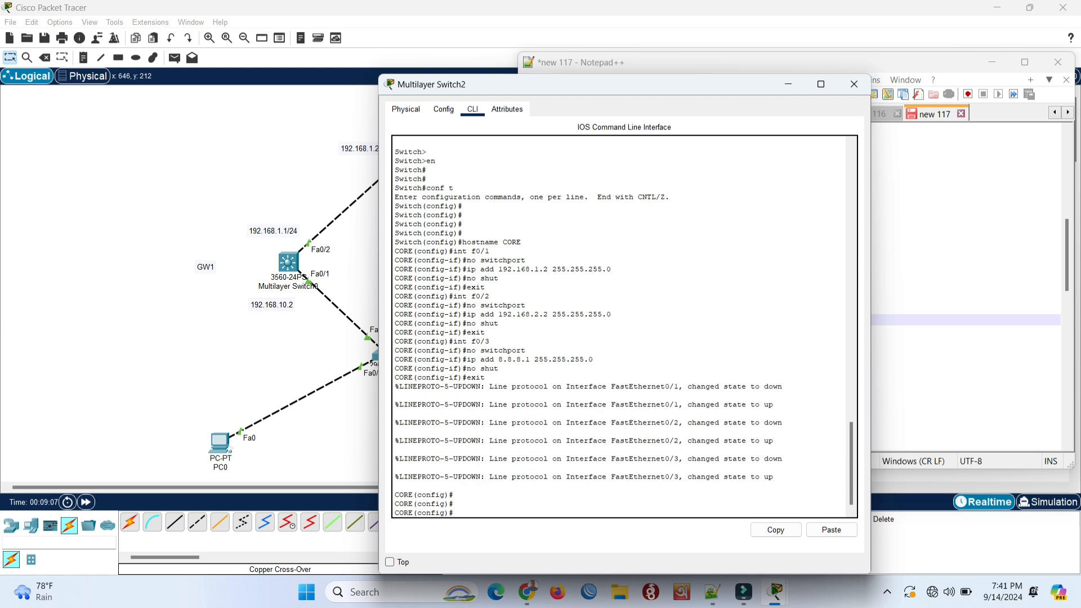
# Step: Save CORE's running configuration with the command do wr and return to the topology
pyautogui.write('do wr')
pyautogui.press('Return')
pyautogui.press('Return')
pyautogui.press('Return')
pyautogui.press('Return')
pyautogui.press('Return')
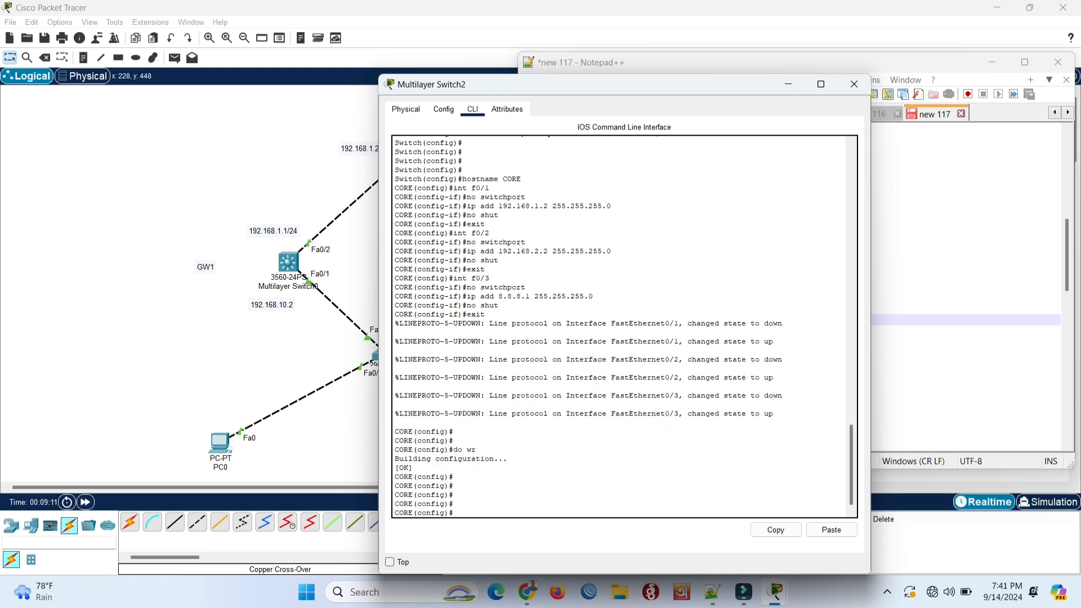
pyautogui.click(337, 316)
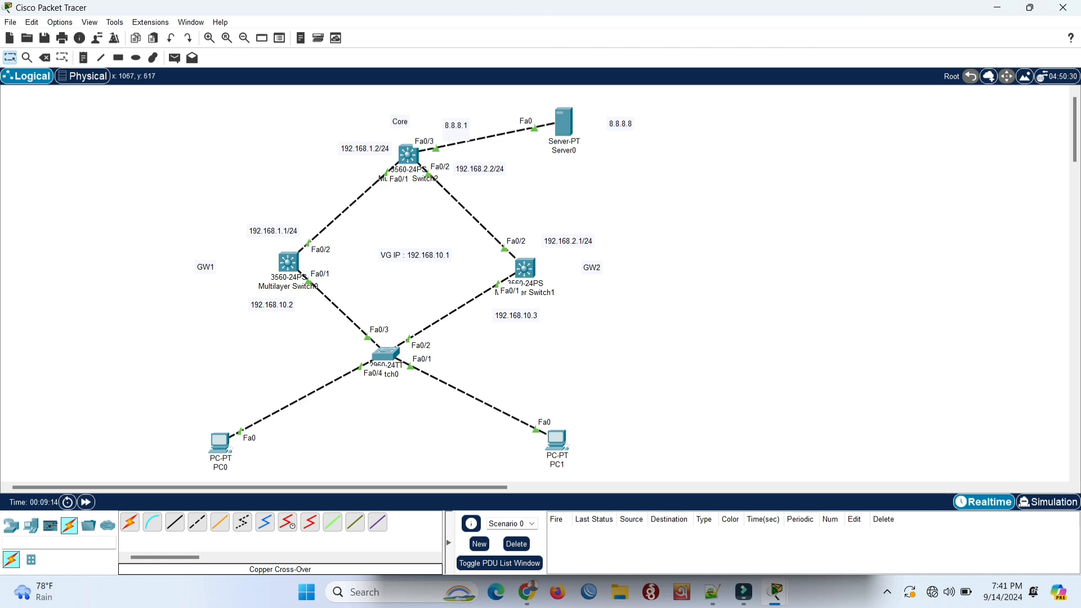
# Step: Switch to Notepad++ and copy the GW1 commands in the OSPF section, from "ip routing" through the 192.168.1.0 network line
pyautogui.click(712, 592)
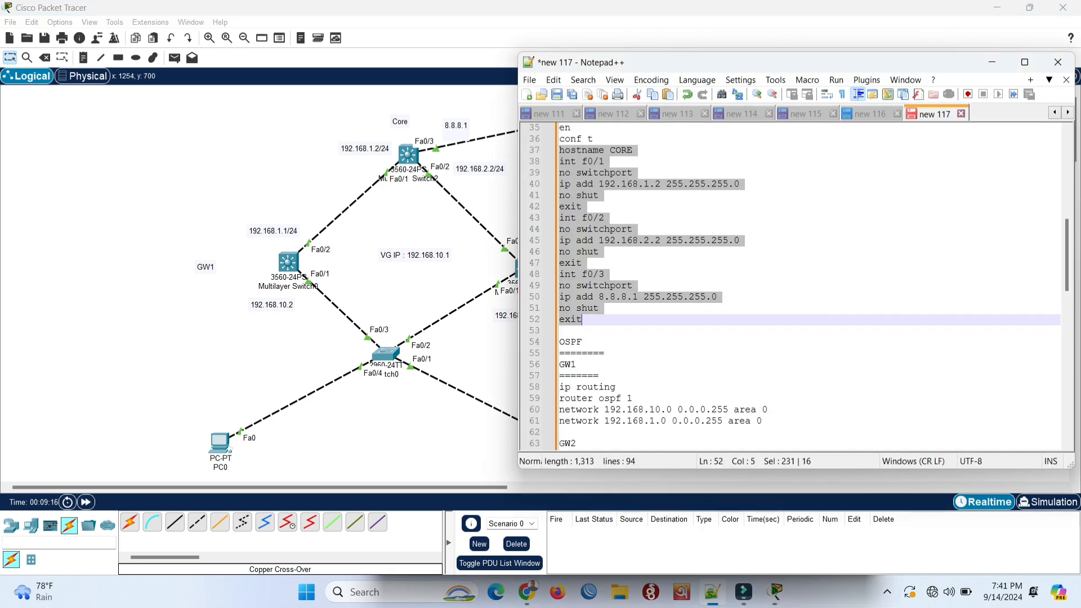
pyautogui.scroll(-2, 810, 284)
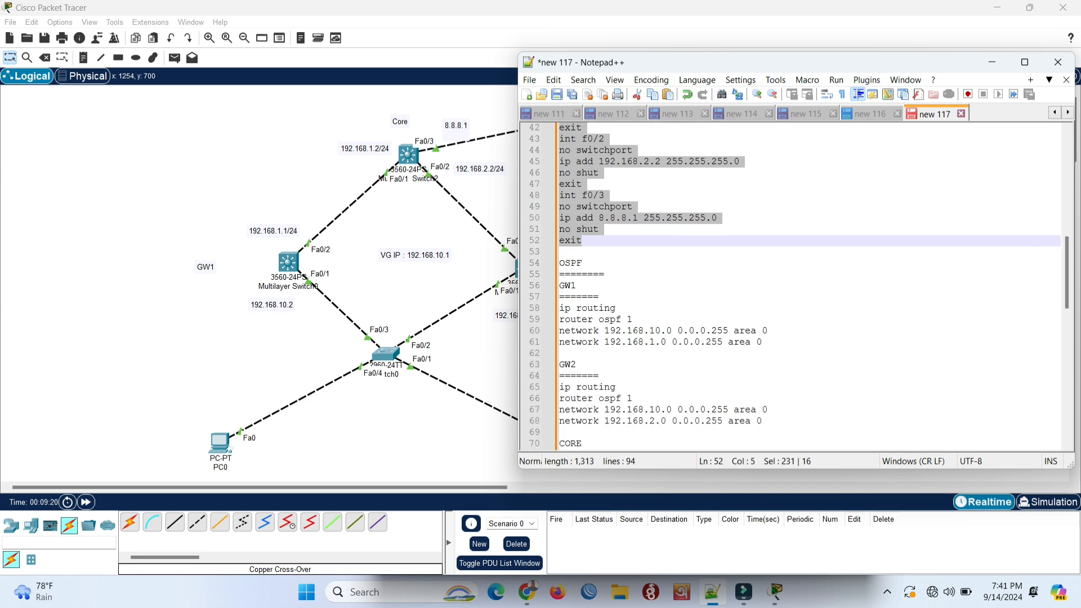
pyautogui.moveTo(763, 342); pyautogui.dragTo(560, 309)
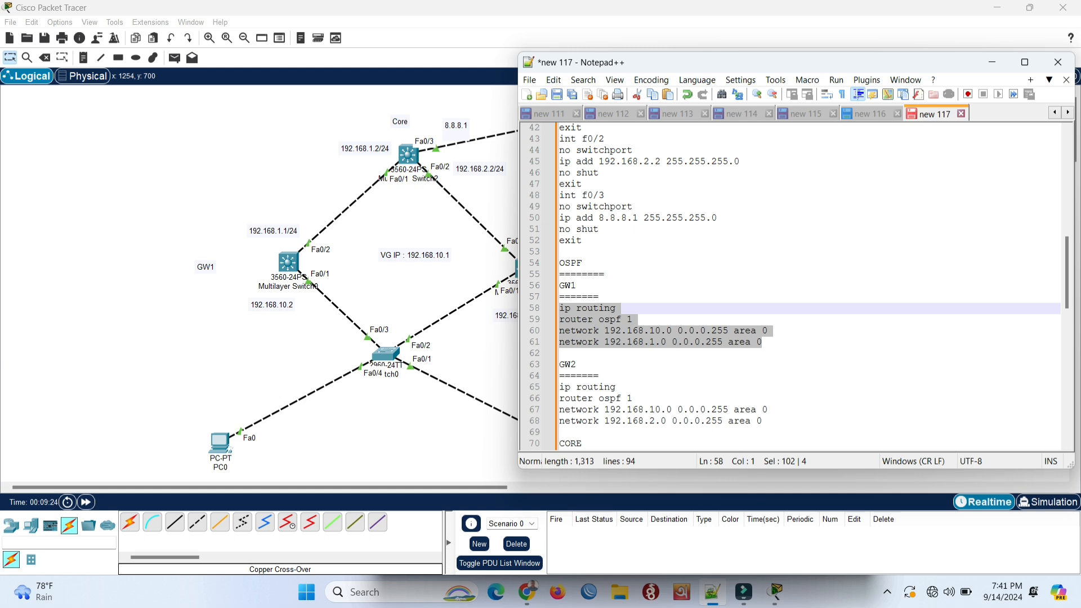
pyautogui.rightClick(577, 308)
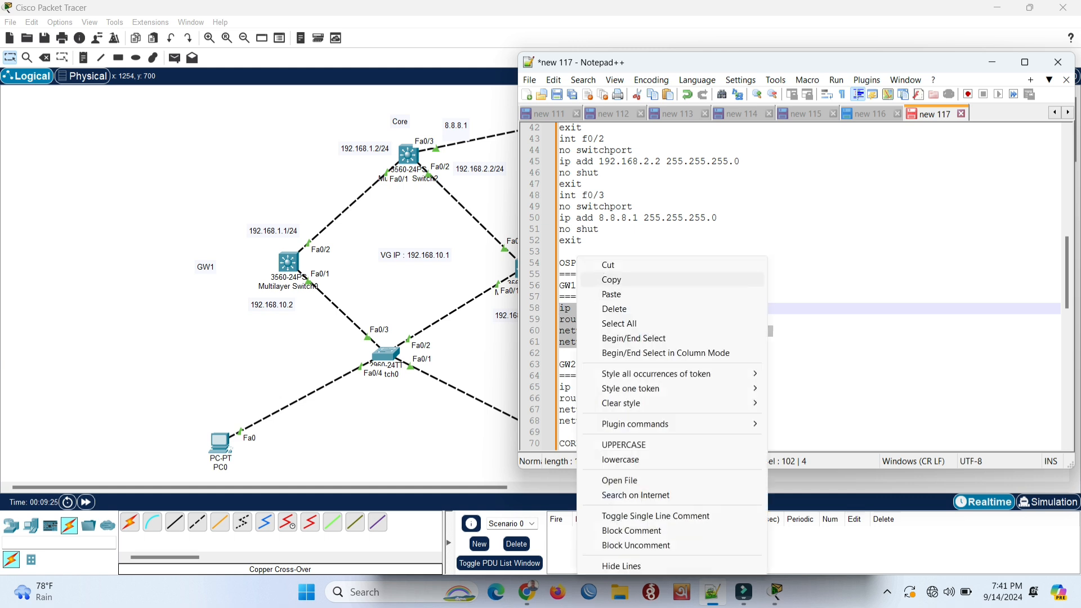
pyautogui.click(610, 280)
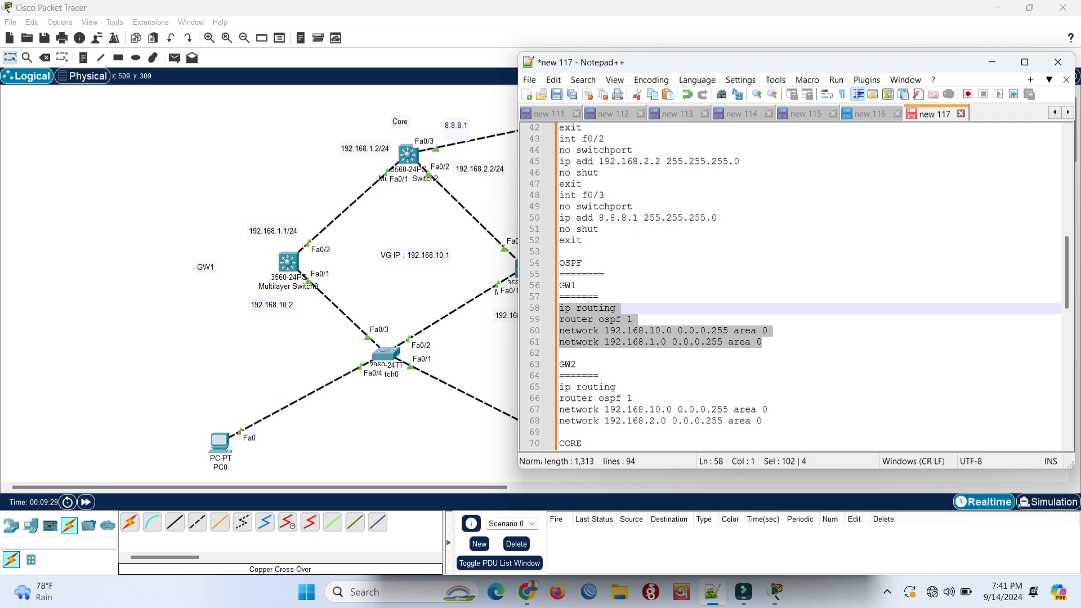
# Step: Paste the commands into Multilayer Switch0's CLI, enabling IP routing and OSPF 1 for networks 192.168.10.0 and 192.168.1.0 in area 0, and save with do wr
pyautogui.click(288, 261)
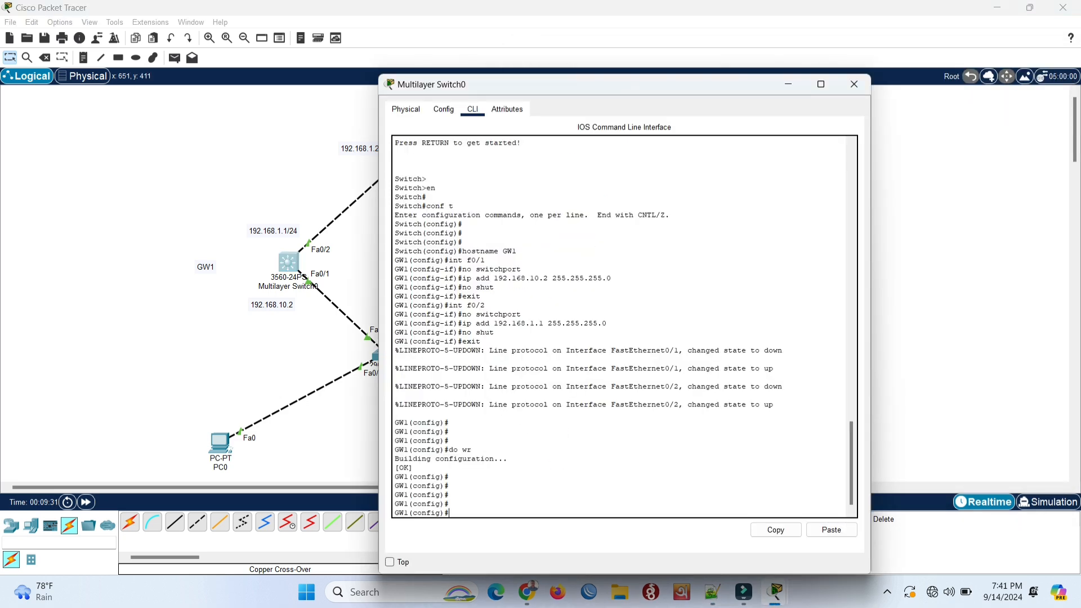
pyautogui.rightClick(495, 464)
pyautogui.click(524, 485)
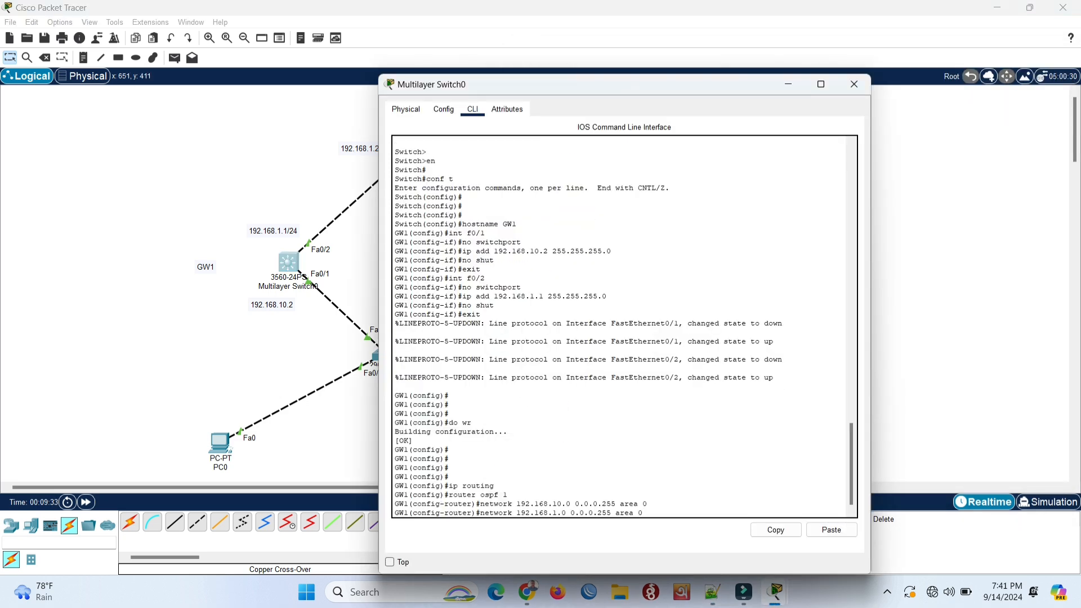
pyautogui.write('o wr')
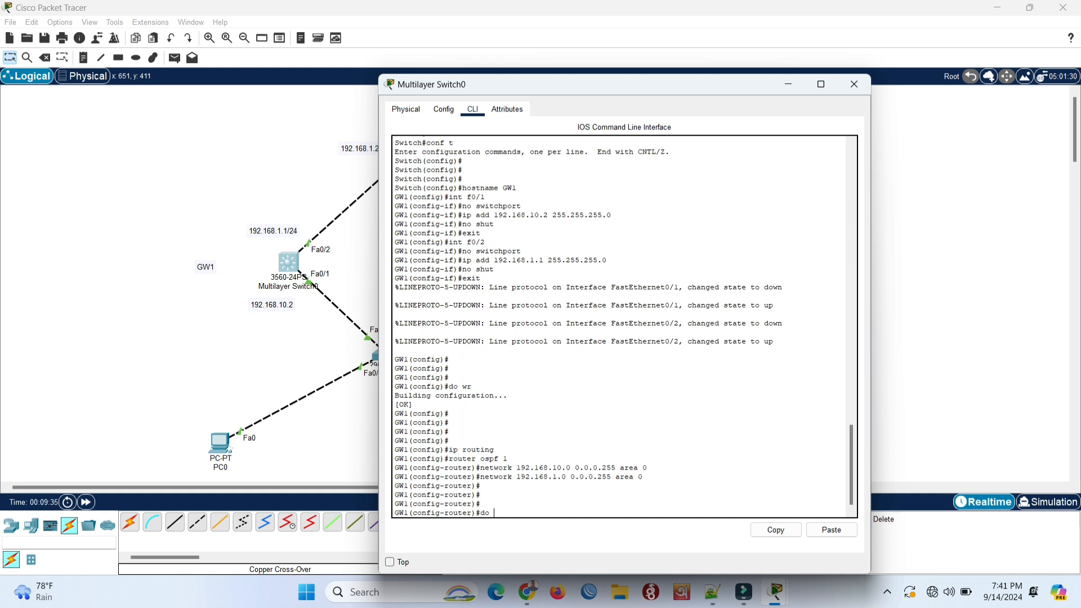
pyautogui.press('Return')
pyautogui.press('Return')
pyautogui.press('Return')
pyautogui.press('Return')
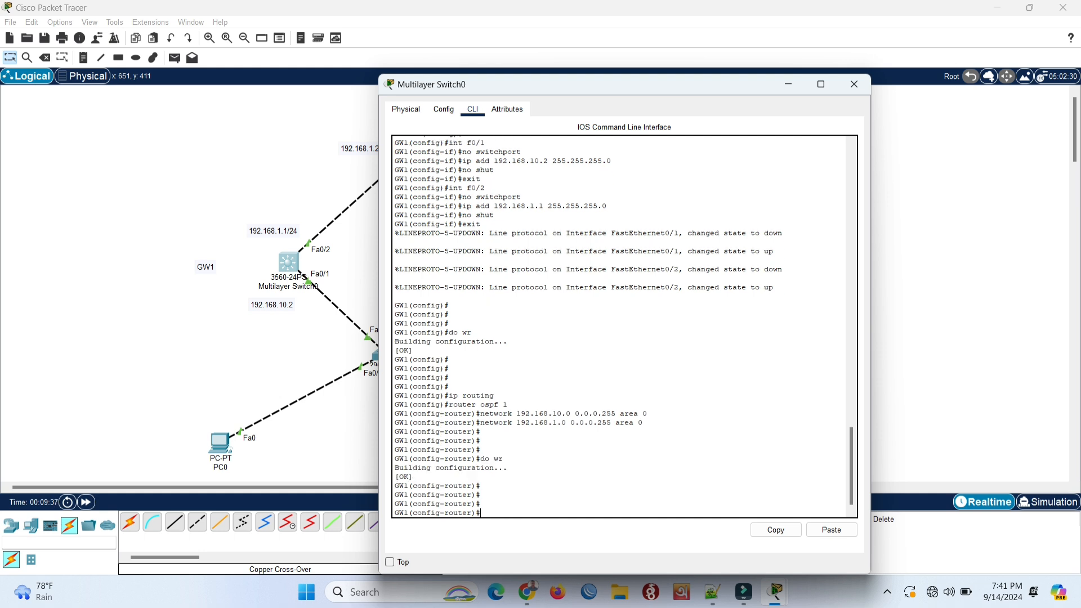
# Step: Switch to Notepad++ and copy the GW2 commands in the OSPF section, from "ip routing" through the 192.168.2.0 network line
pyautogui.click(712, 591)
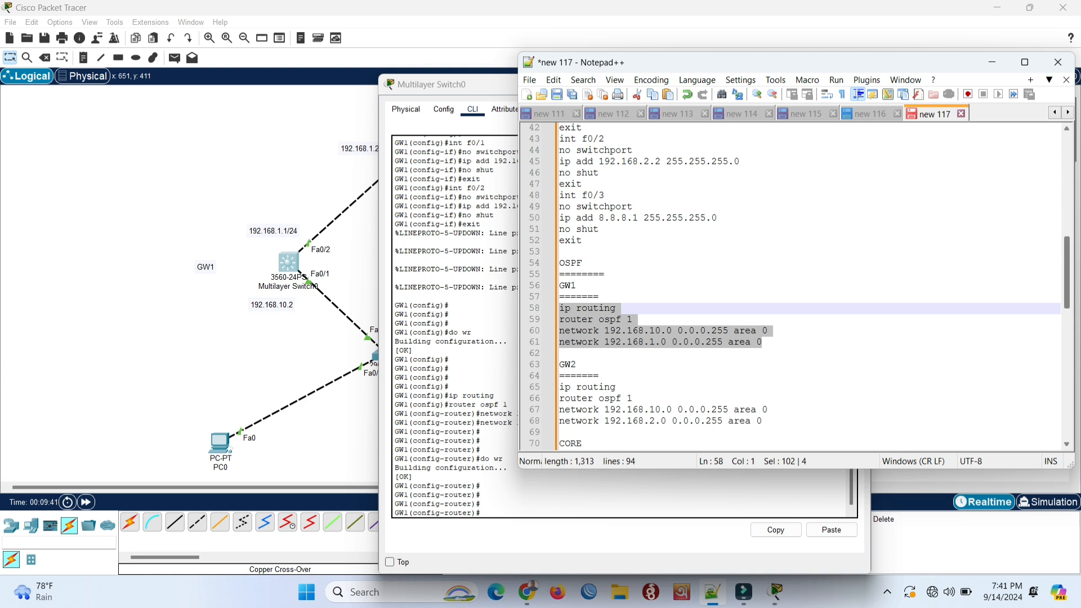
pyautogui.scroll(-2, 811, 287)
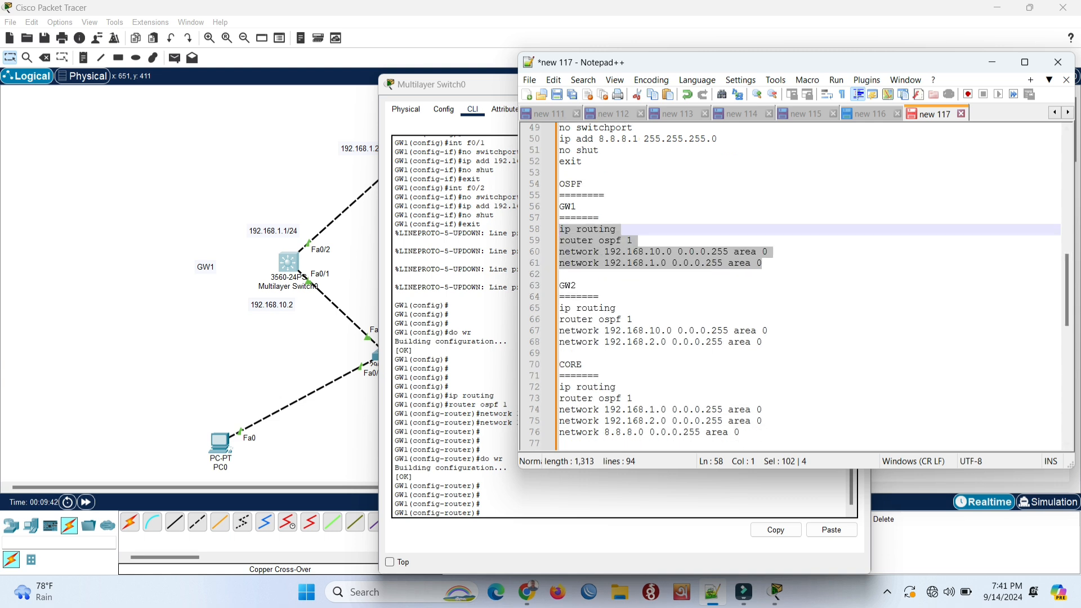
pyautogui.moveTo(761, 342); pyautogui.dragTo(559, 308)
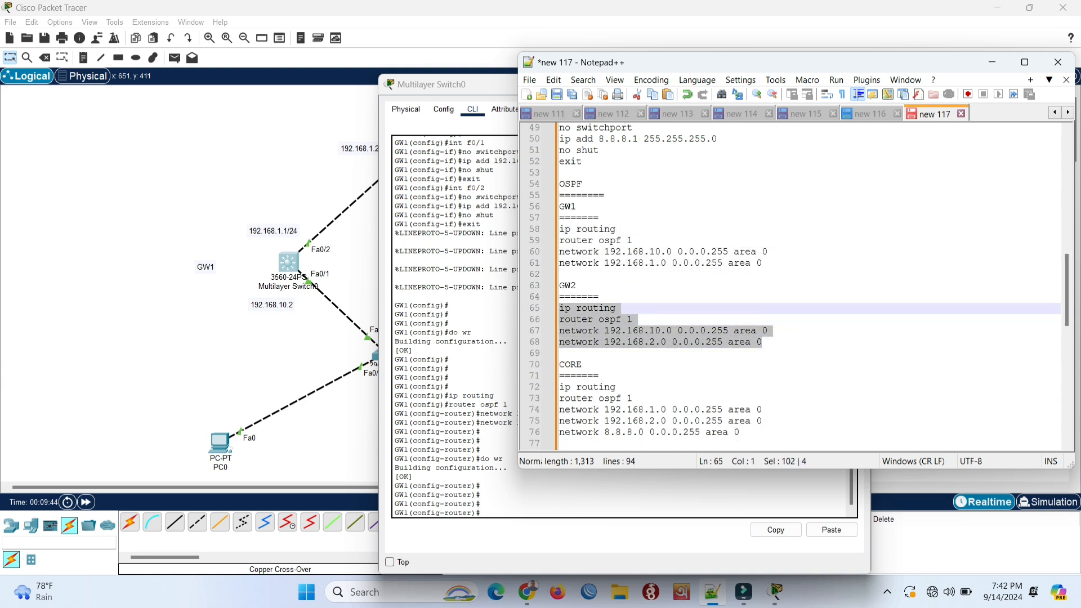
pyautogui.rightClick(576, 308)
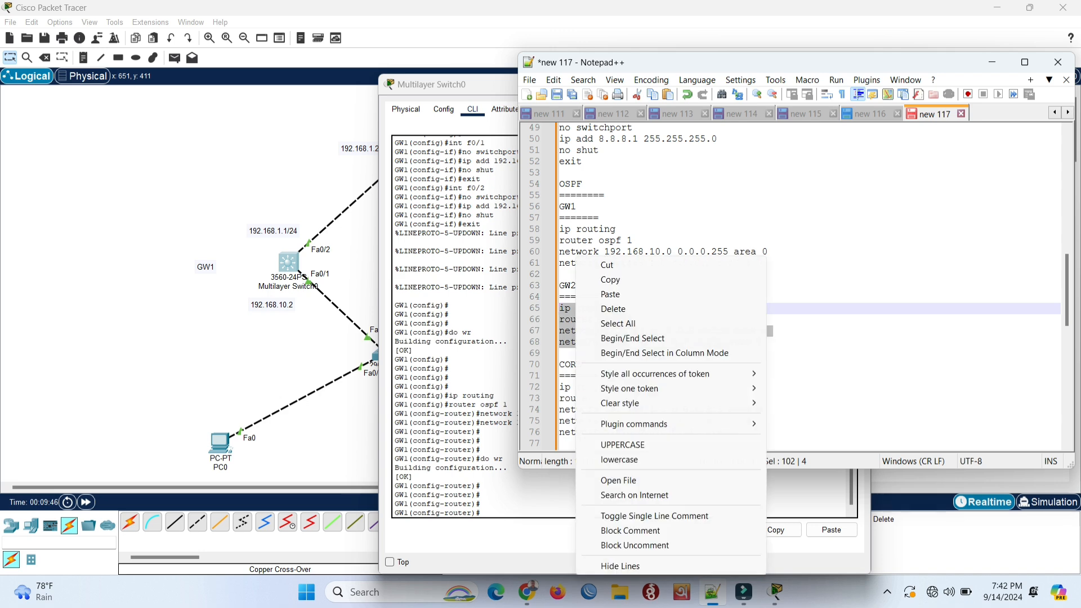
pyautogui.click(610, 279)
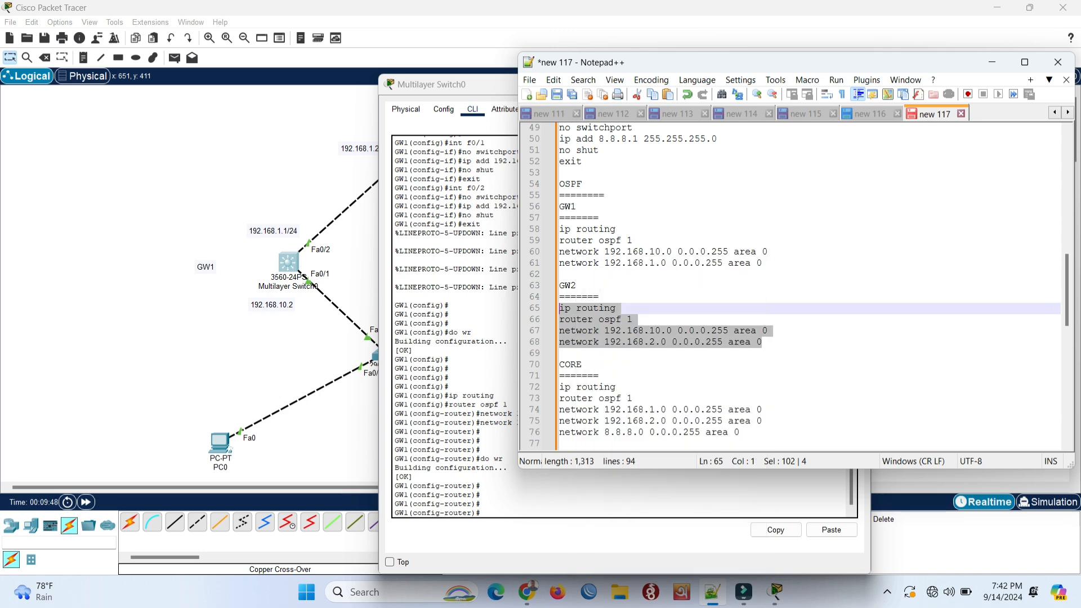
# Step: Paste the commands into Multilayer Switch1's CLI, enabling IP routing and OSPF 1 for networks 192.168.10.0 and 192.168.2.0 in area 0, and save with do wr
pyautogui.click(337, 318)
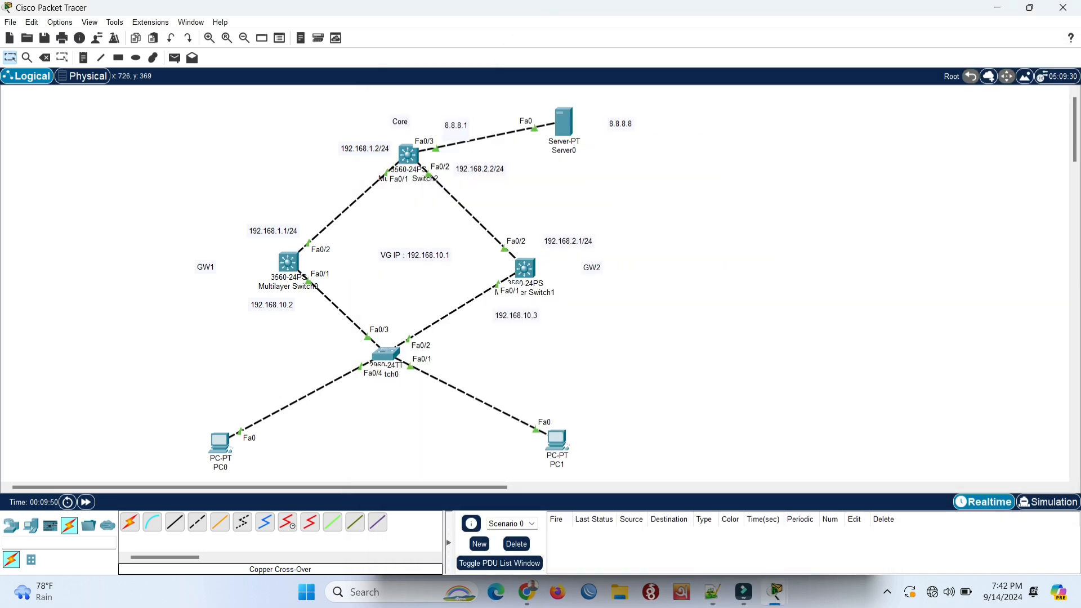
pyautogui.click(525, 268)
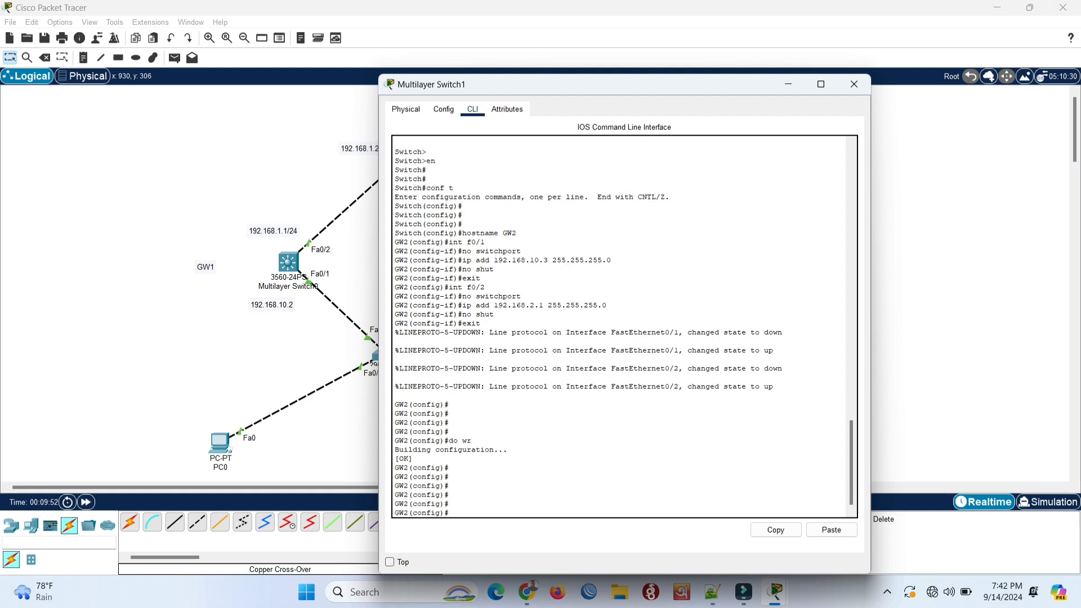
pyautogui.rightClick(513, 395)
pyautogui.click(542, 413)
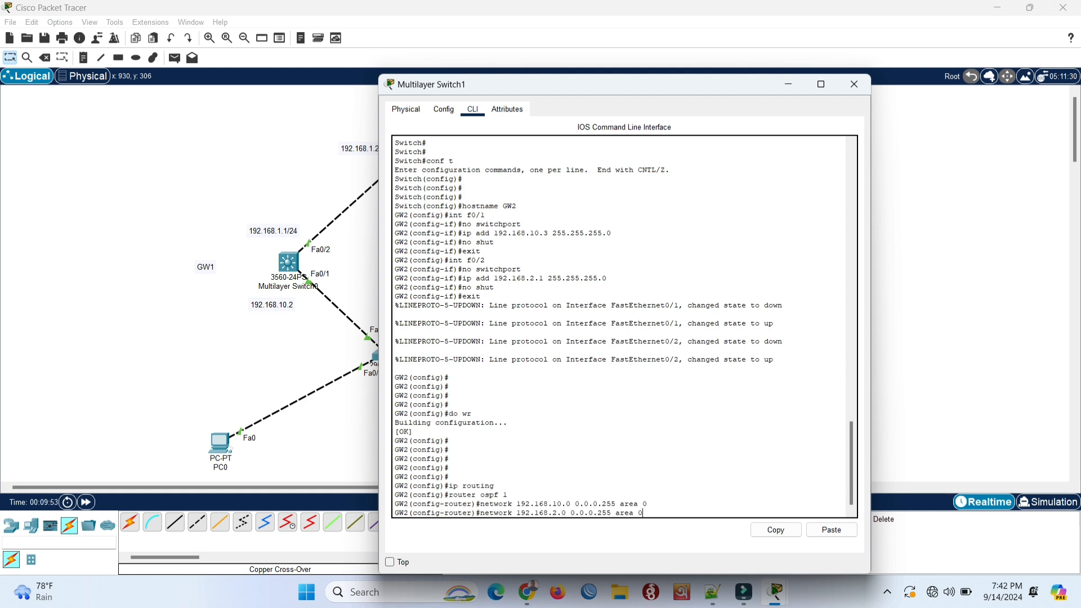
pyautogui.press('Return')
pyautogui.press('Return')
pyautogui.press('Return')
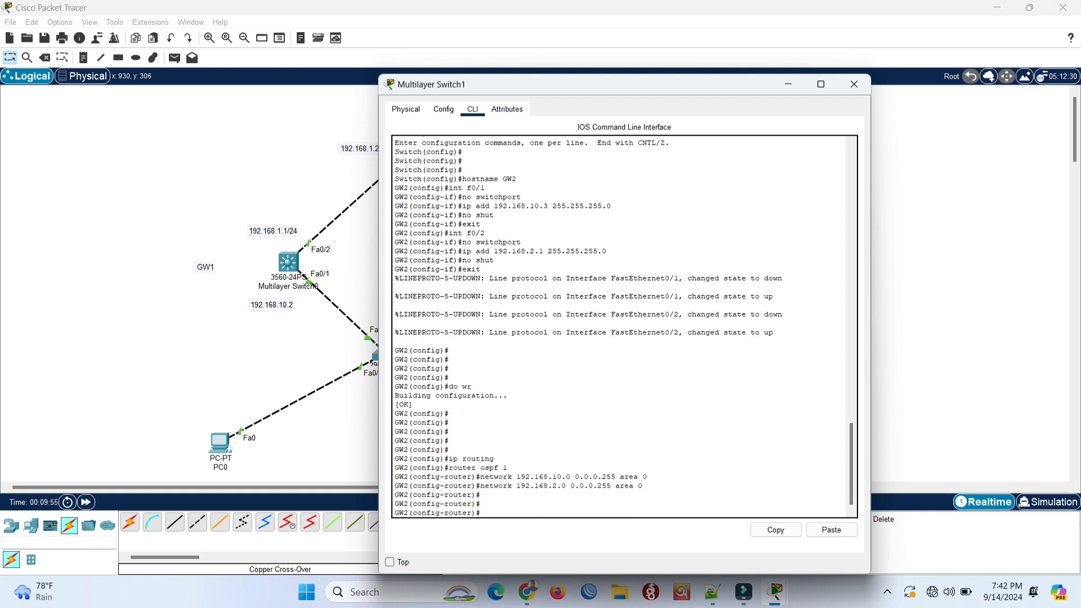
pyautogui.write('do wr')
pyautogui.press('Return')
pyautogui.press('Return')
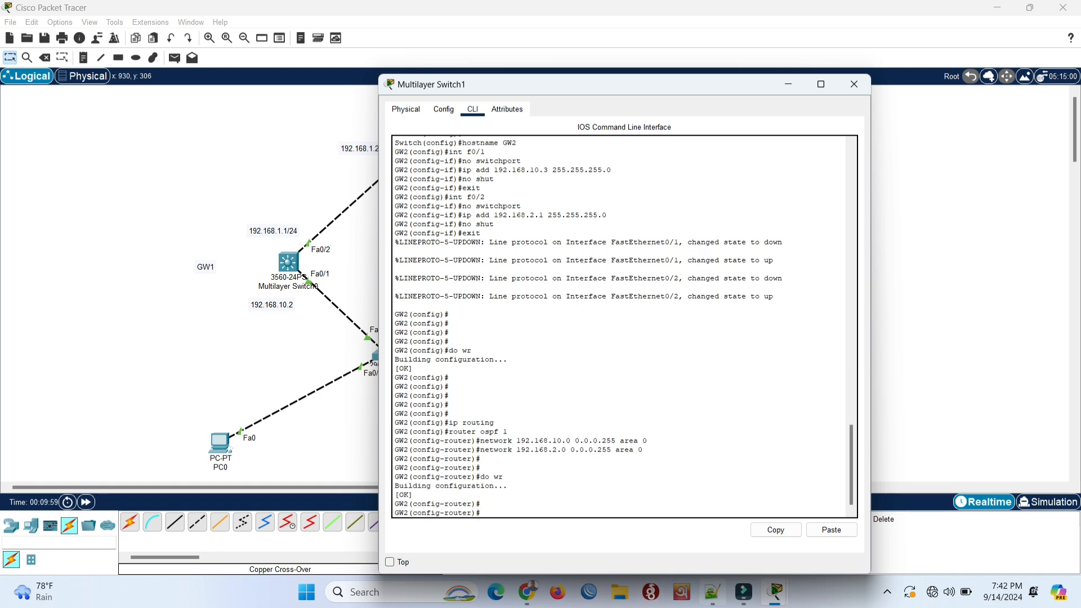
# Step: Switch to Notepad++ and copy the CORE commands in the OSPF section, from "ip routing" through the 8.8.8.0 network line
pyautogui.click(712, 591)
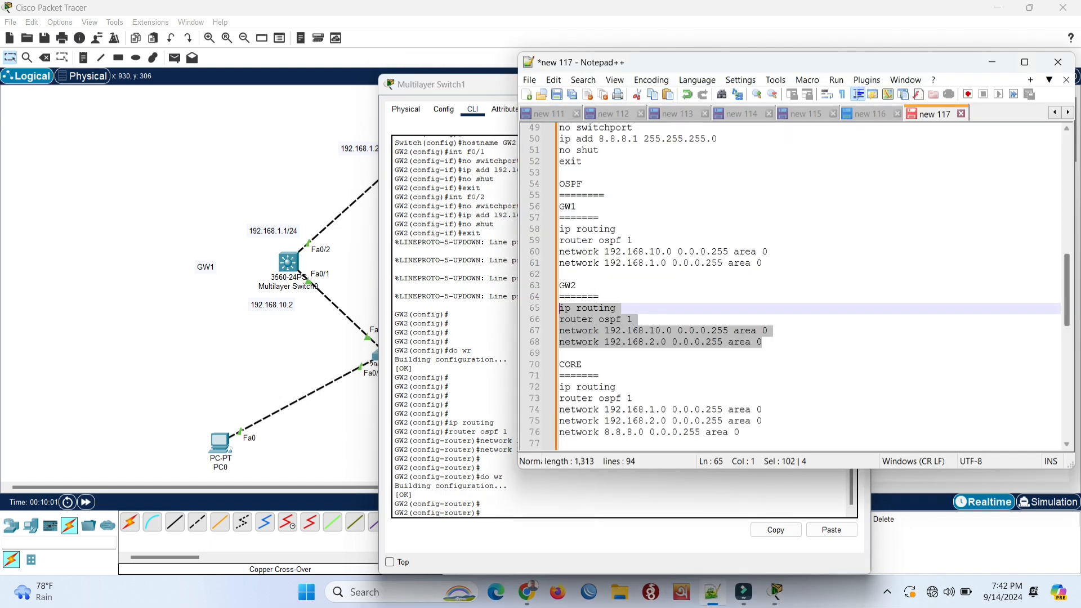
pyautogui.scroll(-3, 1067, 290)
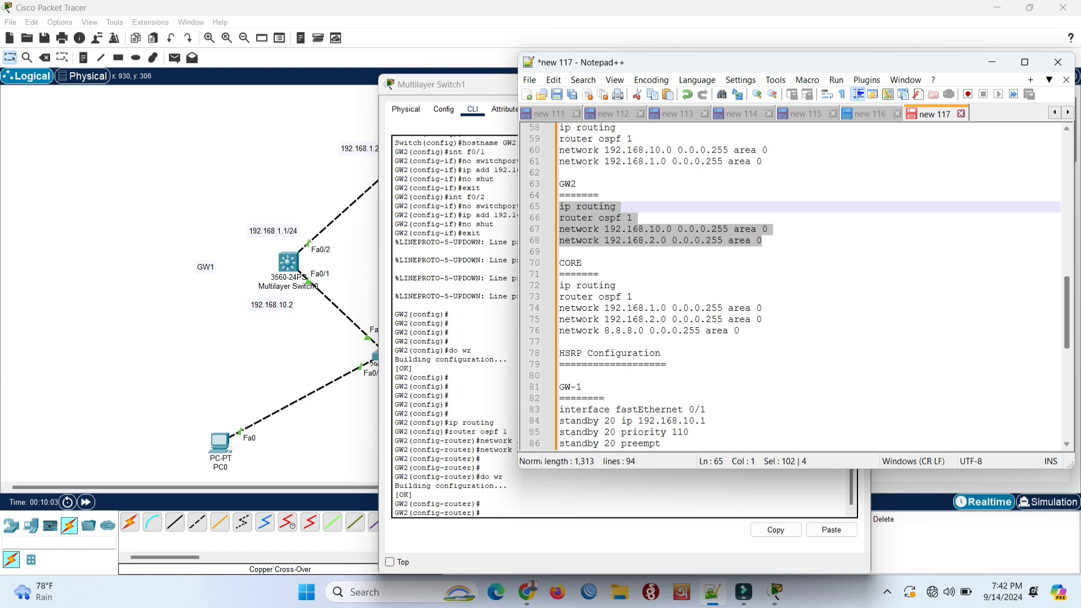
pyautogui.moveTo(740, 331); pyautogui.dragTo(561, 286)
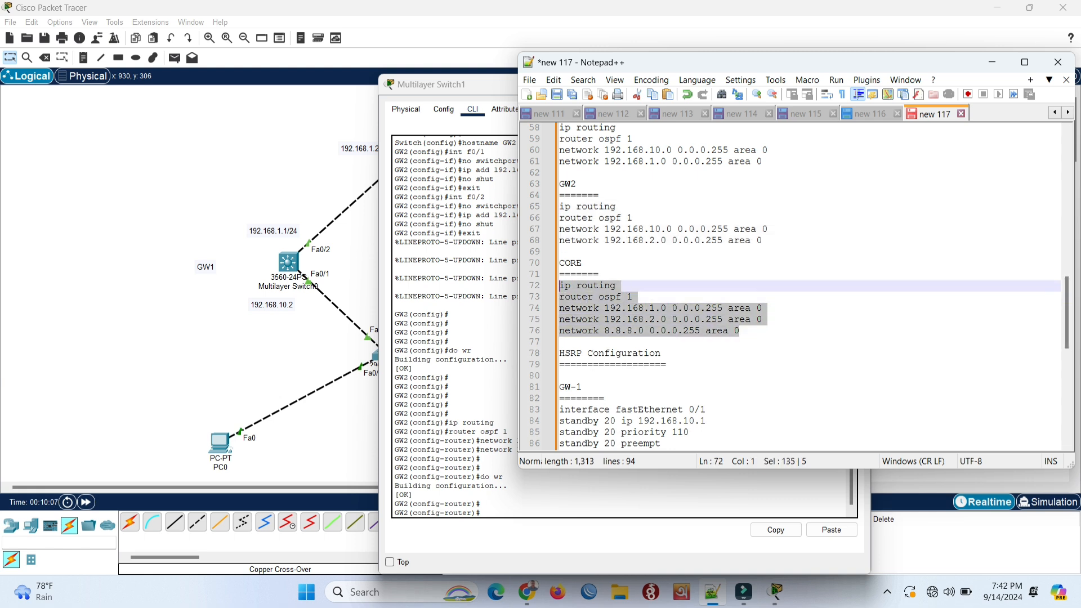
pyautogui.rightClick(575, 287)
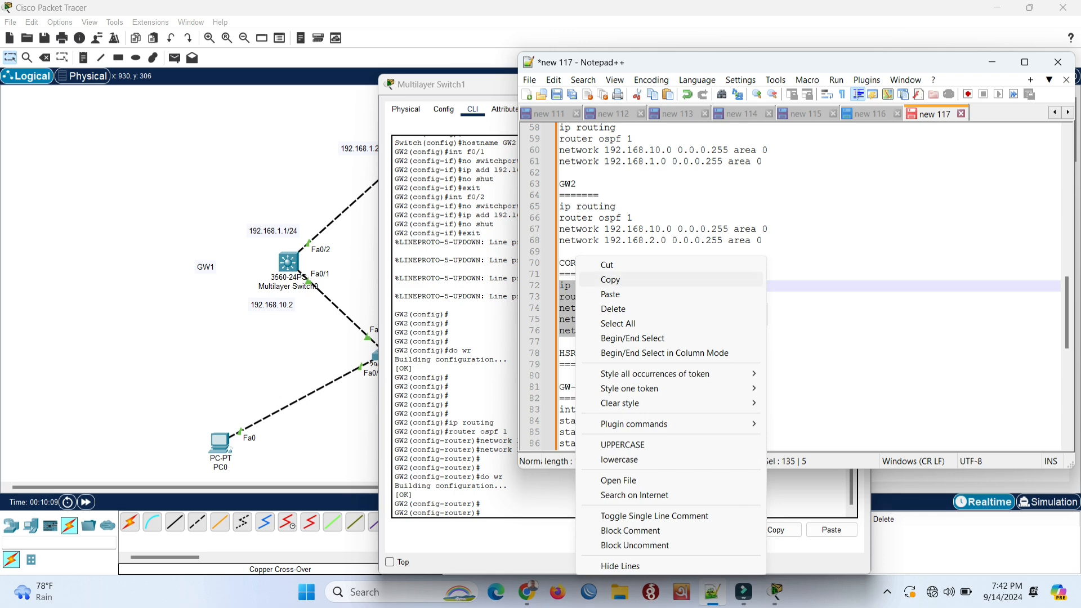
pyautogui.click(610, 280)
# Step: Paste the commands into Multilayer Switch2's CLI, enabling IP routing and OSPF 1 for 192.168.1.0, 192.168.2.0 and 8.8.8.0 in area 0, and save with do wr
pyautogui.click(226, 279)
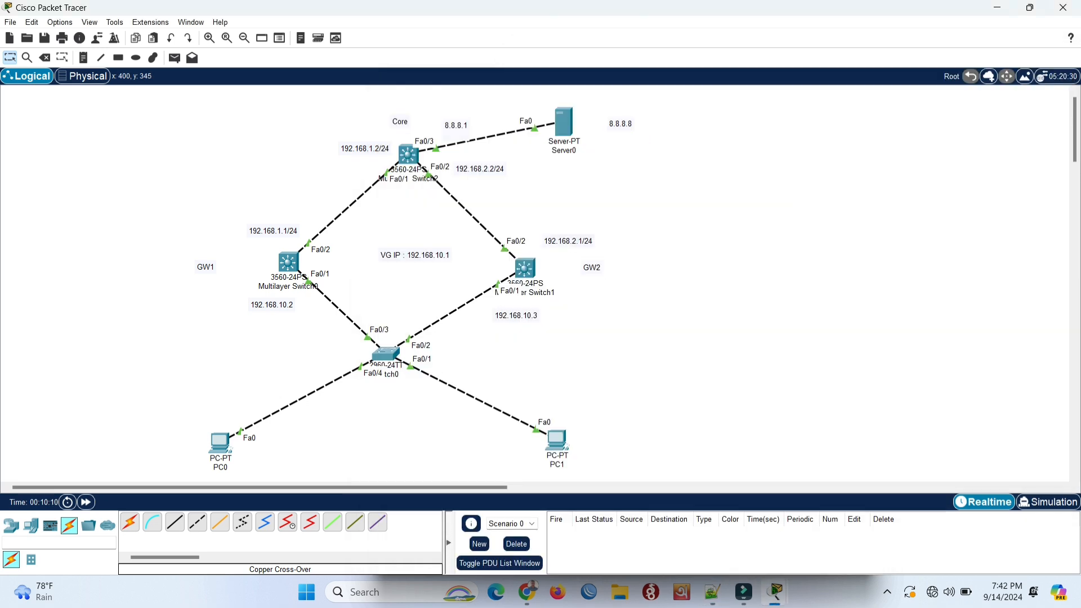
pyautogui.click(405, 155)
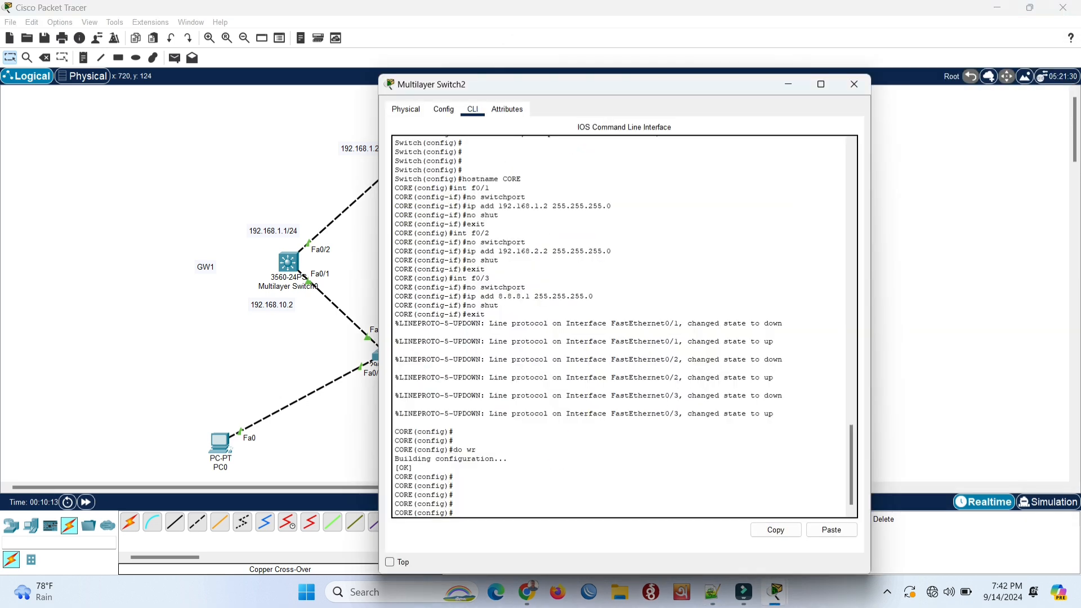
pyautogui.rightClick(501, 466)
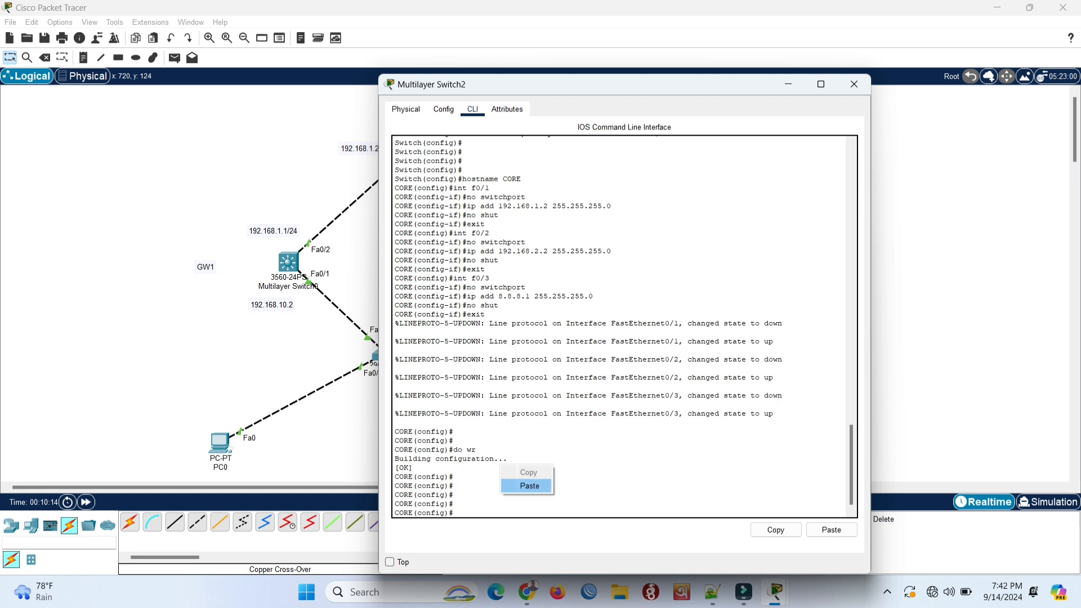
pyautogui.click(529, 485)
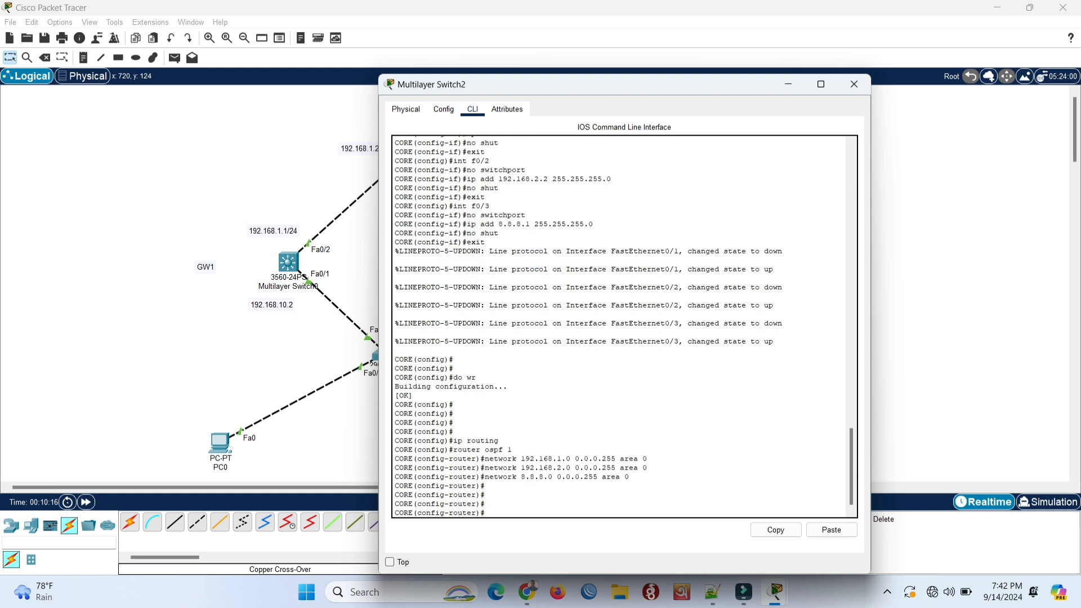
pyautogui.write('do wr')
pyautogui.press('Return')
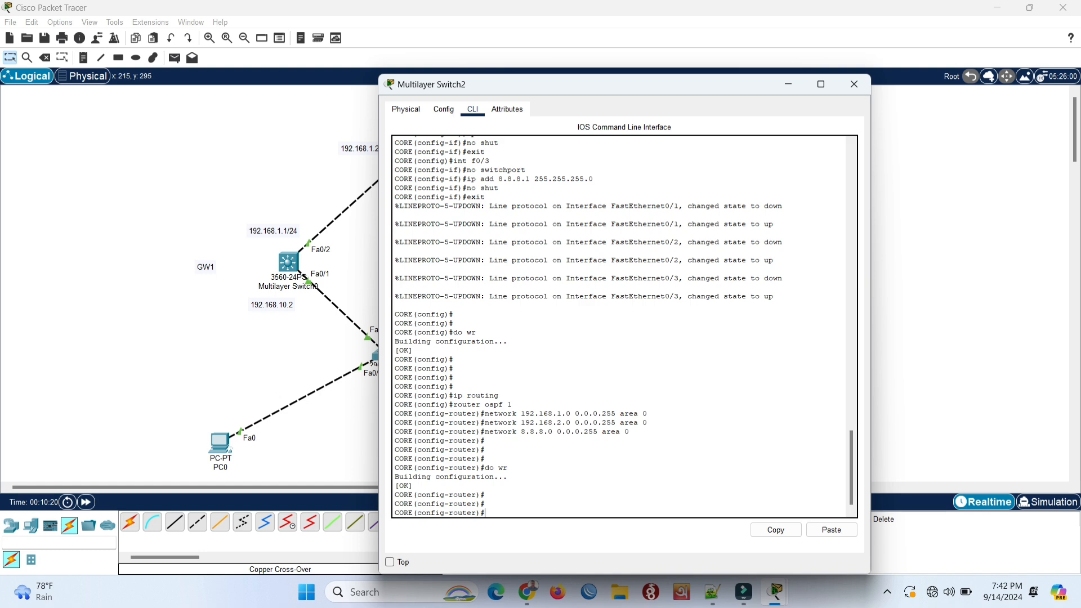
pyautogui.click(337, 225)
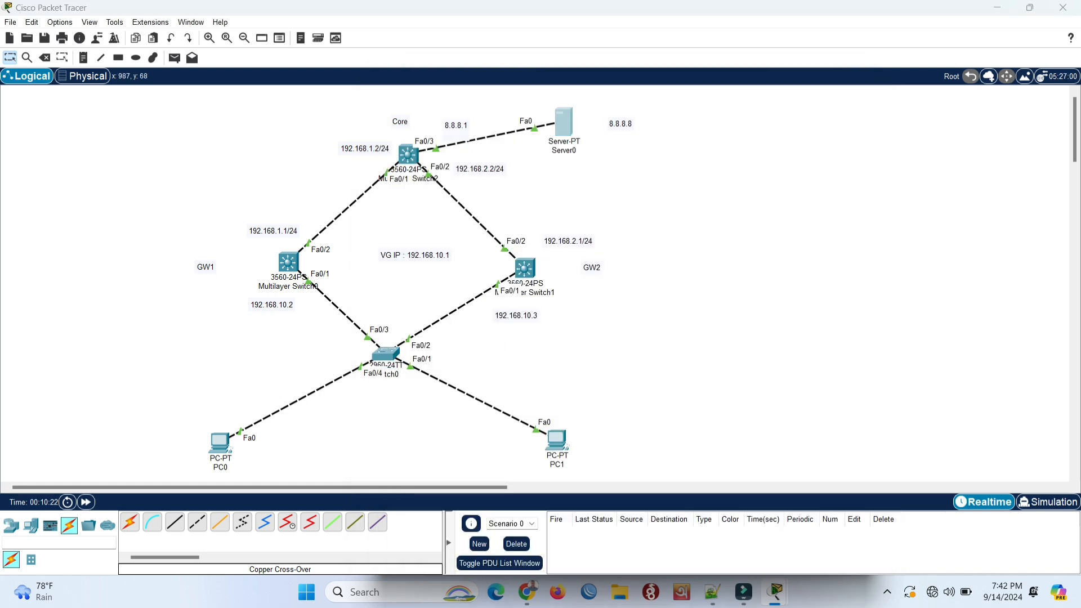
# Step: Set Server0's static IPv4 address to 8.8.8.8 with subnet mask 255.0.0.0 and default gateway 8.8.8.1
pyautogui.click(563, 121)
pyautogui.click(522, 110)
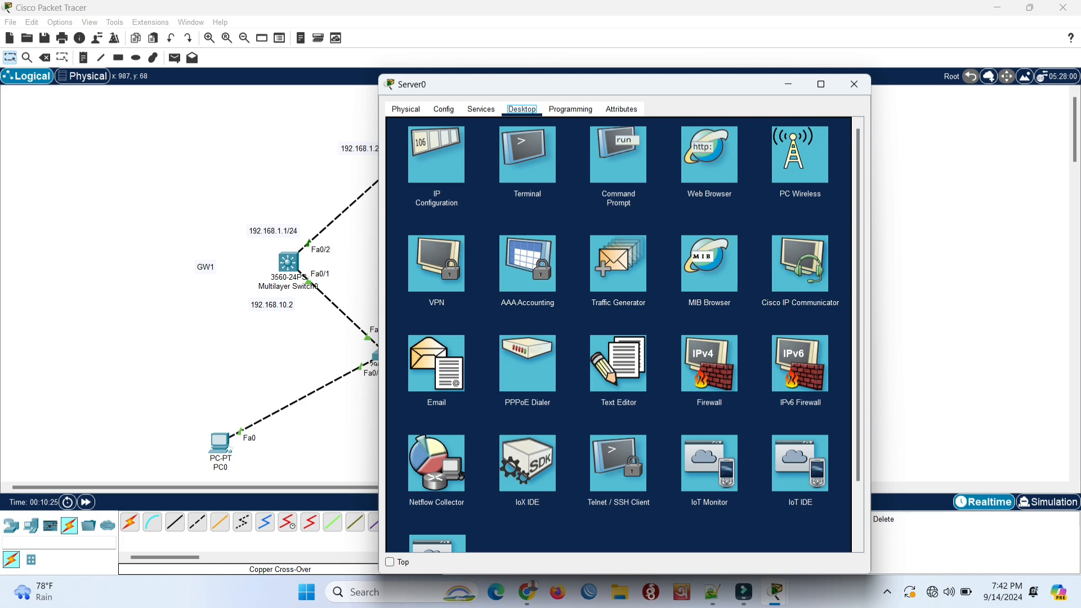
pyautogui.click(436, 154)
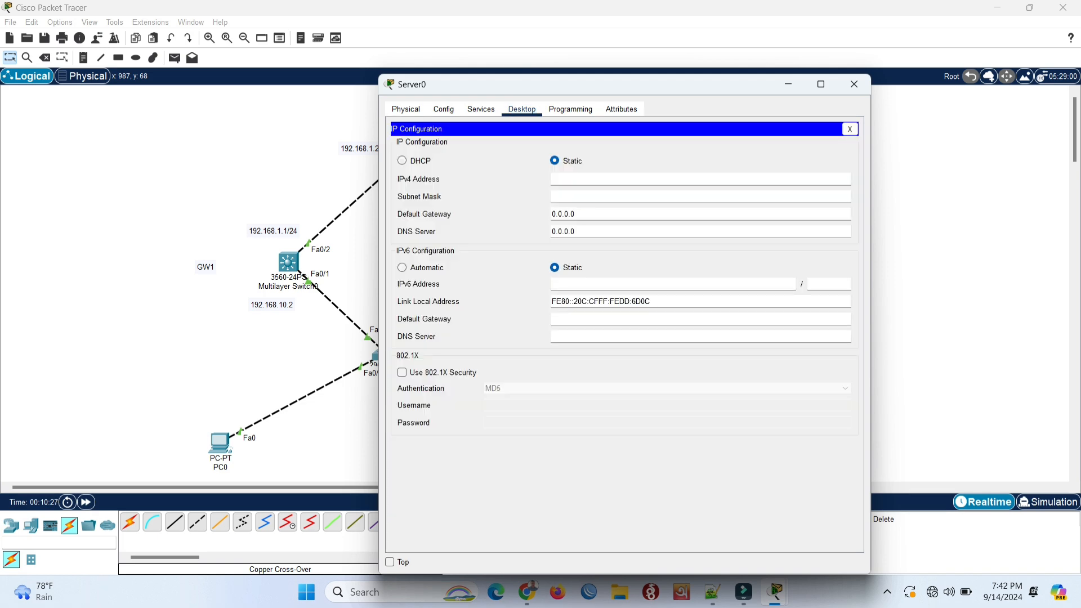
pyautogui.write('8.8.8.8')
pyautogui.press('Tab')
pyautogui.press('Tab')
pyautogui.write('8')
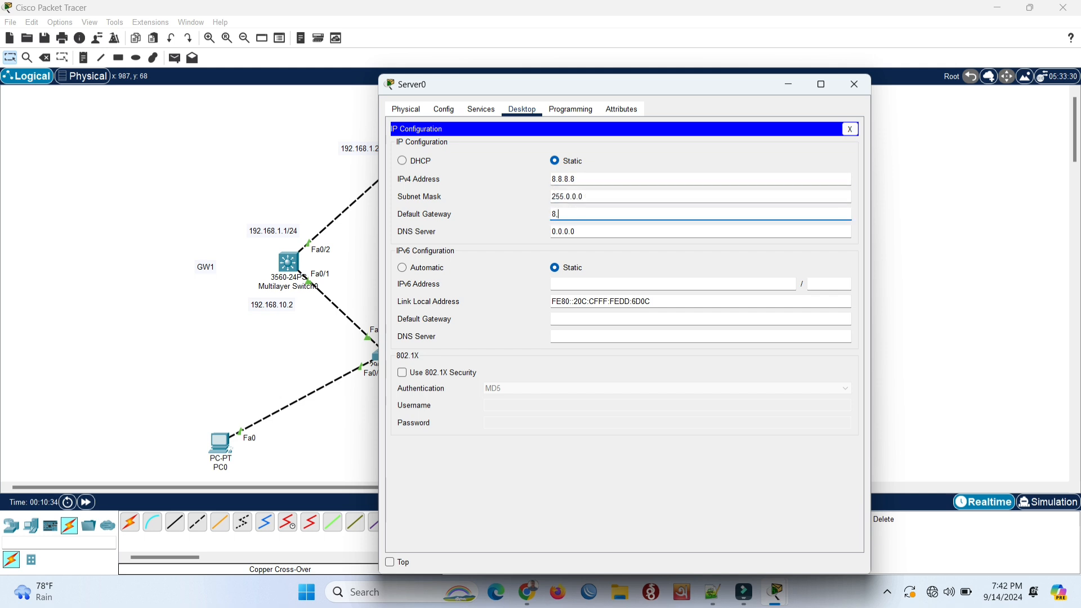
pyautogui.write('.8.8.1')
pyautogui.click(211, 198)
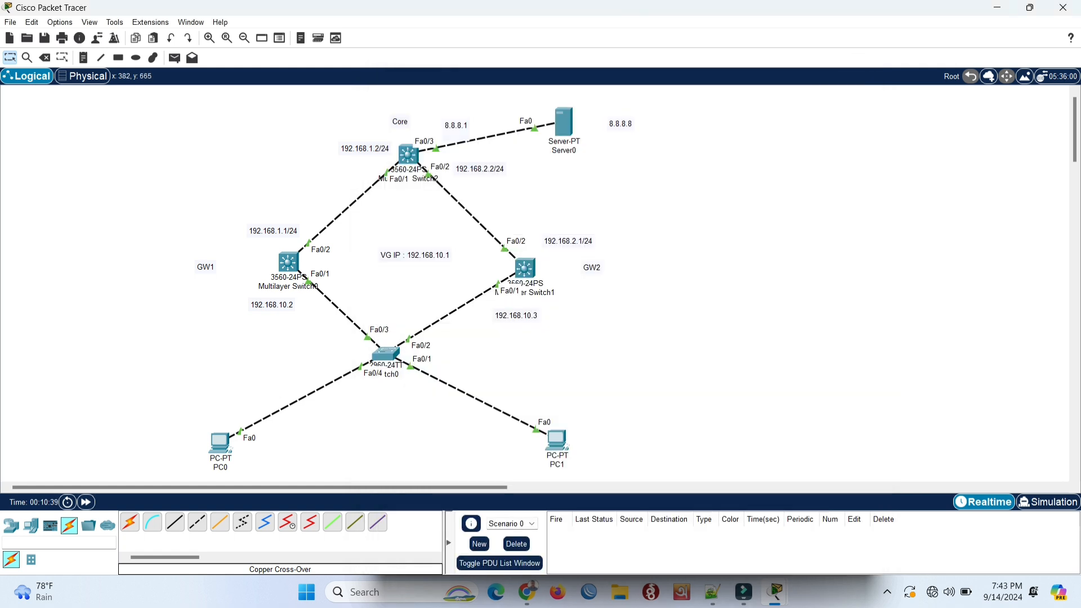
# Step: Set PC0's static IPv4 address to 192.168.10.10 with subnet mask 255.255.255.0 and default gateway 192.168.10.2
pyautogui.click(220, 442)
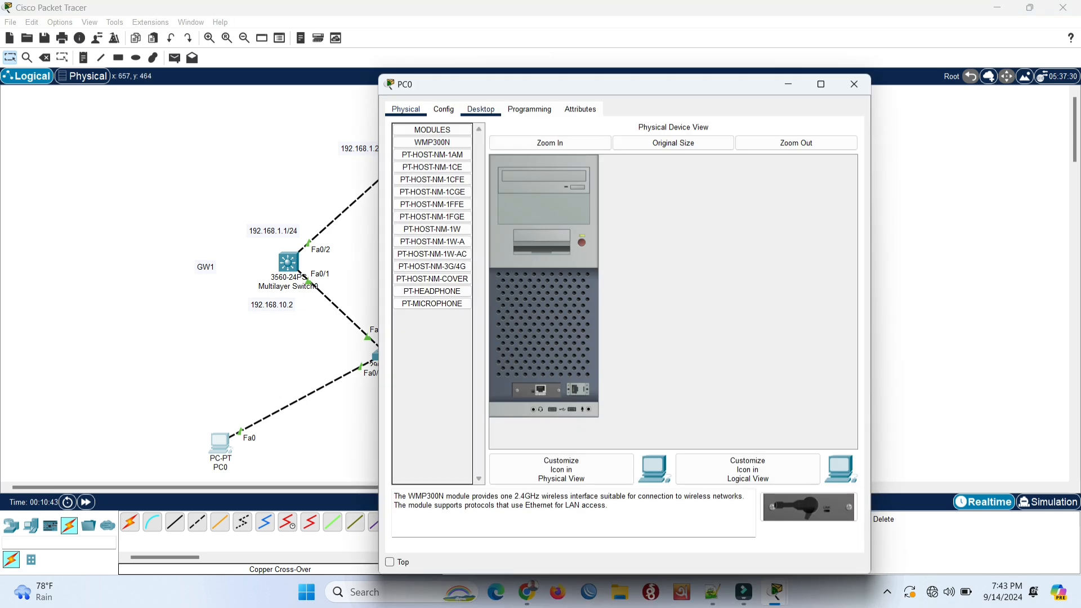
pyautogui.click(480, 108)
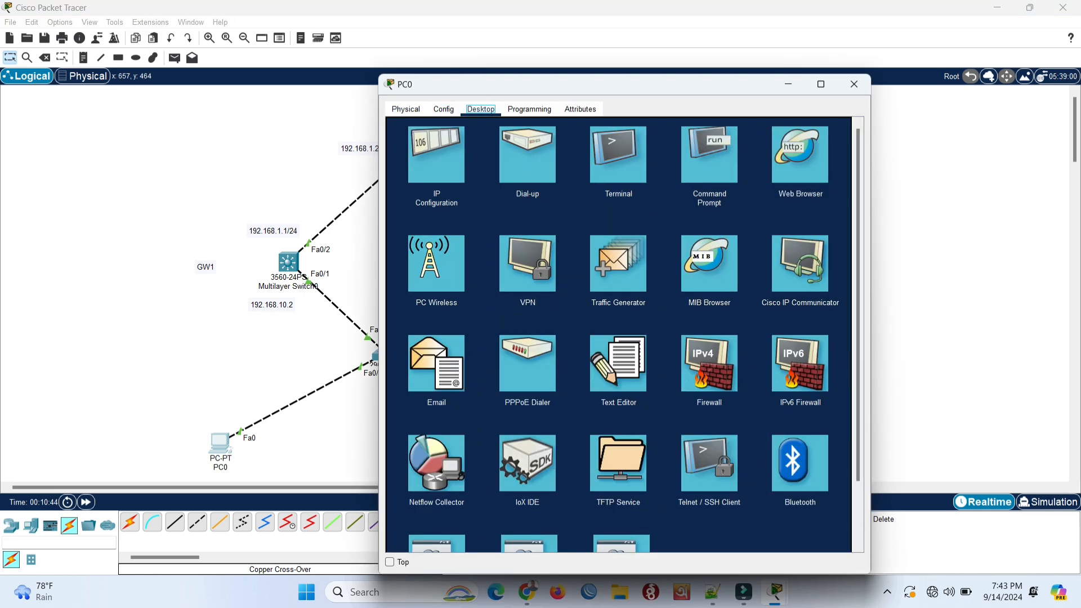
pyautogui.click(436, 155)
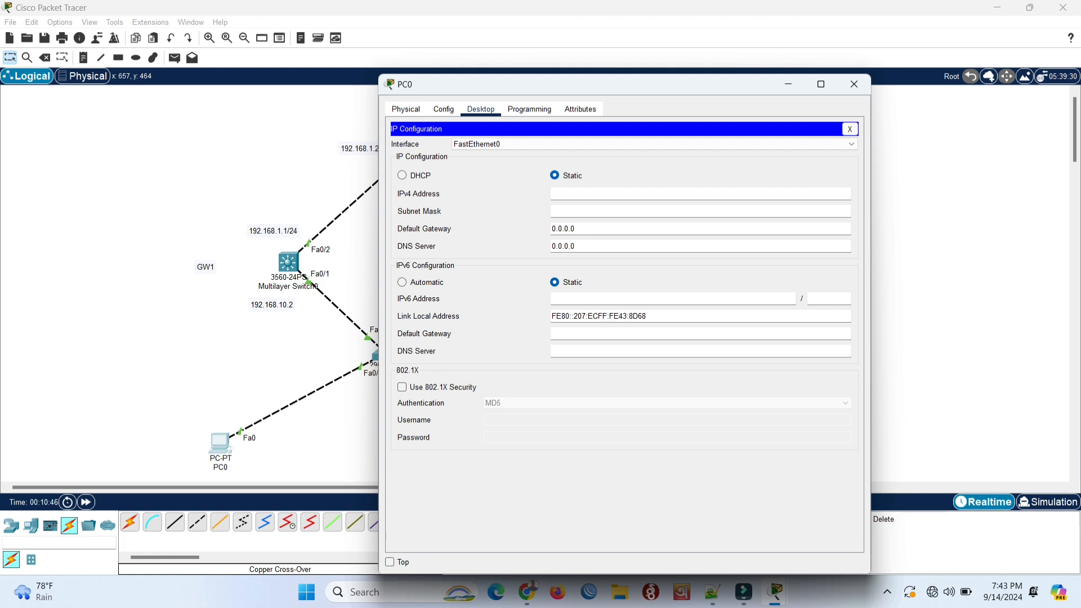
pyautogui.write('192.168.10.10')
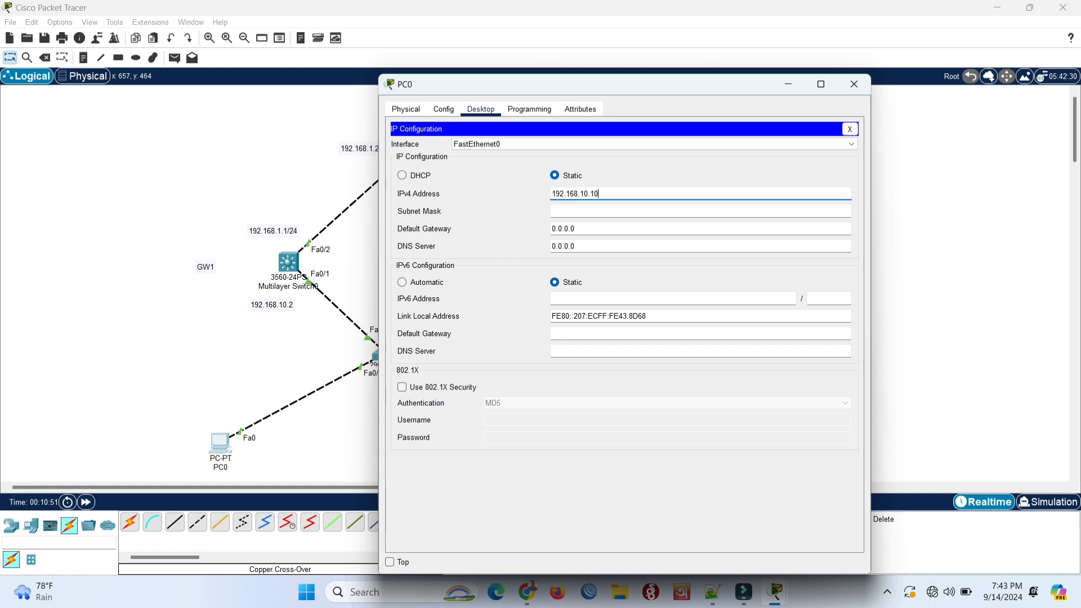
pyautogui.click(592, 211)
pyautogui.press('Tab')
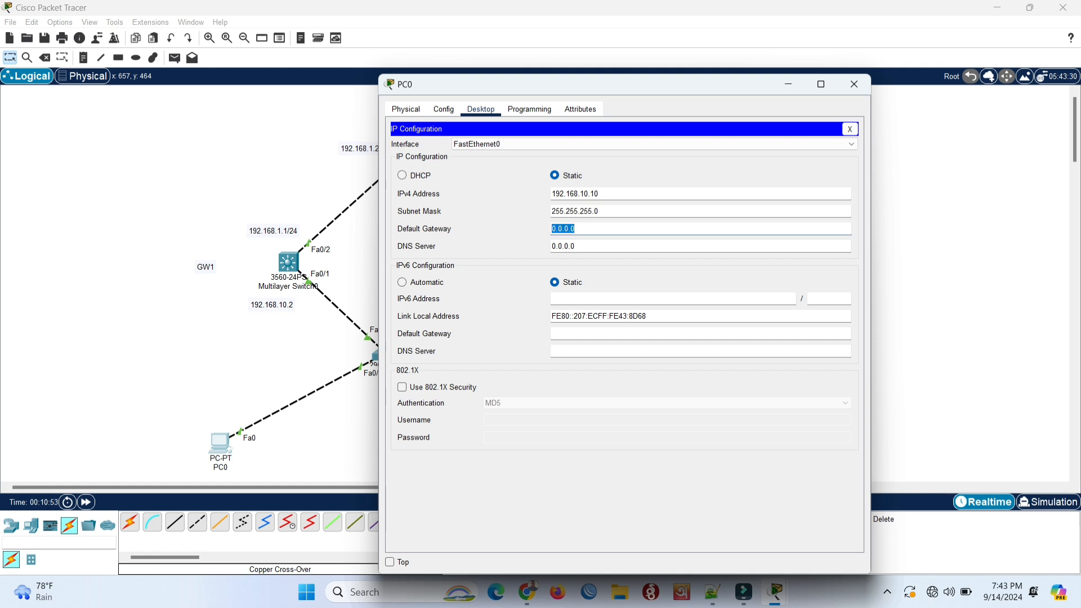
pyautogui.write('192.16')
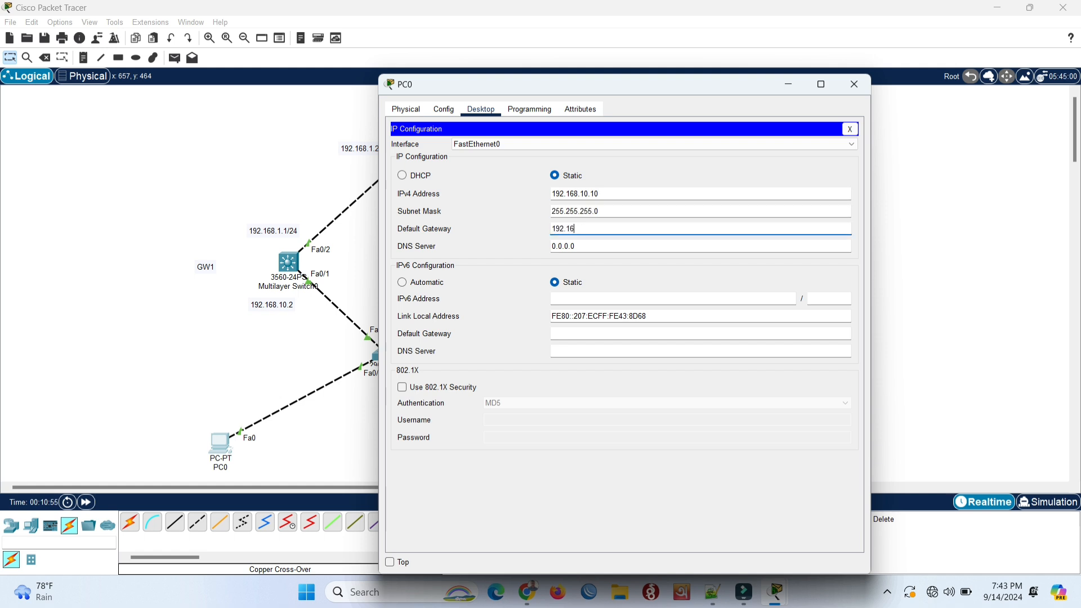
pyautogui.write('8.10.2')
pyautogui.click(338, 346)
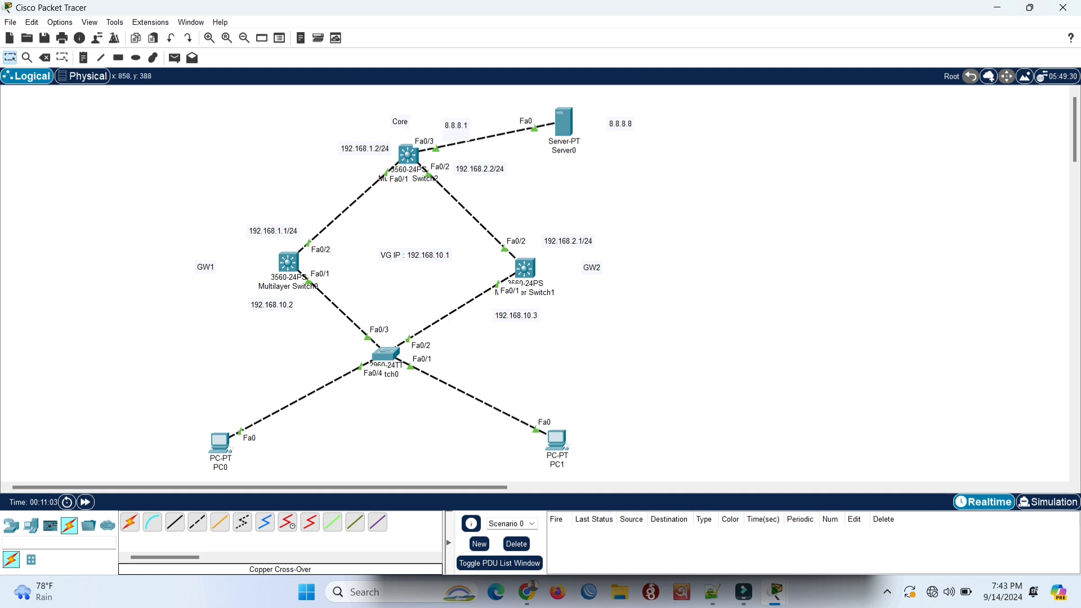
# Step: Set PC1's static IPv4 address to 192.168.10.20 with subnet mask 255.255.255.0 and default gateway 192.168.10.3
pyautogui.click(556, 437)
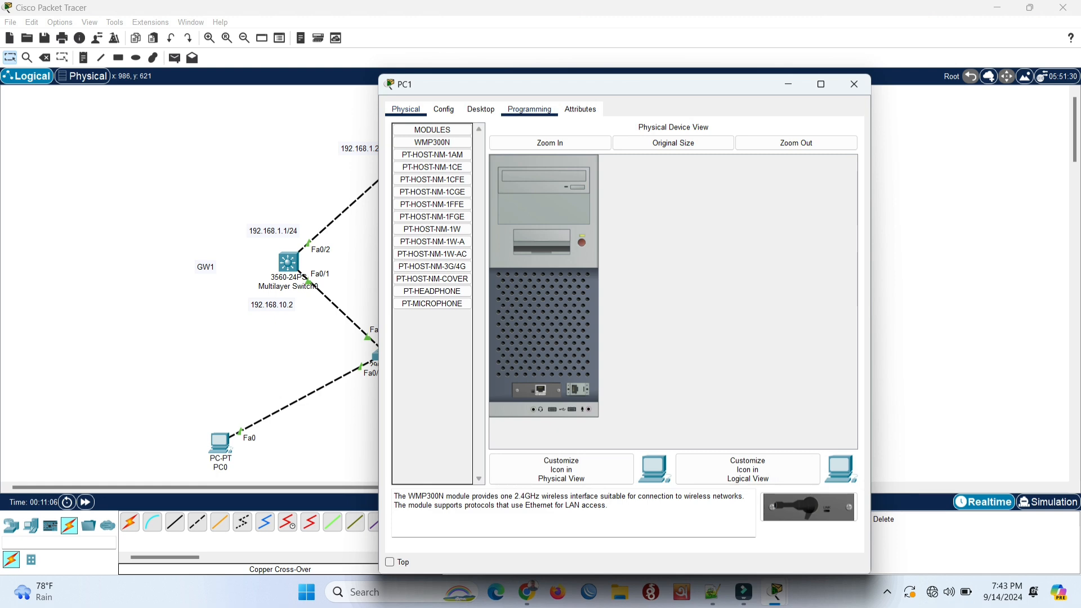
pyautogui.click(480, 109)
pyautogui.click(437, 155)
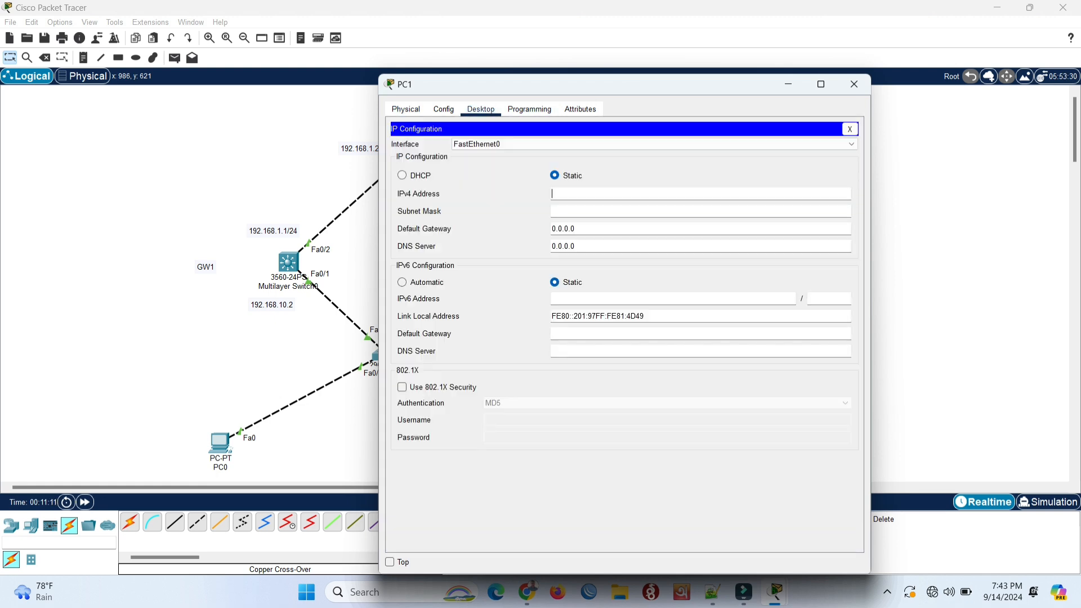
pyautogui.write('192.168.10.20')
pyautogui.click(574, 211)
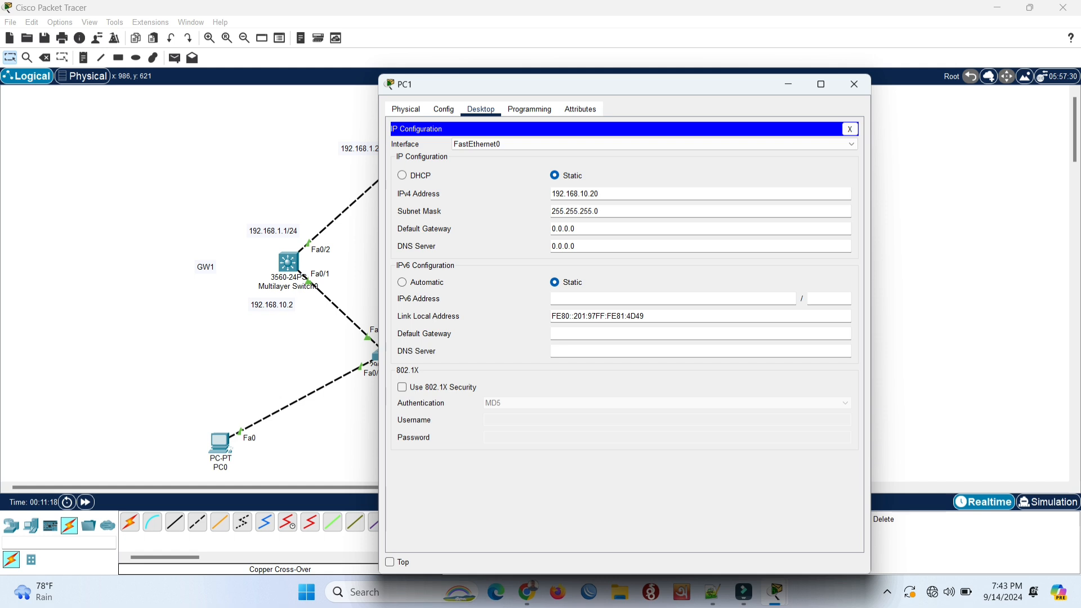
pyautogui.click(575, 228)
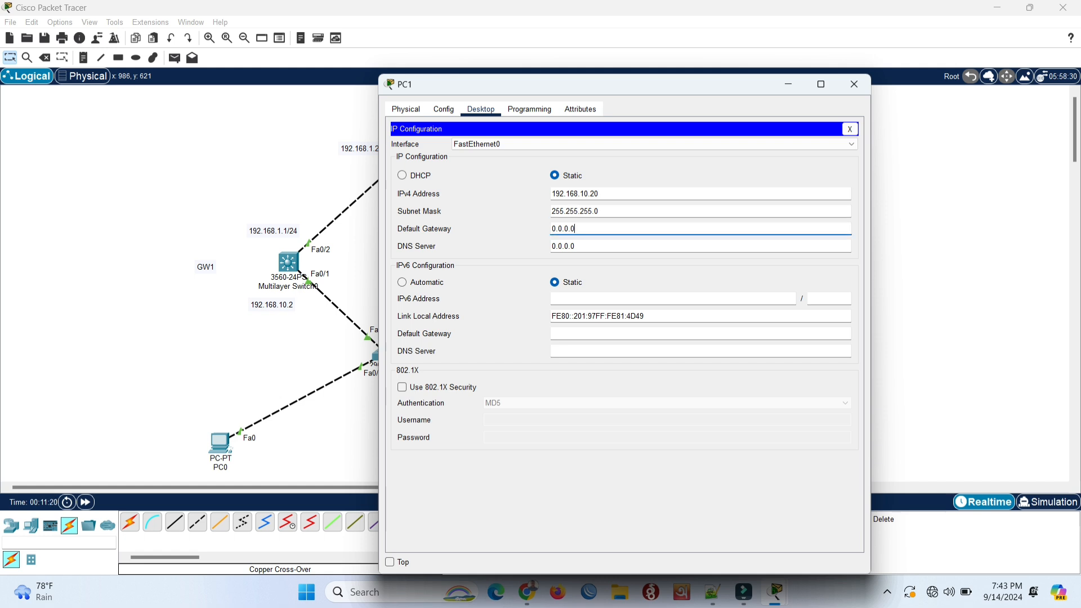
pyautogui.press('BackSpace')
pyautogui.press('BackSpace')
pyautogui.press('BackSpace')
pyautogui.press('BackSpace')
pyautogui.press('BackSpace')
pyautogui.press('BackSpace')
pyautogui.press('BackSpace')
pyautogui.write('192.168.10.3')
pyautogui.click(236, 192)
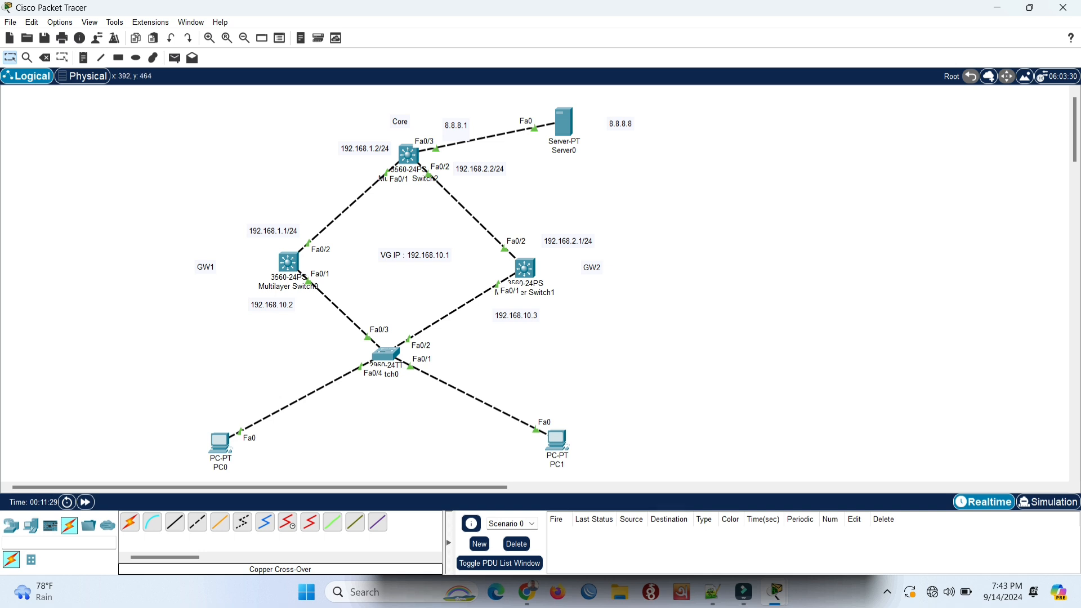
# Step: Ping the server at 8.8.8.8 from PC0's command prompt and check the replies
pyautogui.click(219, 444)
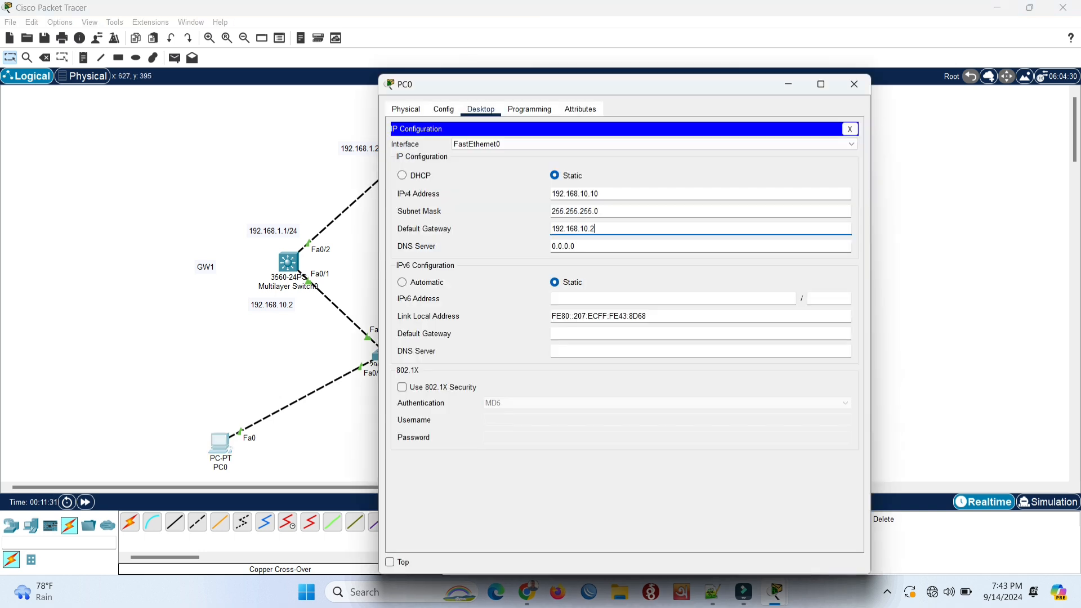
pyautogui.click(849, 129)
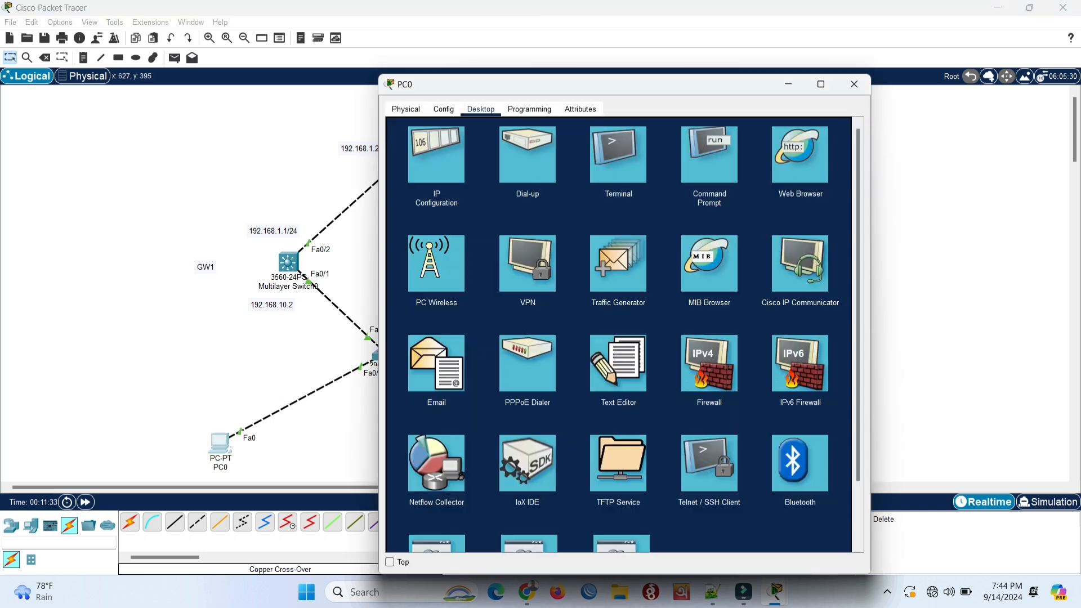
pyautogui.click(710, 155)
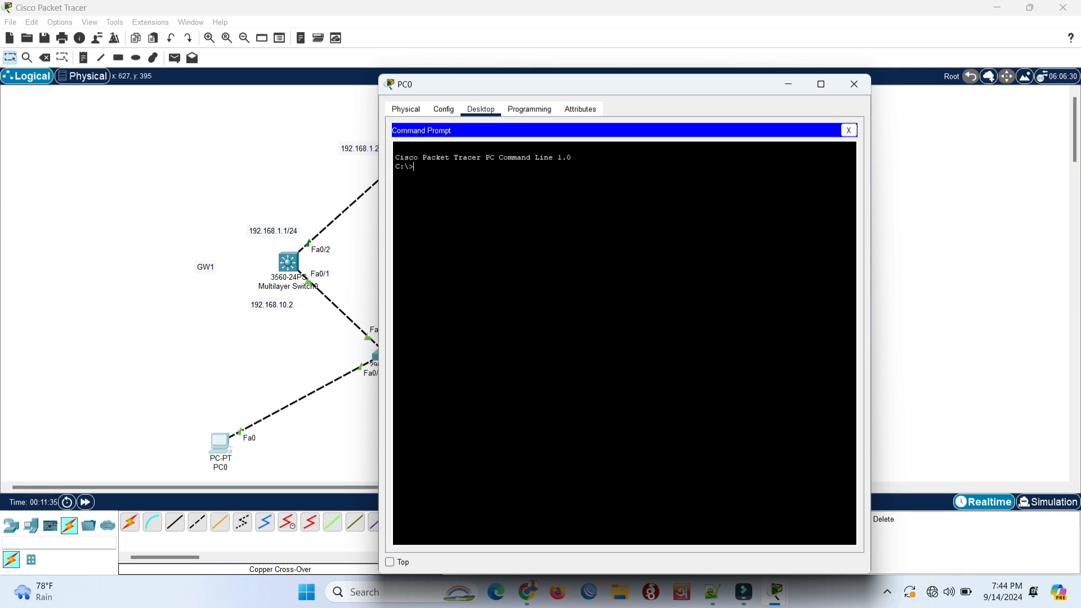
pyautogui.write('ping 8.8.8.8')
pyautogui.press('Return')
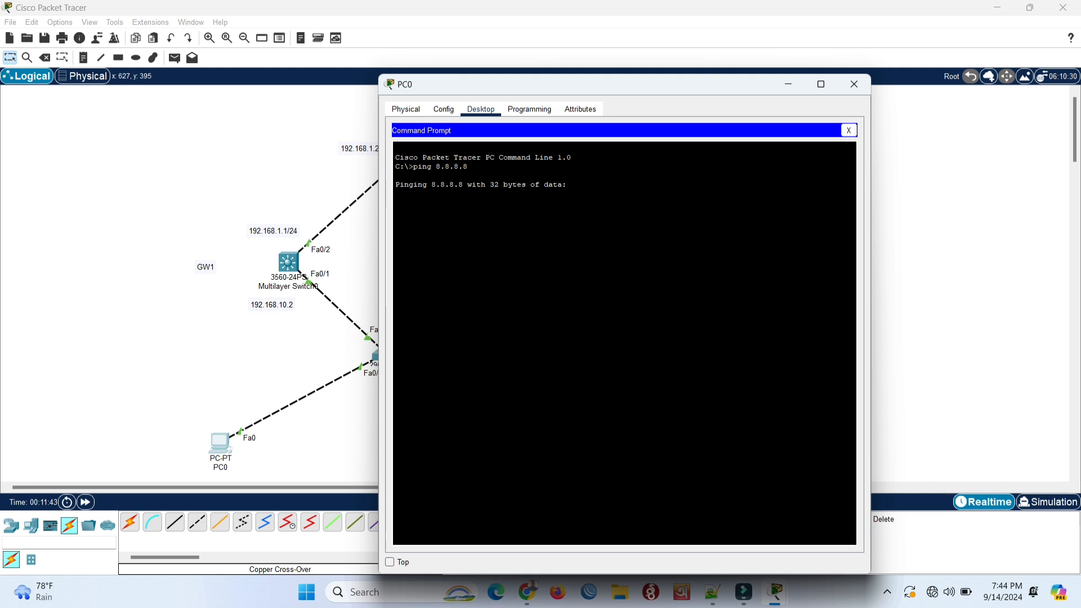
pyautogui.moveTo(617, 91); pyautogui.dragTo(601, 91)
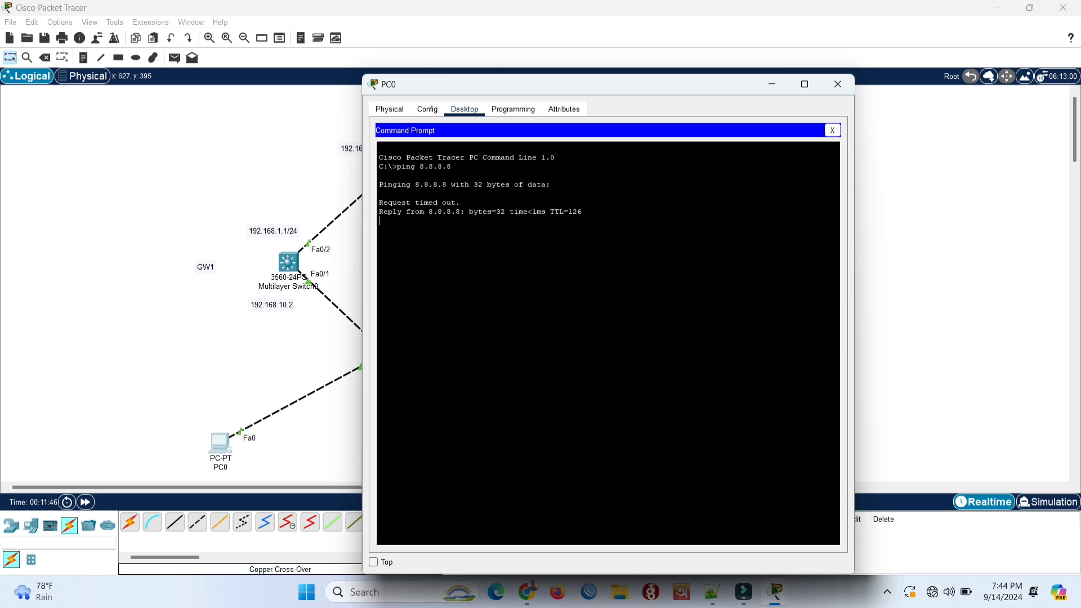
pyautogui.moveTo(583, 213); pyautogui.dragTo(377, 212)
pyautogui.click(215, 205)
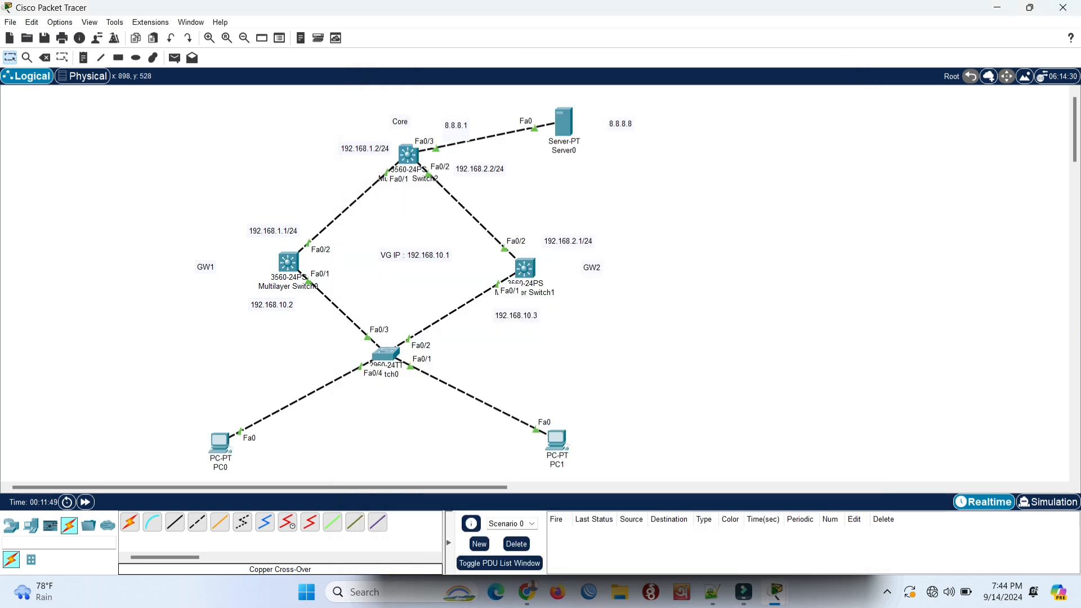
# Step: Ping the server at 8.8.8.8 from PC1's command prompt
pyautogui.click(556, 440)
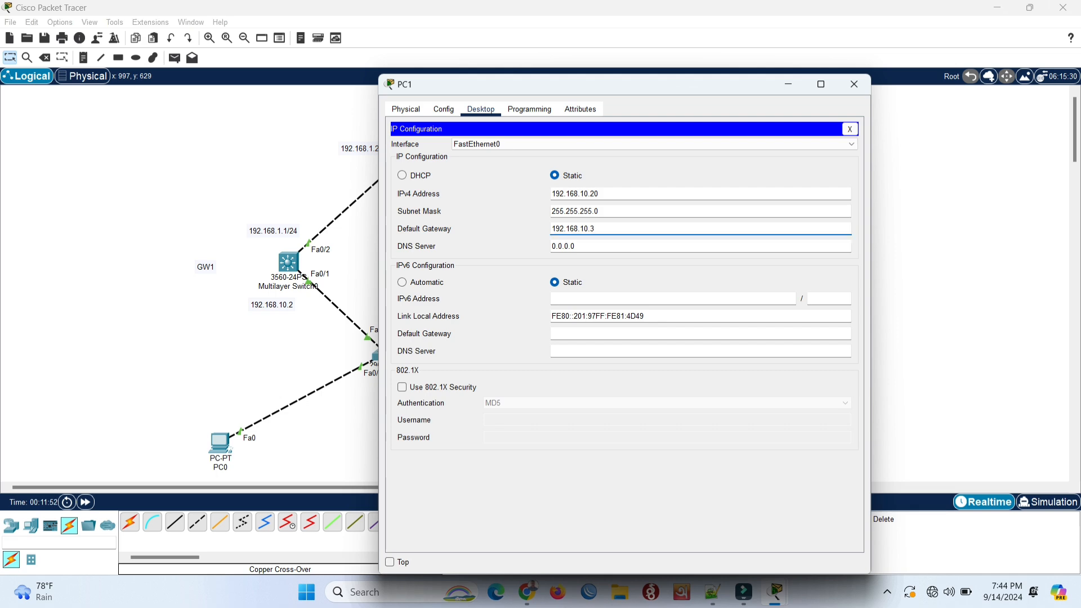
pyautogui.click(850, 129)
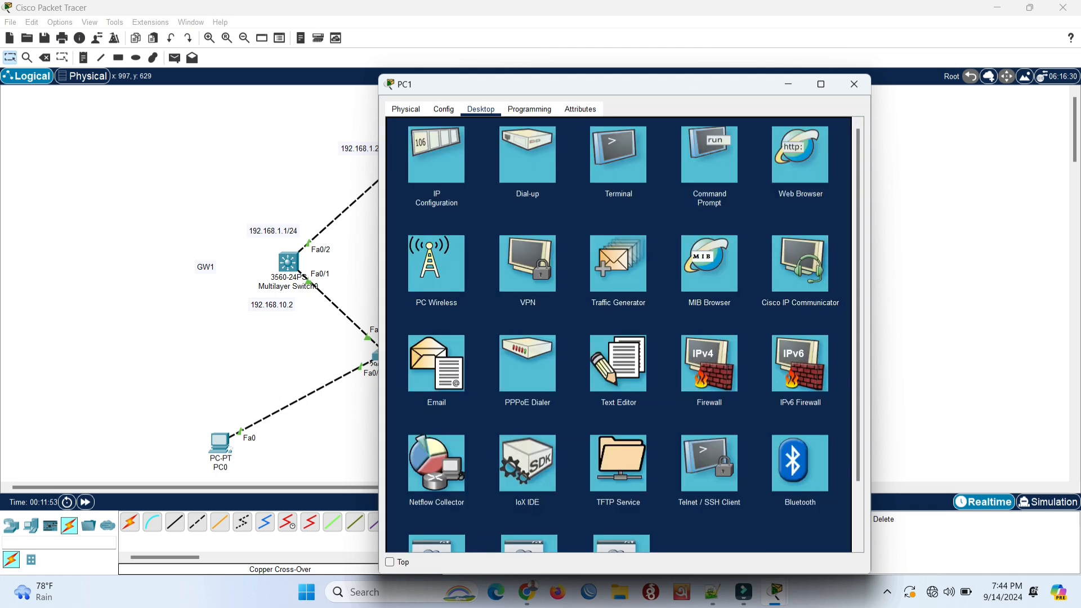
pyautogui.click(618, 155)
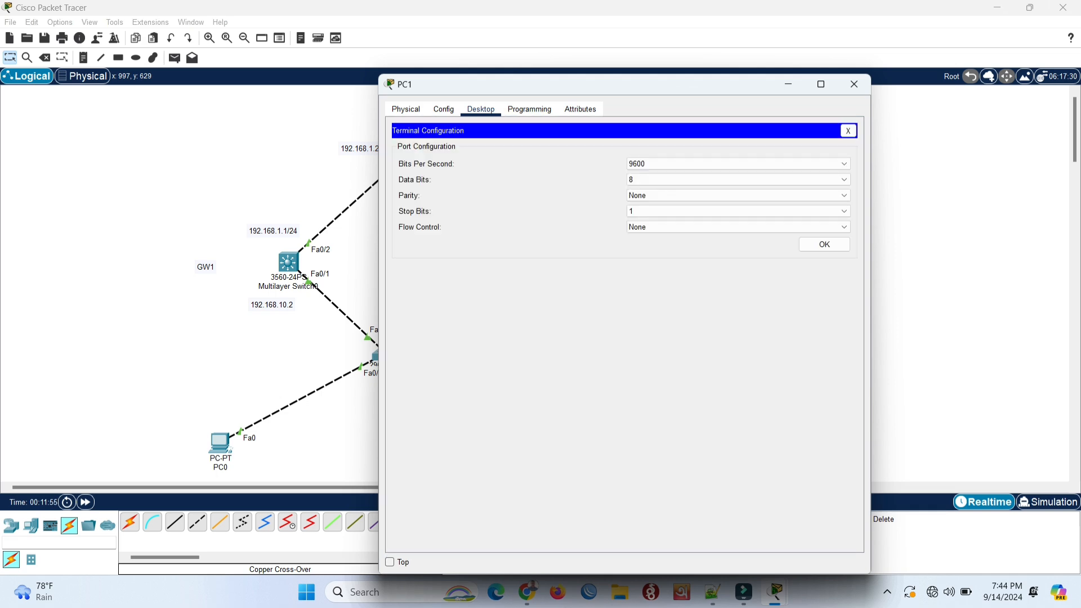
pyautogui.click(848, 131)
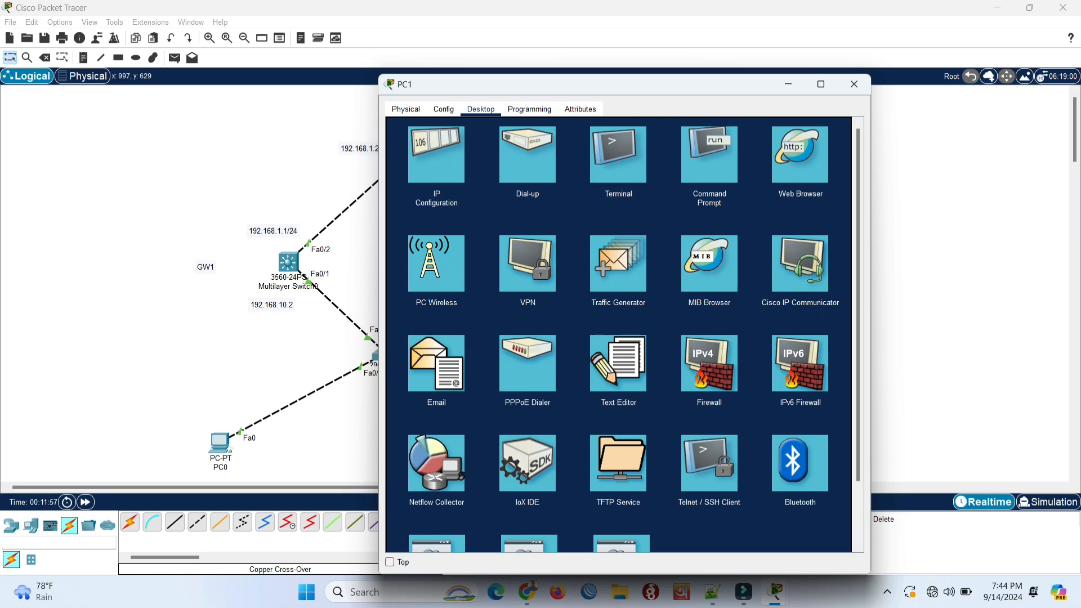
pyautogui.click(710, 155)
pyautogui.write('pi')
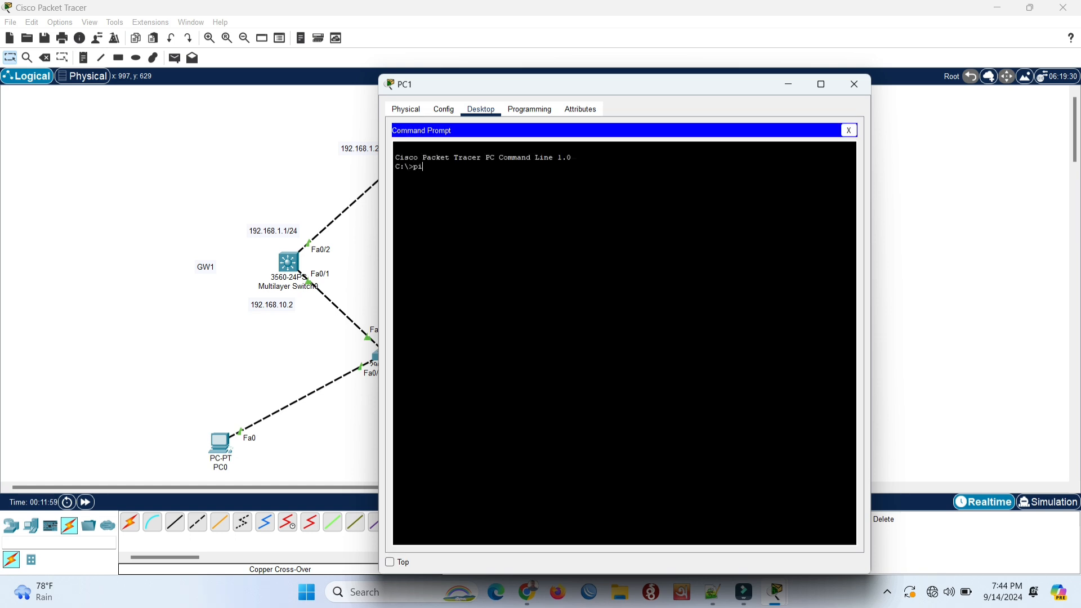
pyautogui.write('ng 8.8.8.8')
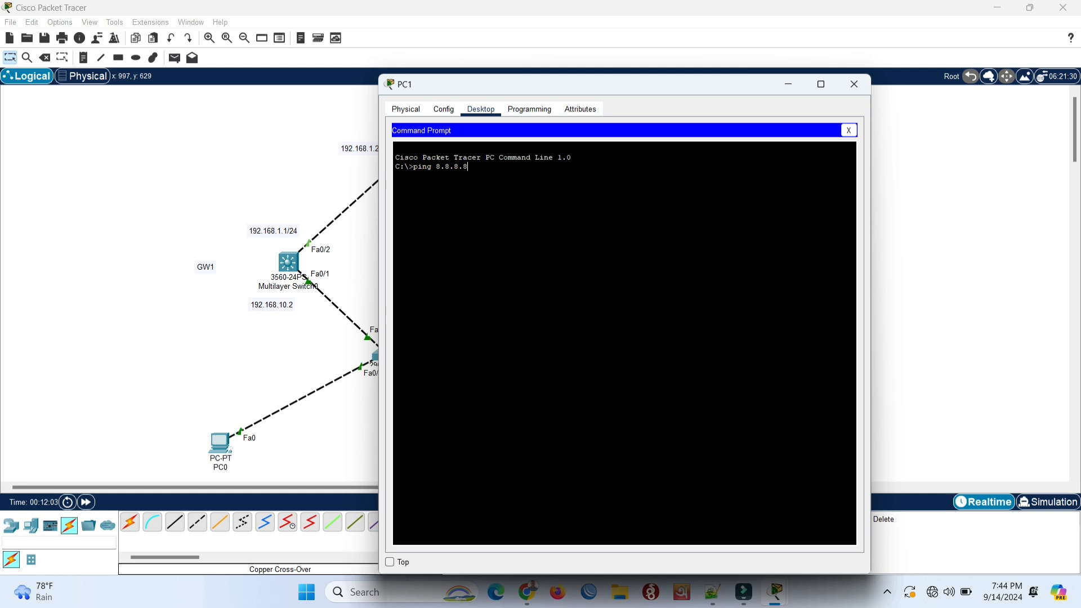
pyautogui.press('Return')
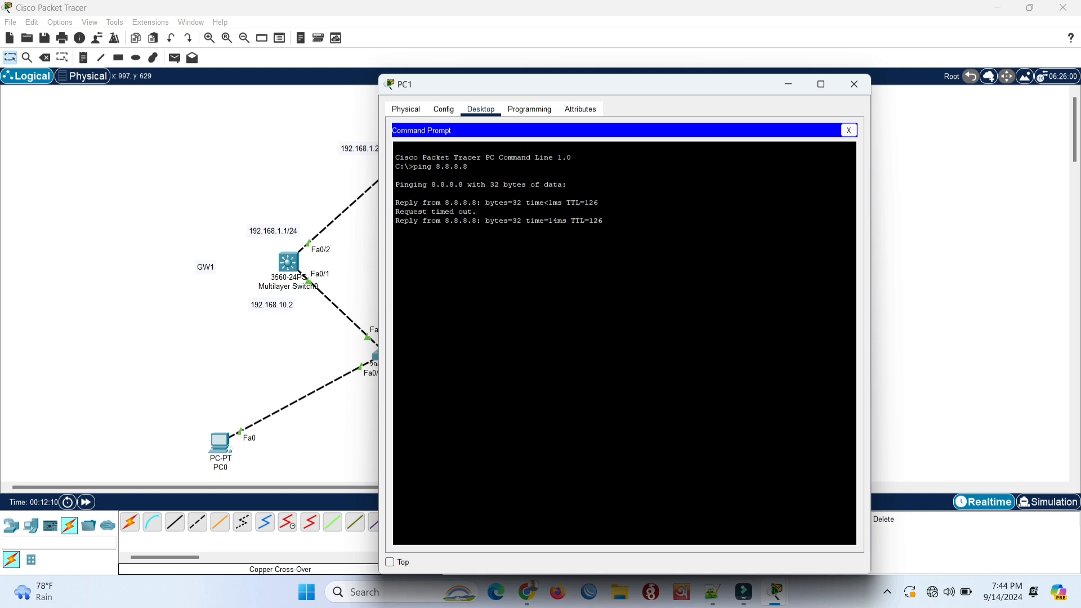
# Step: Run tracert 8.8.8.8 in PC0's command prompt, examine the first hop, and close the PC0 window
pyautogui.click(217, 440)
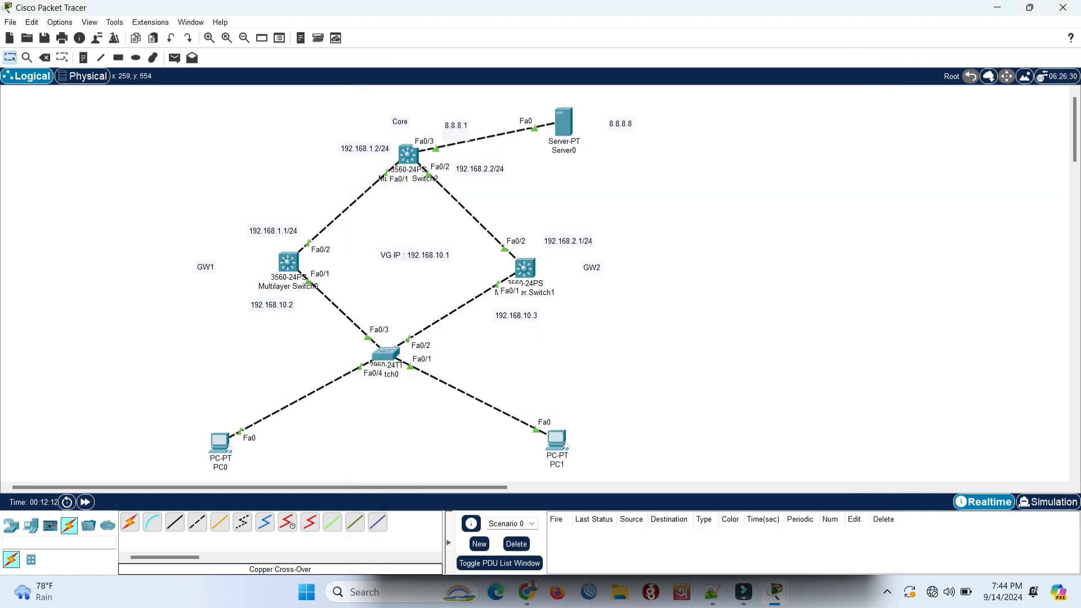
pyautogui.write('t')
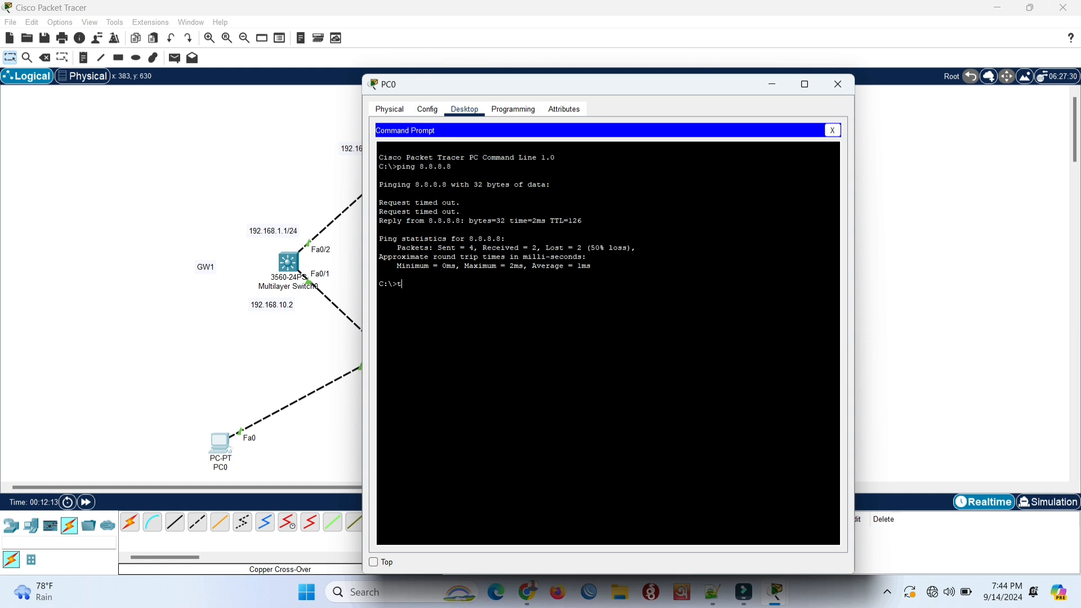
pyautogui.write('racert 8.8.8.8')
pyautogui.press('Return')
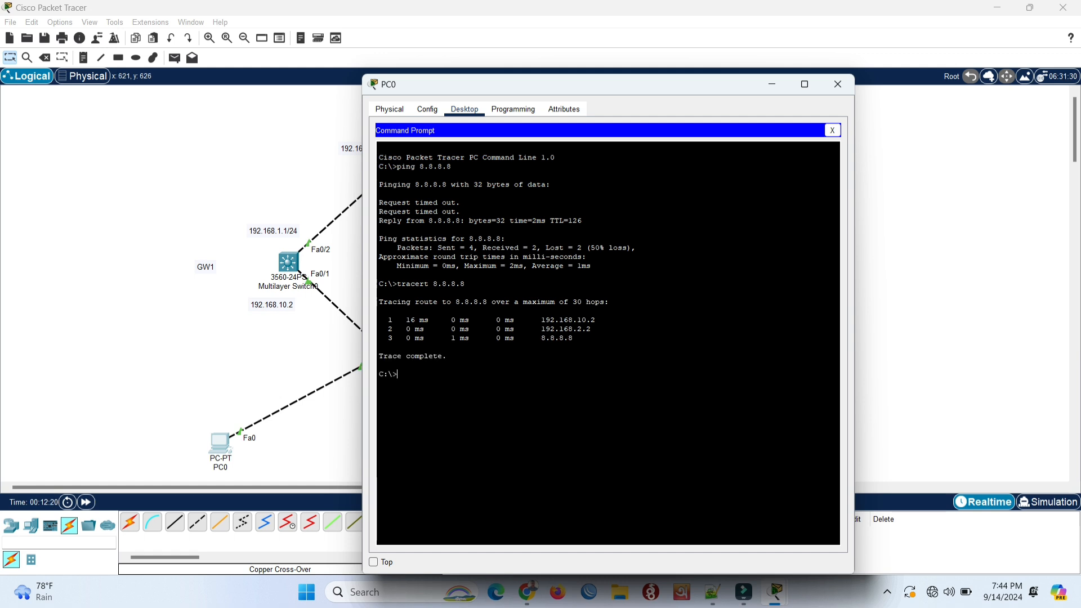
pyautogui.moveTo(537, 329); pyautogui.dragTo(597, 320)
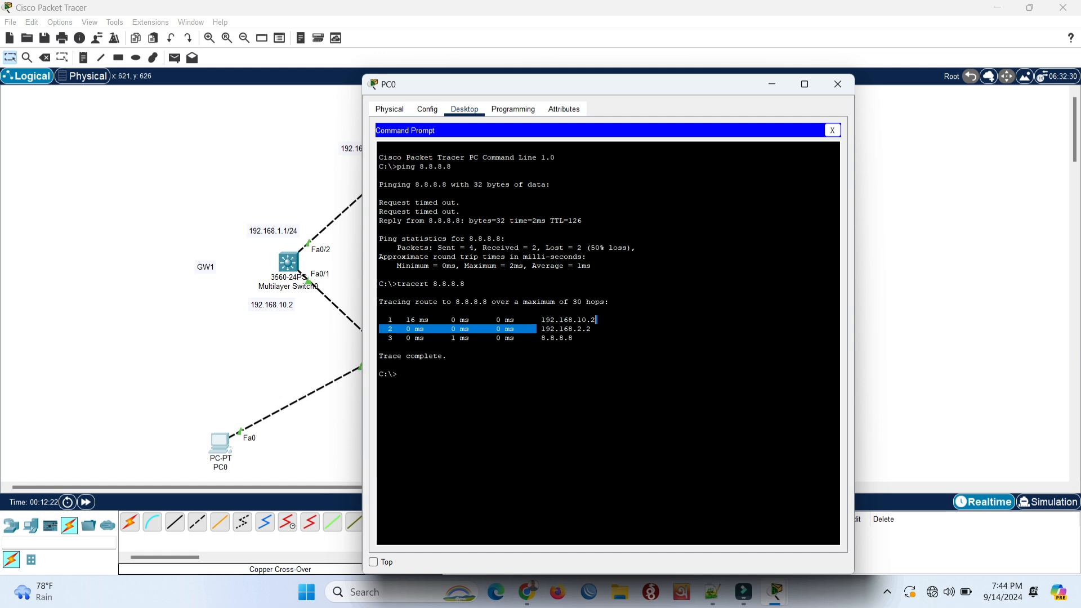
pyautogui.doubleClick(565, 320)
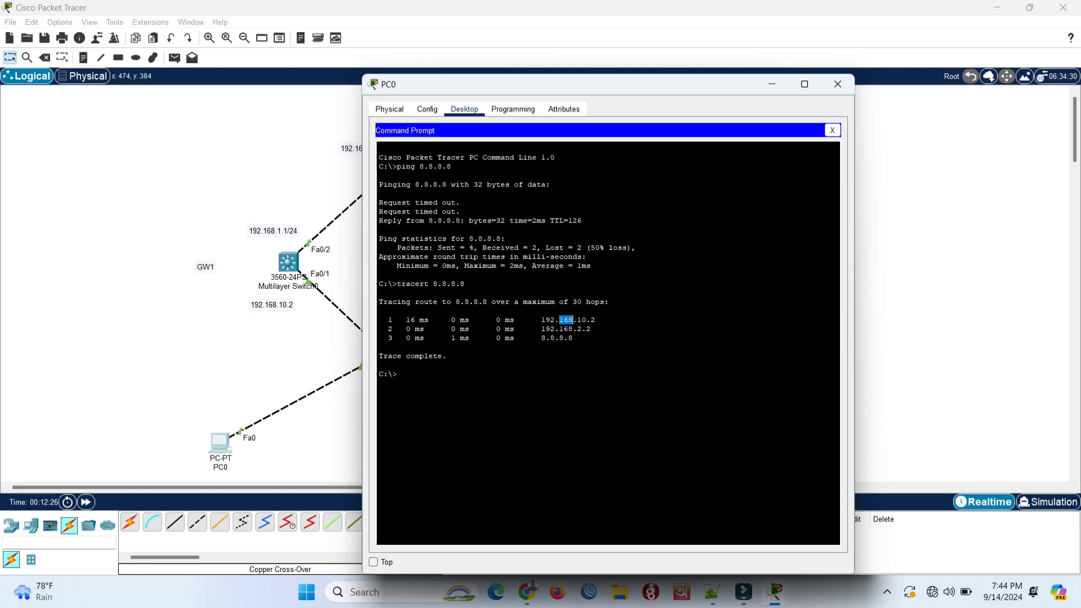
pyautogui.click(379, 311)
pyautogui.click(838, 84)
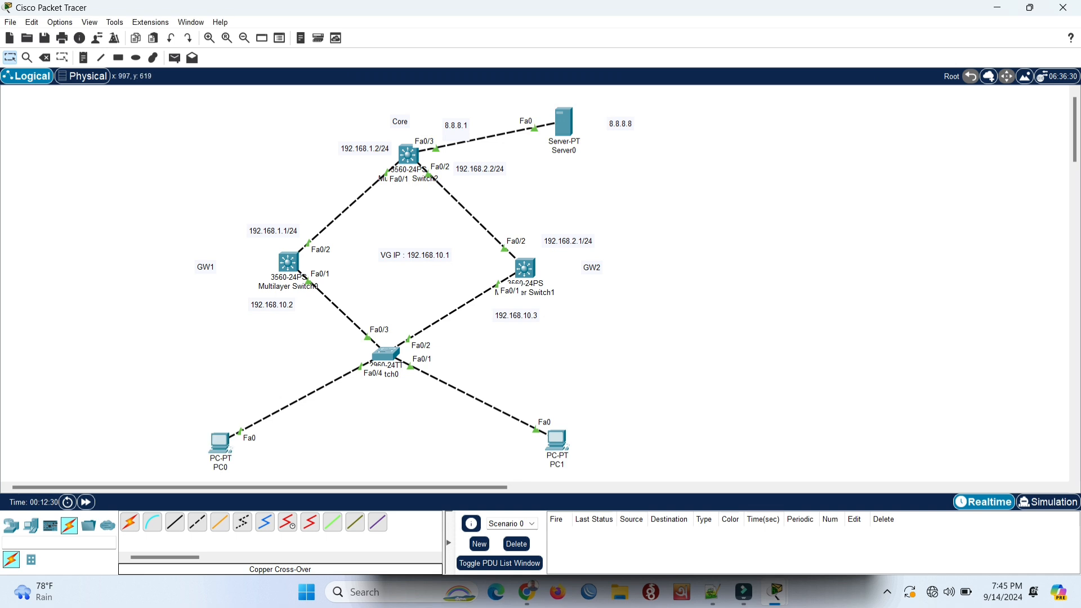
# Step: Run tracert 8.8.8.8 in PC1's command prompt and compare the hops with the topology
pyautogui.click(555, 441)
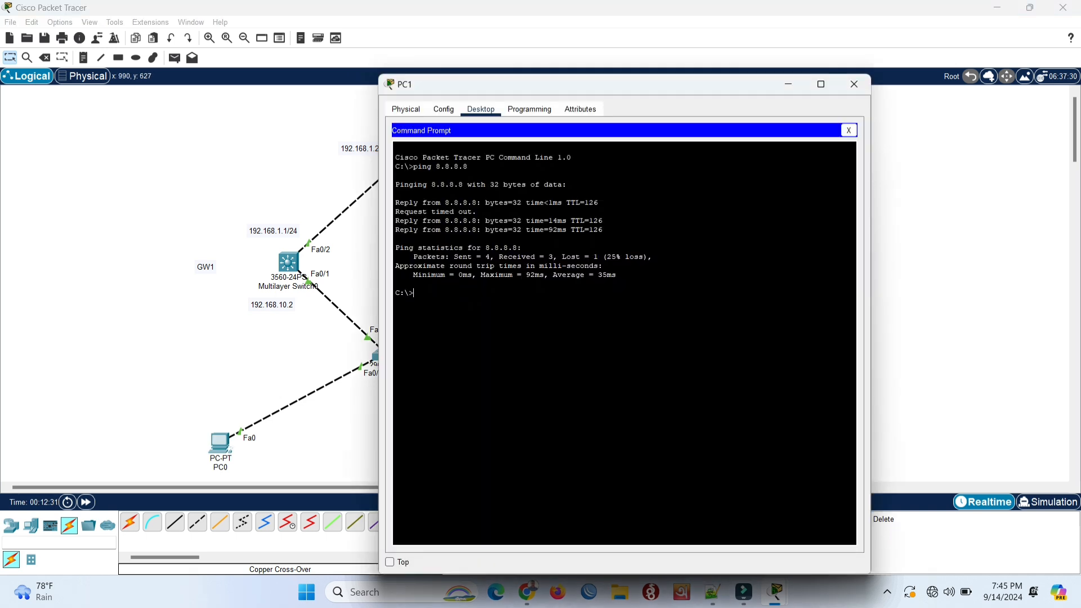
pyautogui.write('tracert 8.8.8.8')
pyautogui.press('Return')
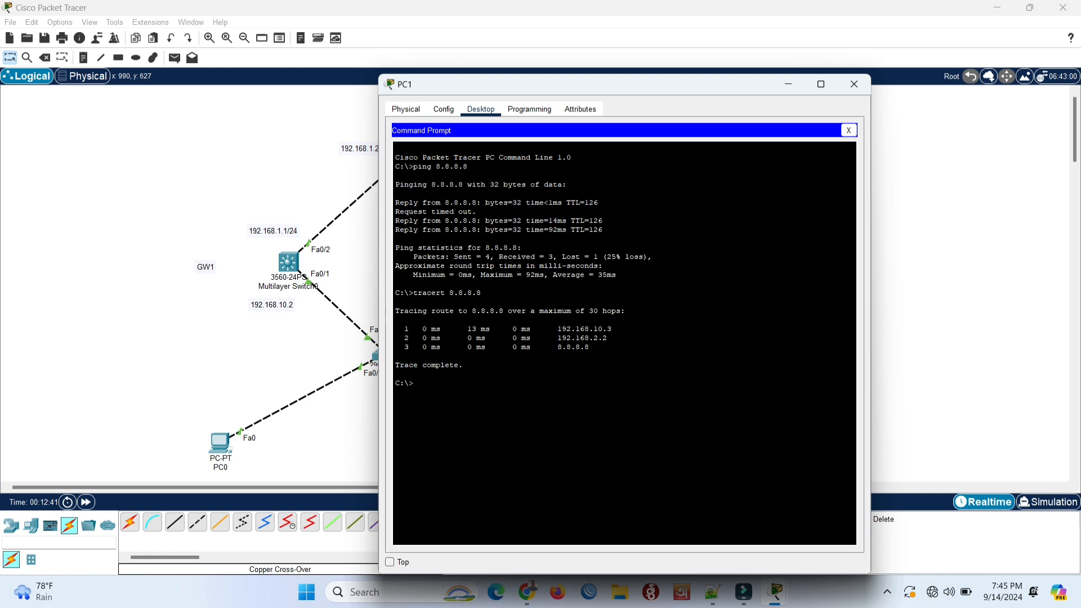
pyautogui.moveTo(557, 329); pyautogui.dragTo(612, 329)
pyautogui.moveTo(582, 89); pyautogui.dragTo(785, 89)
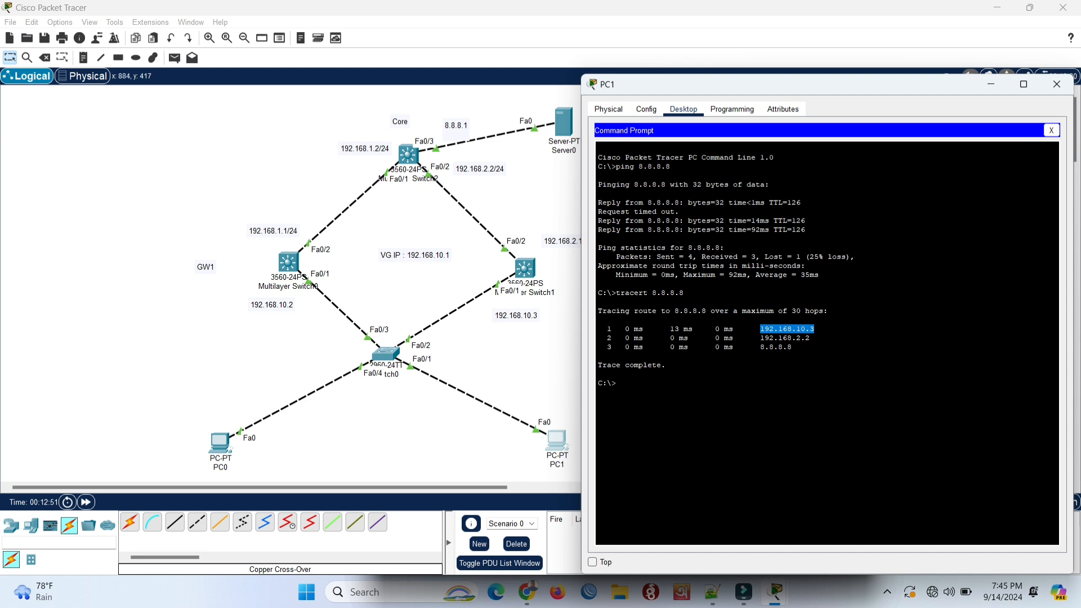
pyautogui.click(761, 338)
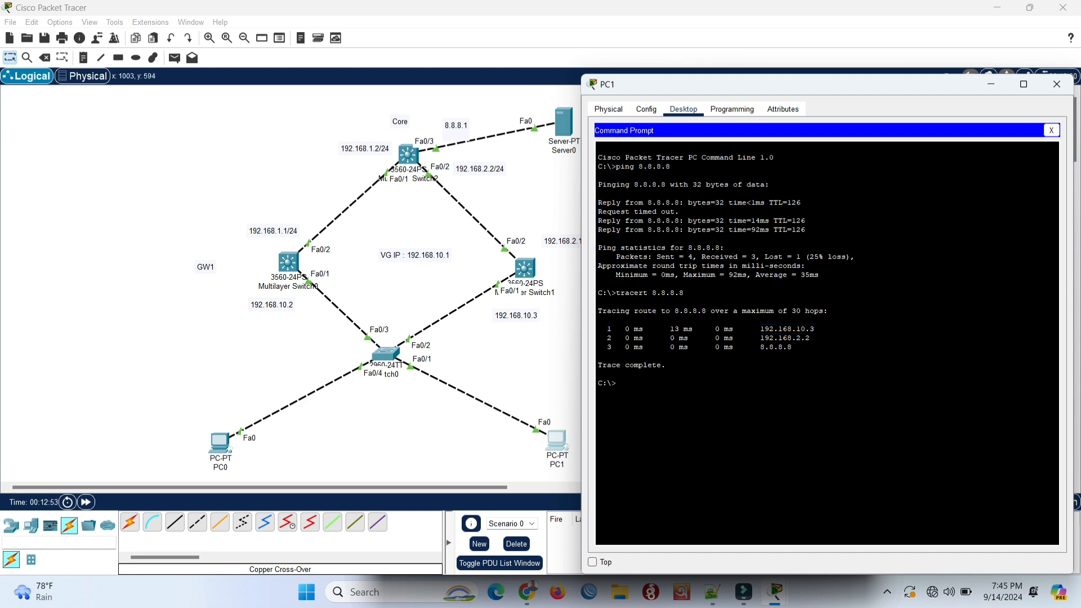
# Step: Delete the cable between Multilayer Switch0's Fa0/1 and the 2960 switch's Fa0/3
pyautogui.click(102, 225)
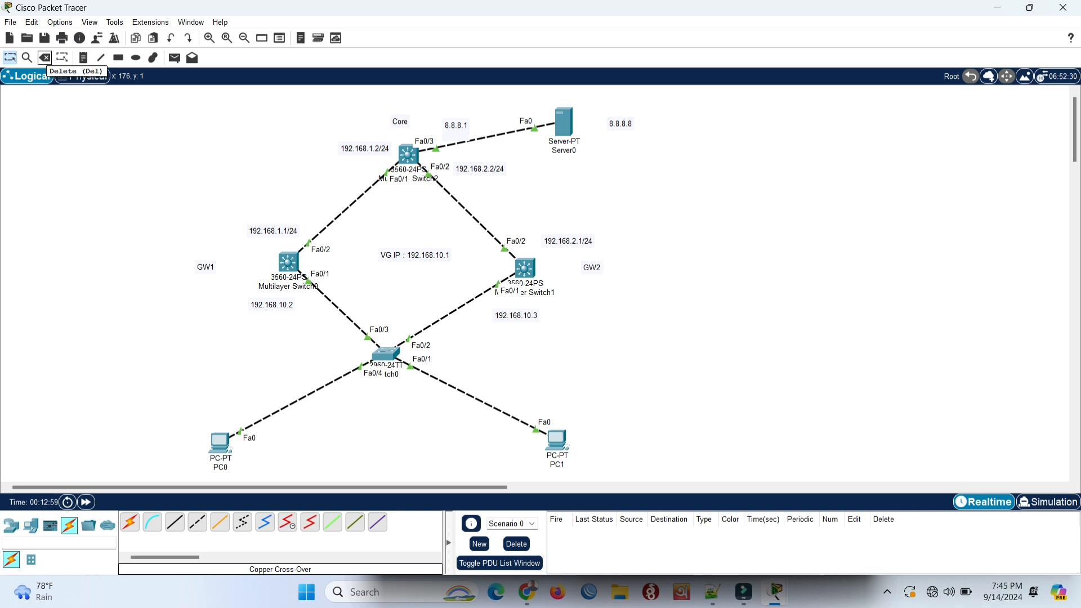
pyautogui.click(45, 57)
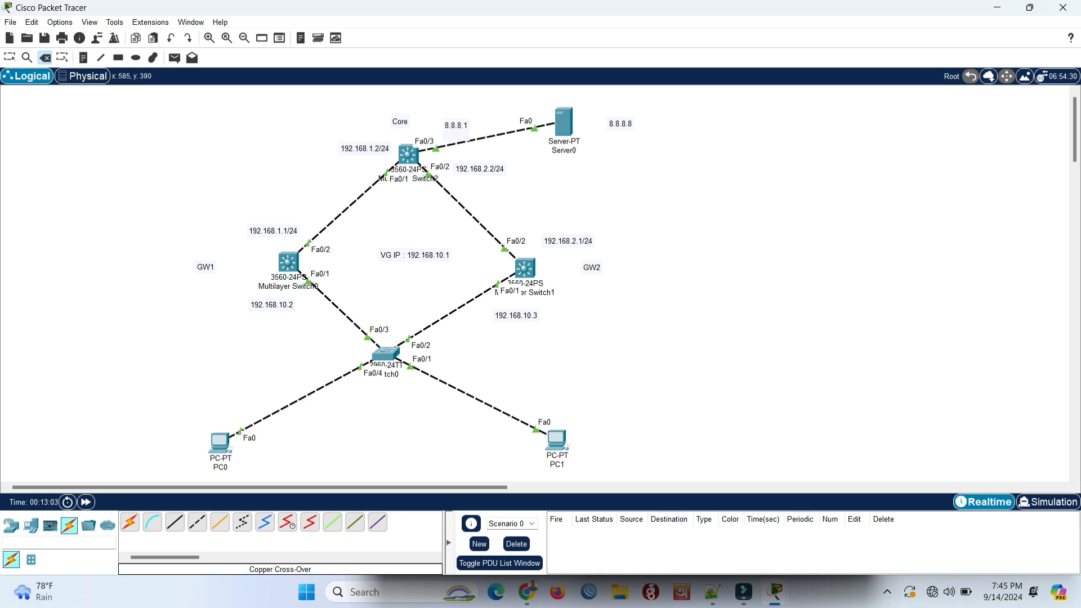
pyautogui.click(338, 309)
pyautogui.press('Escape')
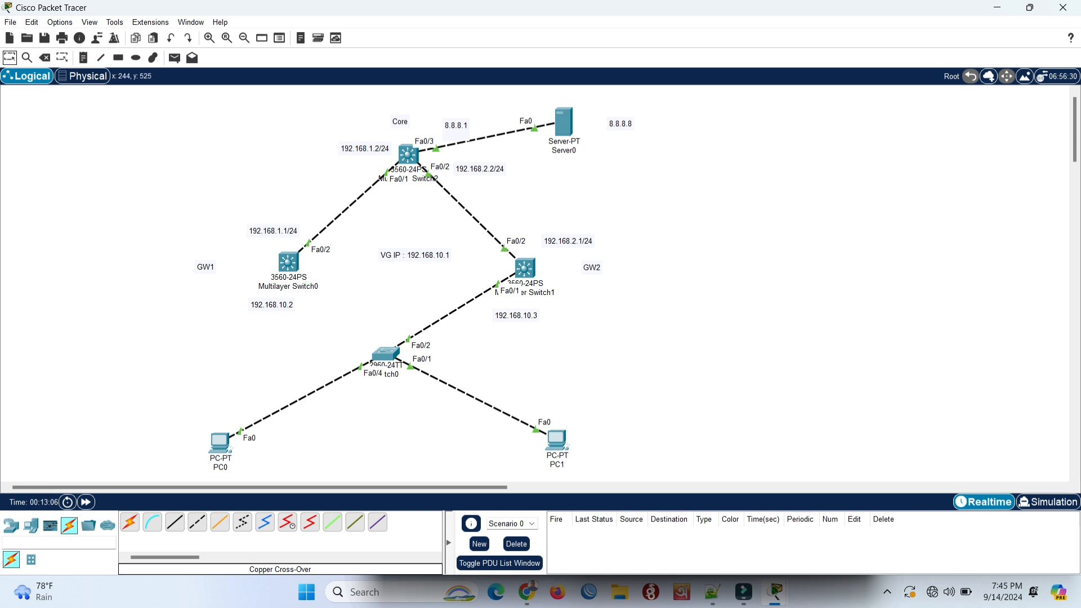
# Step: Rerun tracert 8.8.8.8 in PC0's command prompt with the GW1 link removed and watch the first hop
pyautogui.click(220, 443)
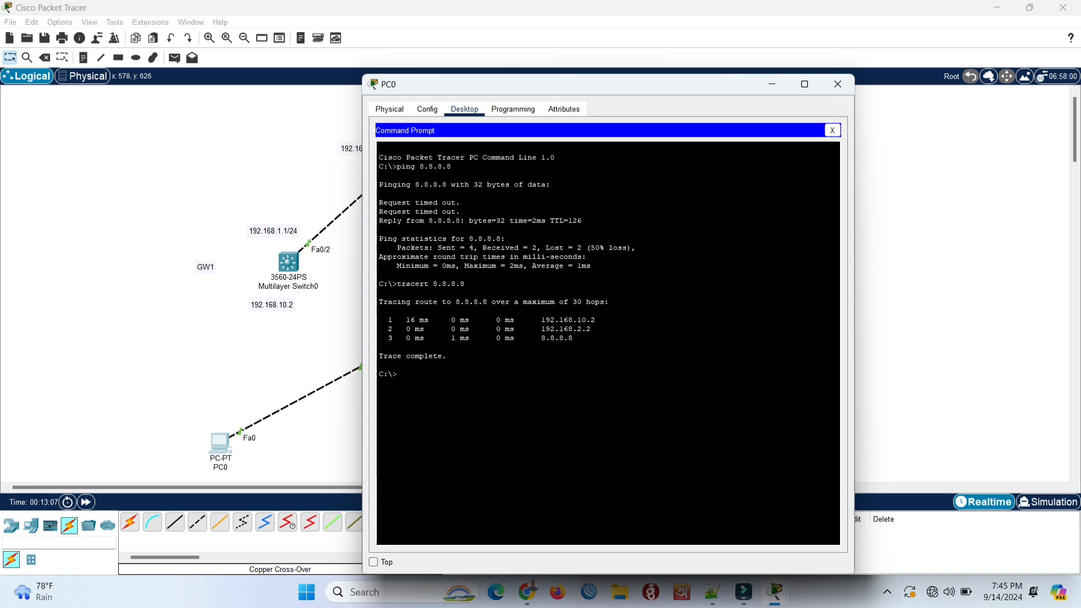
pyautogui.press('Return')
pyautogui.press('Up')
pyautogui.press('Return')
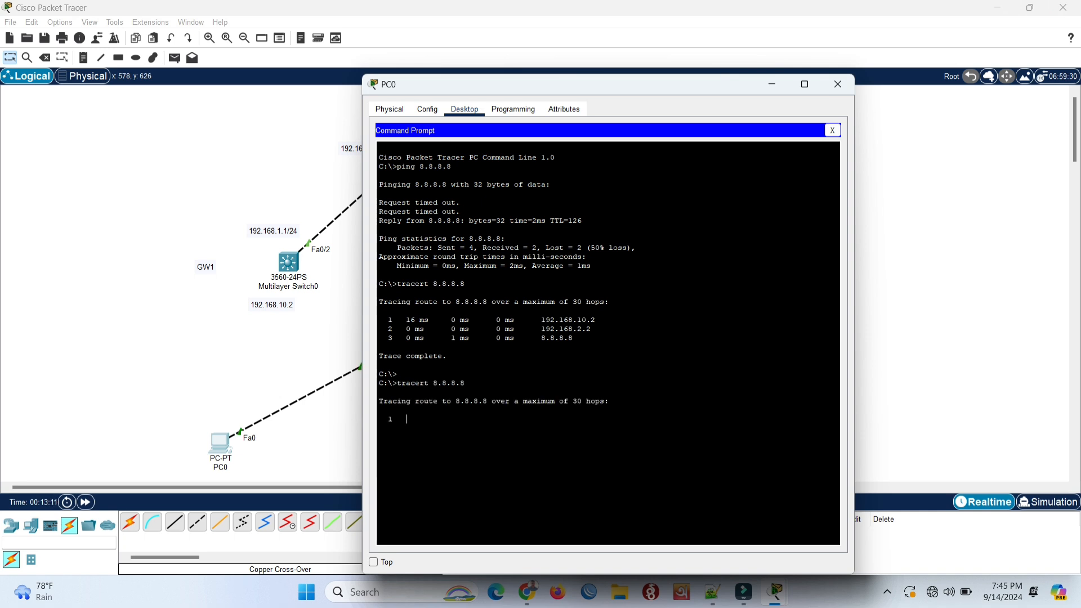
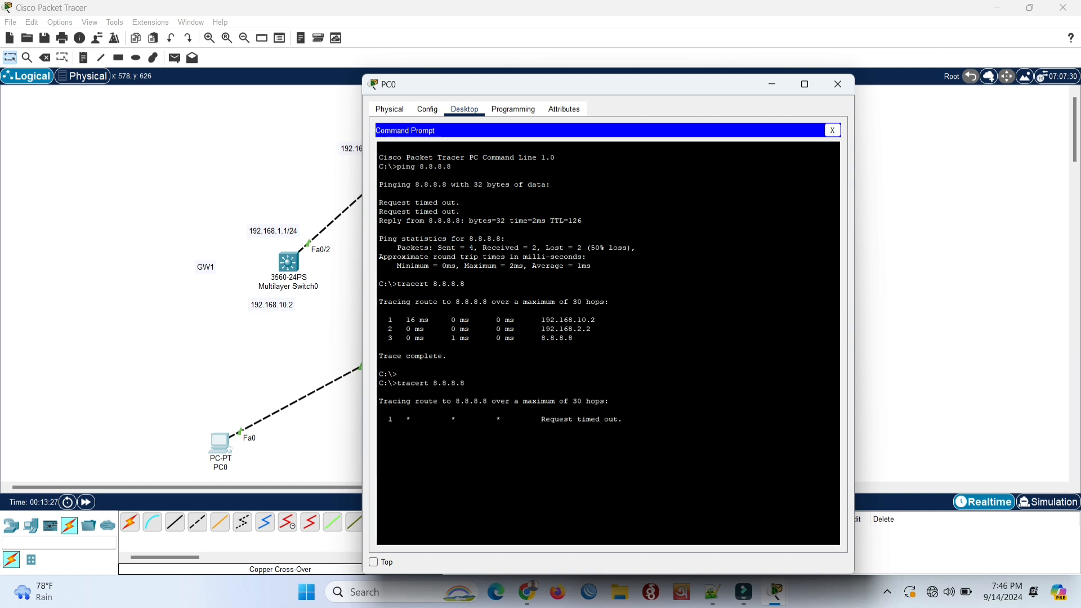
pyautogui.click(173, 321)
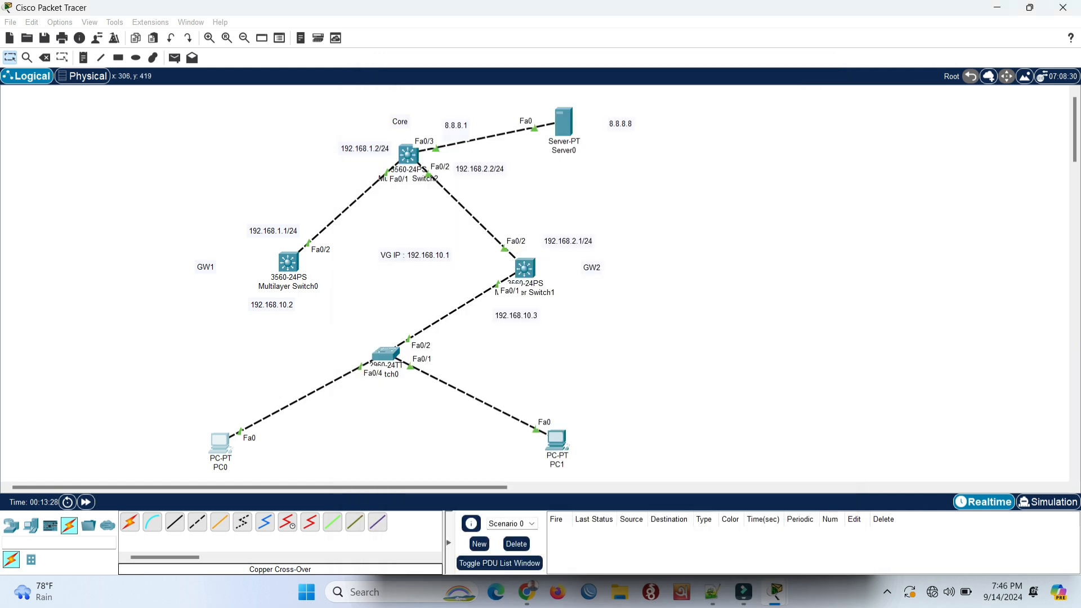
# Step: Rerun tracert 8.8.8.8 in PC1's command prompt and recheck the progress of PC0's trace
pyautogui.click(556, 437)
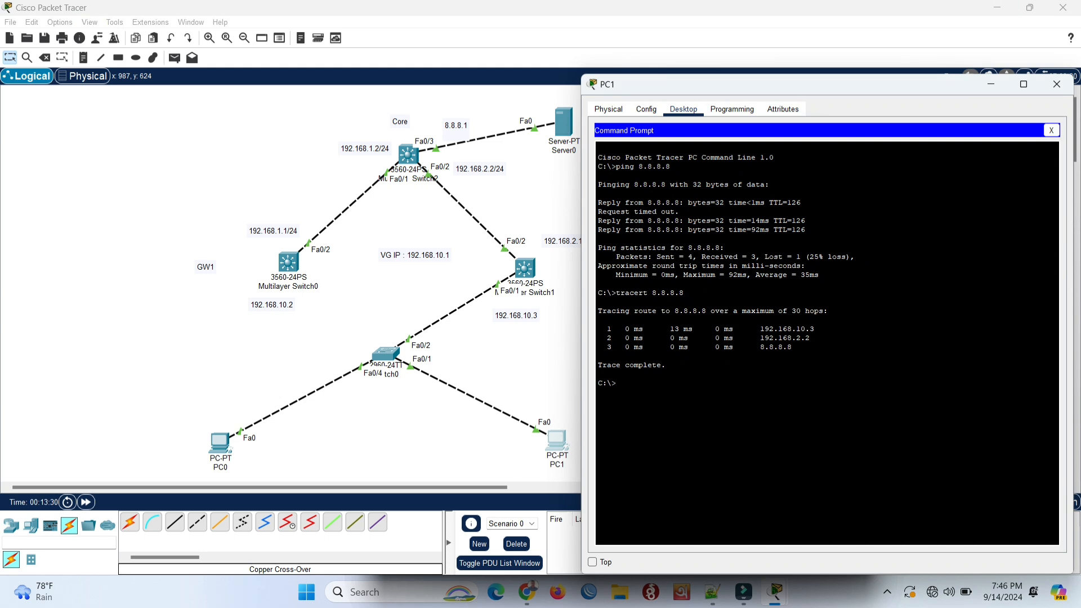
pyautogui.press('Up')
pyautogui.press('Return')
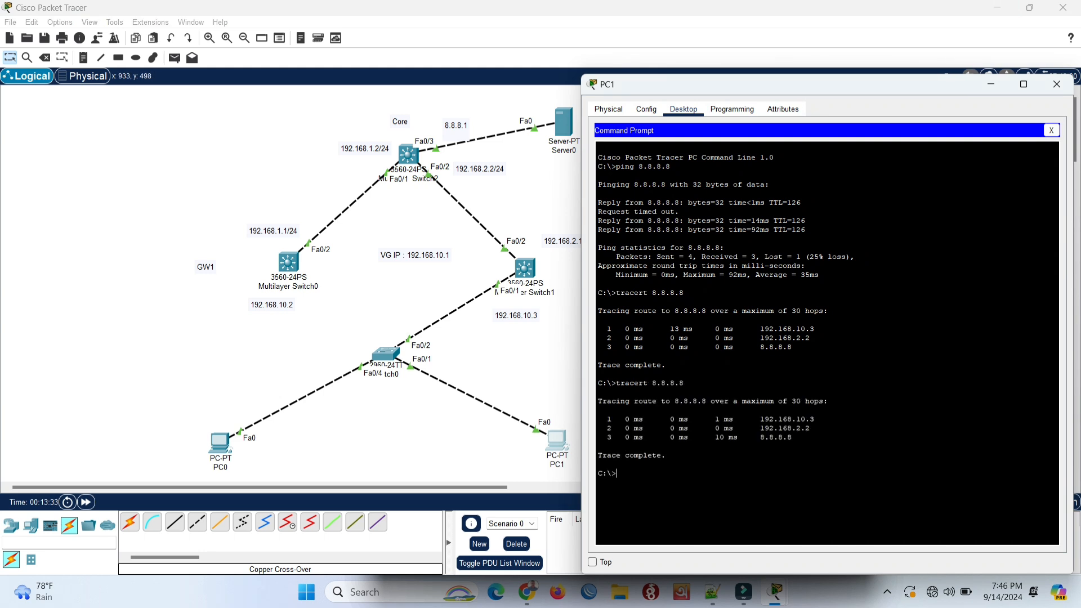
pyautogui.click(536, 360)
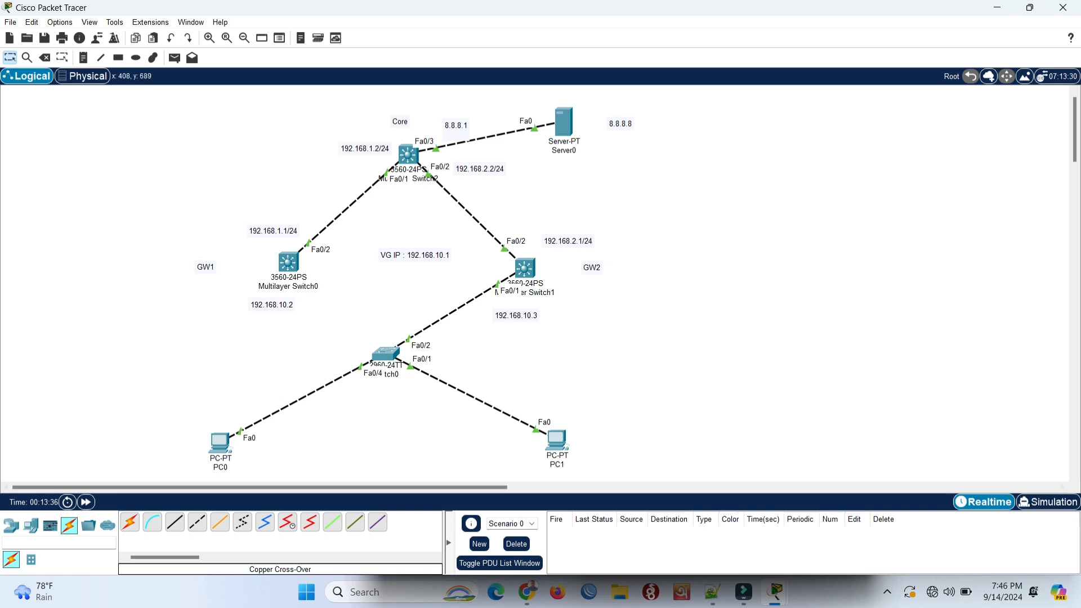
pyautogui.click(225, 442)
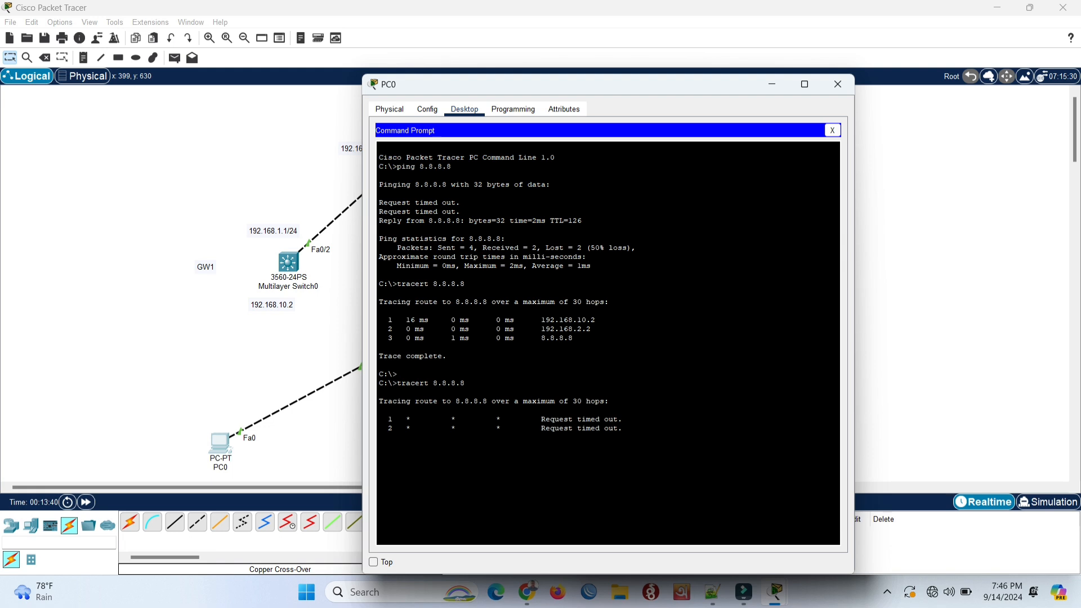
pyautogui.click(153, 349)
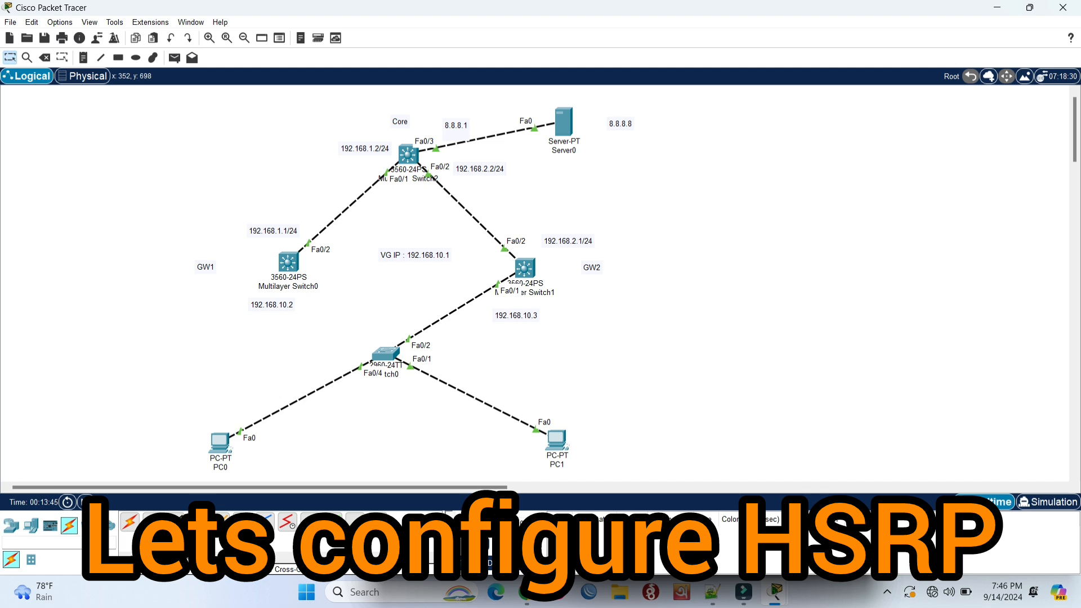
# Step: Reconnect Multilayer Switch0's FastEthernet0/1 to the 2960 switch's FastEthernet0/3 with a copper cross-over cable
pyautogui.click(288, 262)
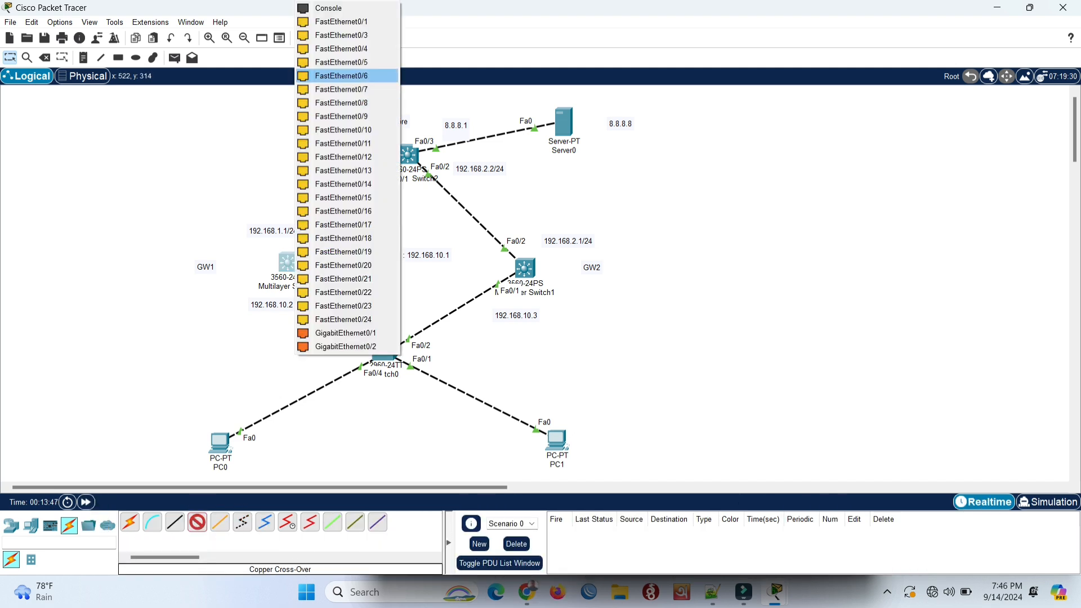
pyautogui.click(341, 21)
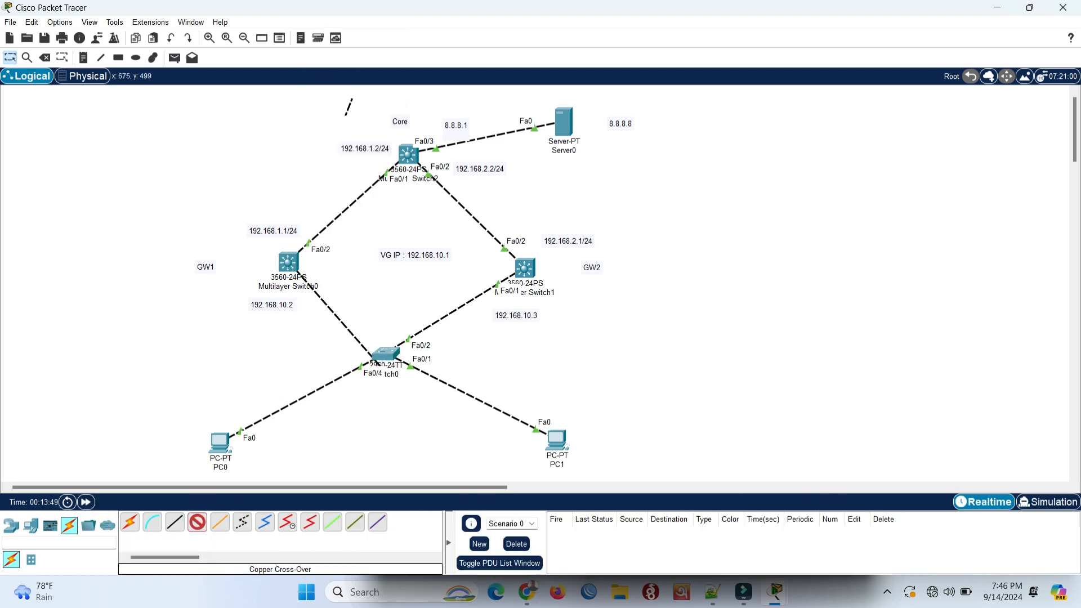
pyautogui.click(386, 353)
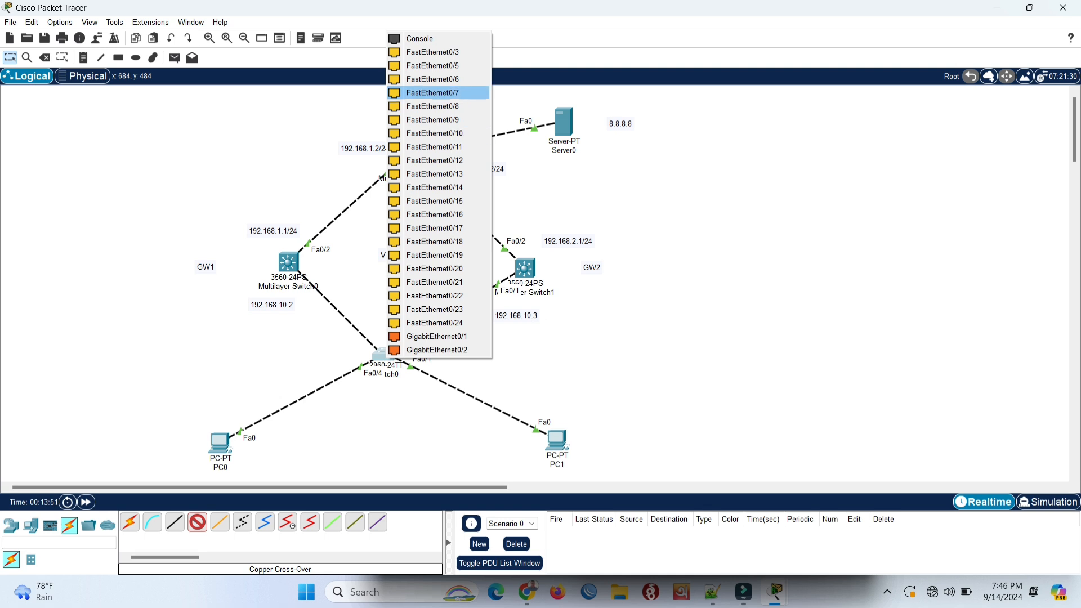
pyautogui.click(431, 52)
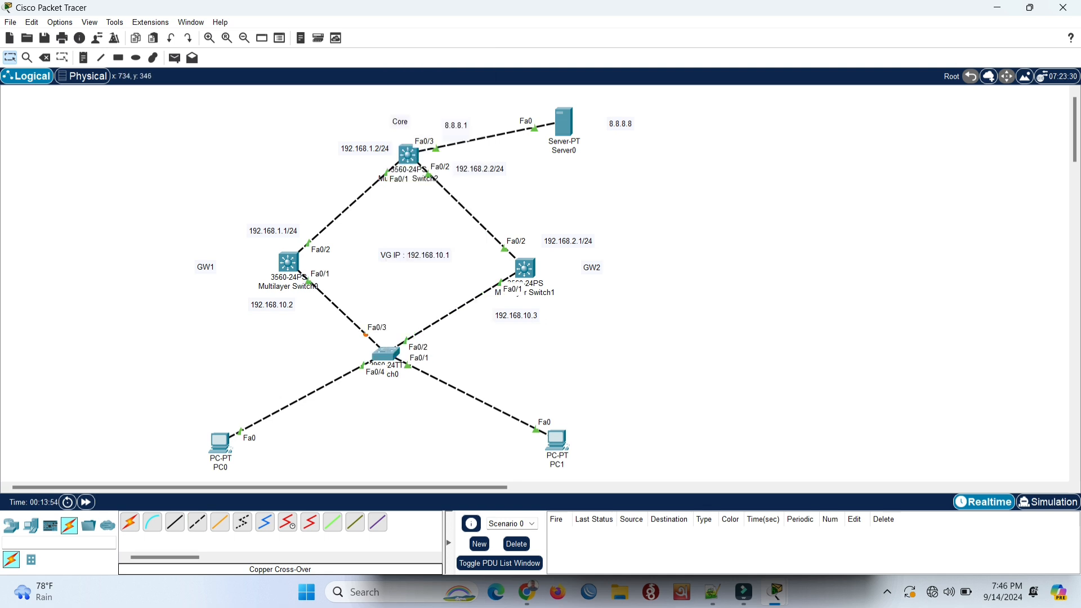
# Step: Switch to Notepad++ and copy the first GW-1 command block under HSRP Configuration, the one with priority 110
pyautogui.click(712, 591)
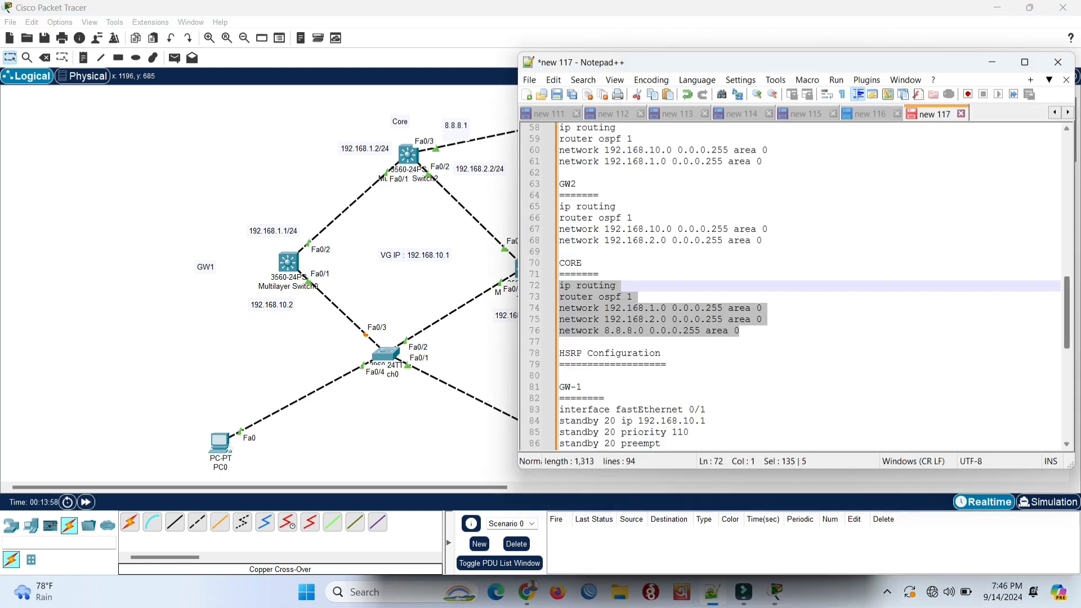
pyautogui.scroll(-4, 808, 281)
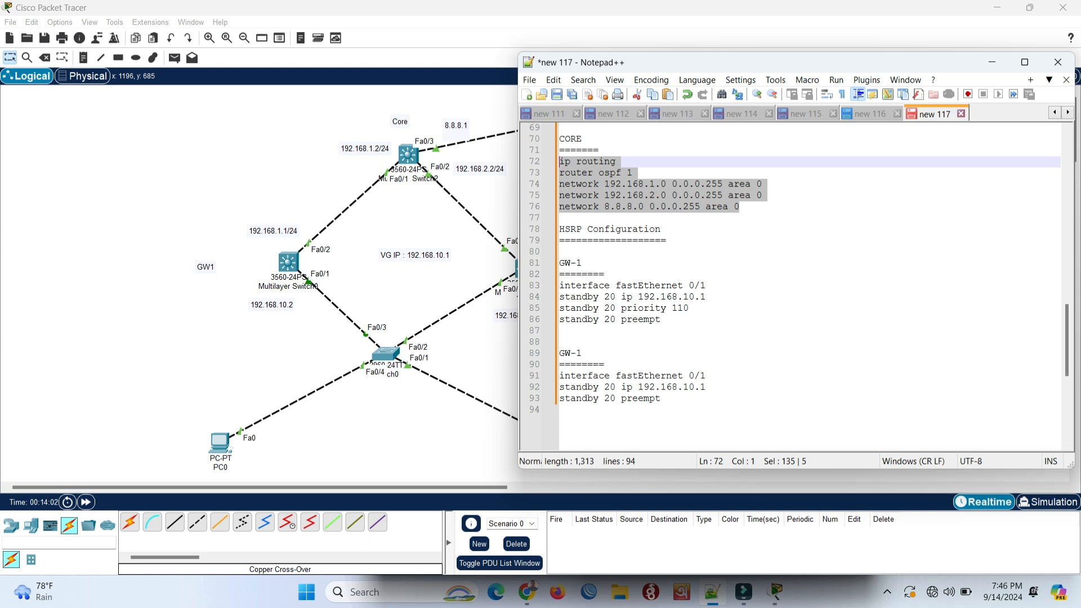
pyautogui.moveTo(661, 319); pyautogui.dragTo(559, 285)
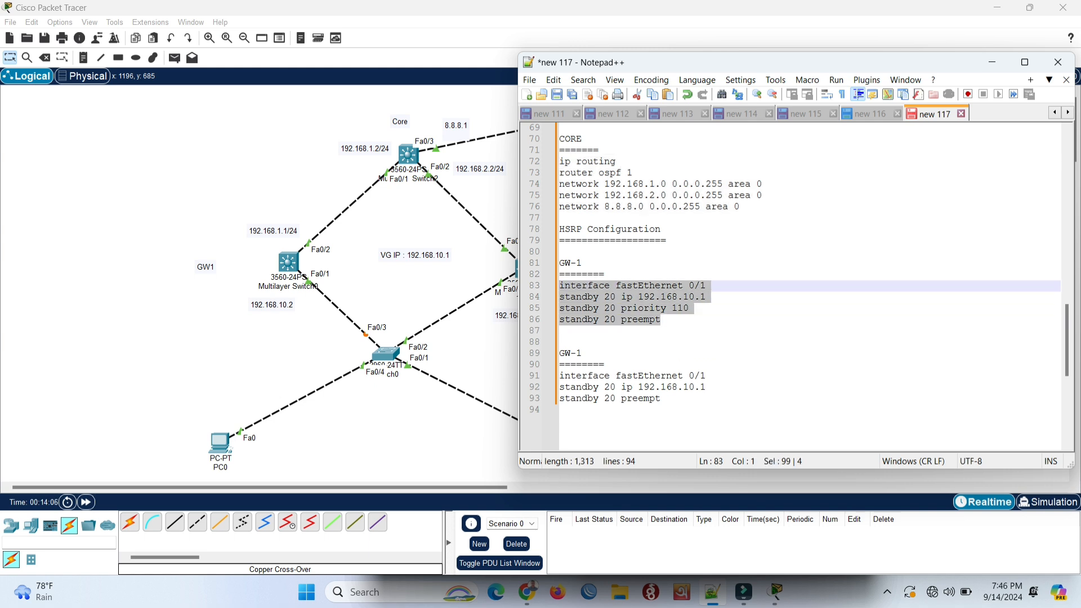
pyautogui.rightClick(594, 252)
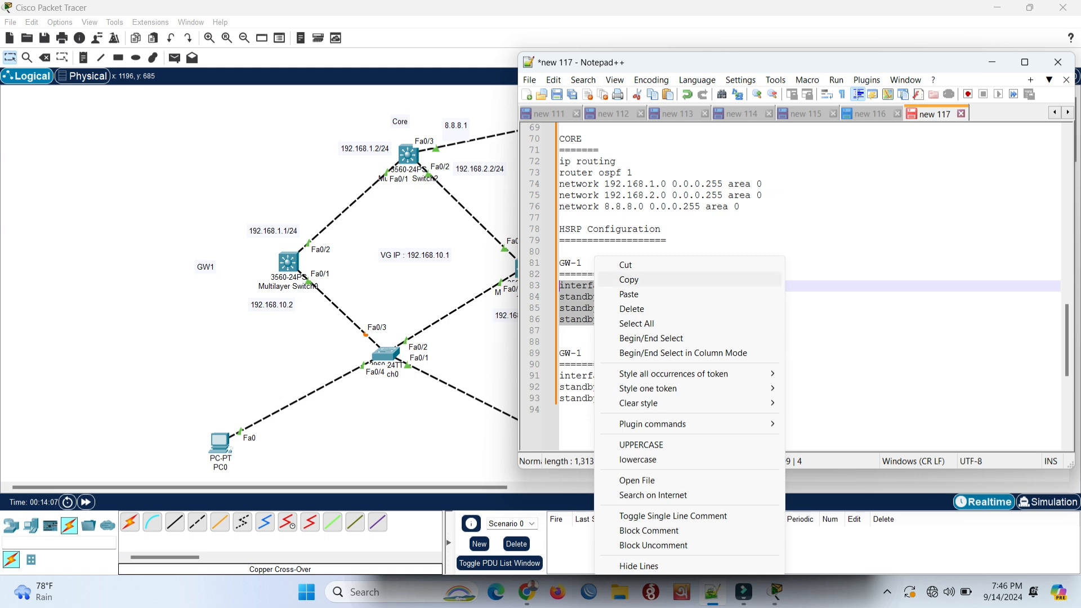
pyautogui.click(625, 278)
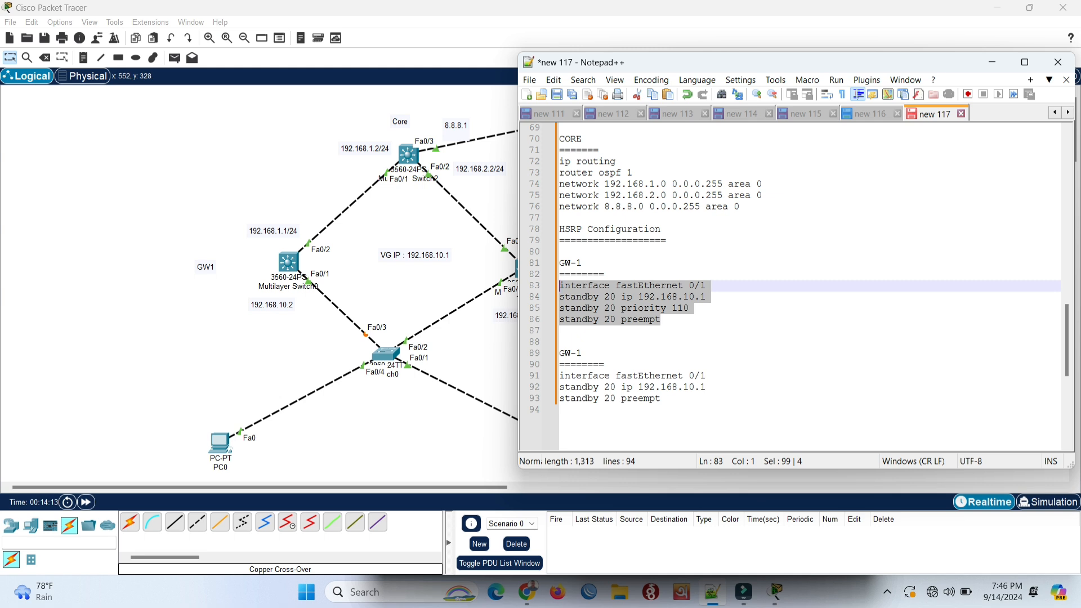
# Step: On Multilayer Switch0, exit OSPF configuration and paste the HSRP commands: fastEthernet 0/1, standby 20 ip 192.168.10.1, priority 110 and preempt
pyautogui.click(287, 262)
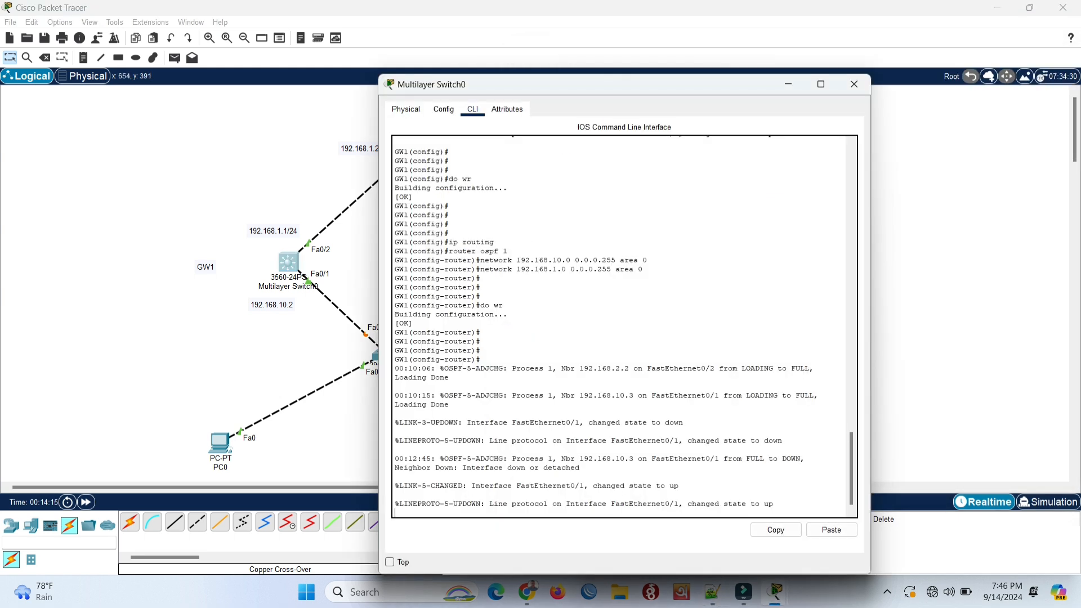
pyautogui.press('Return')
pyautogui.press('Return')
pyautogui.press('Return')
pyautogui.write('er)#e')
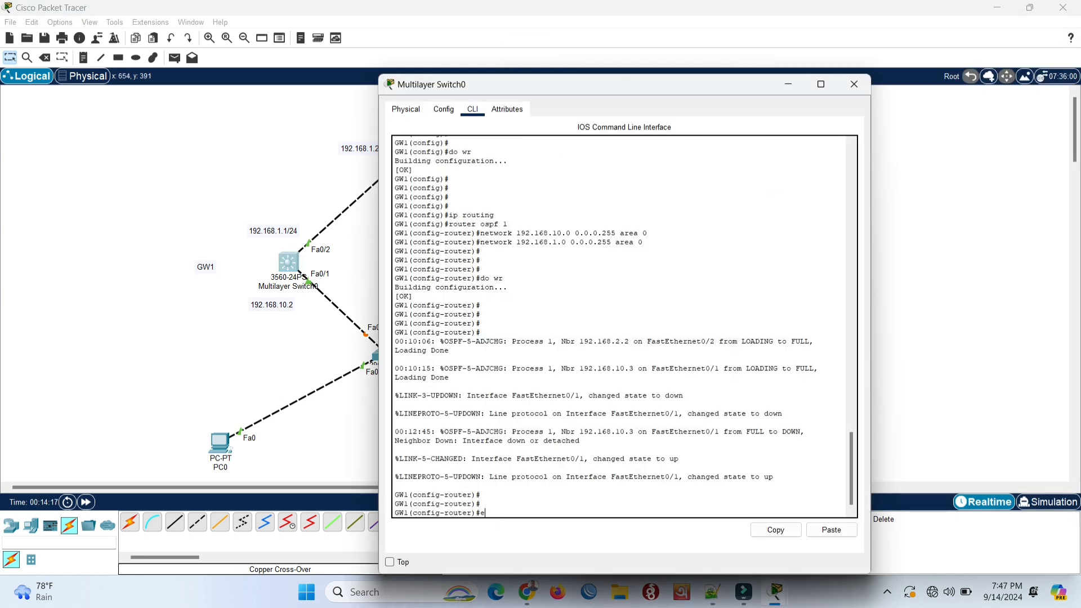
pyautogui.write('x')
pyautogui.press('Return')
pyautogui.press('Return')
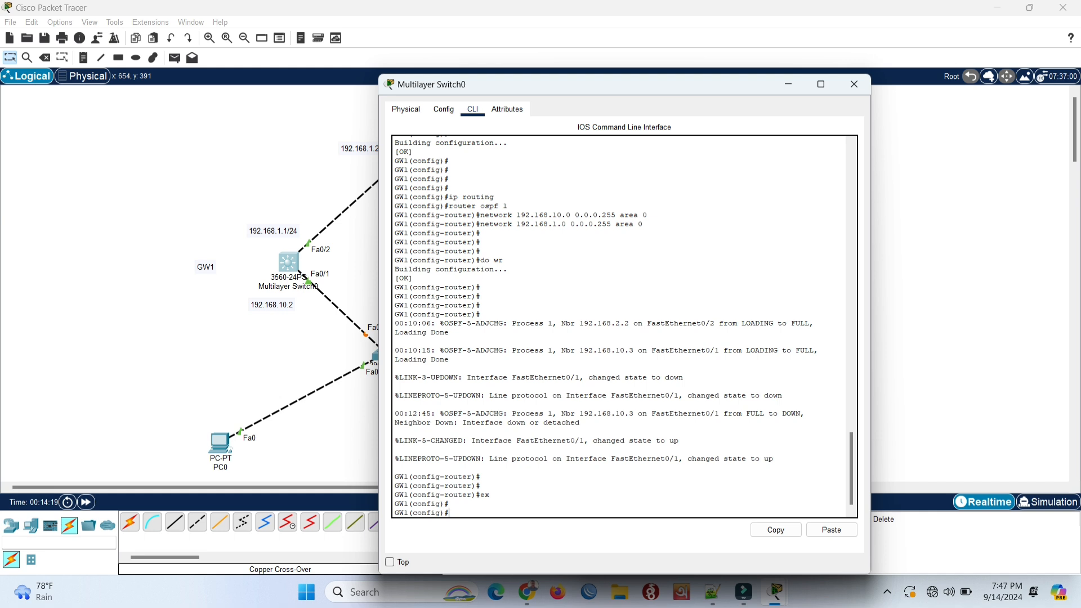
pyautogui.rightClick(540, 409)
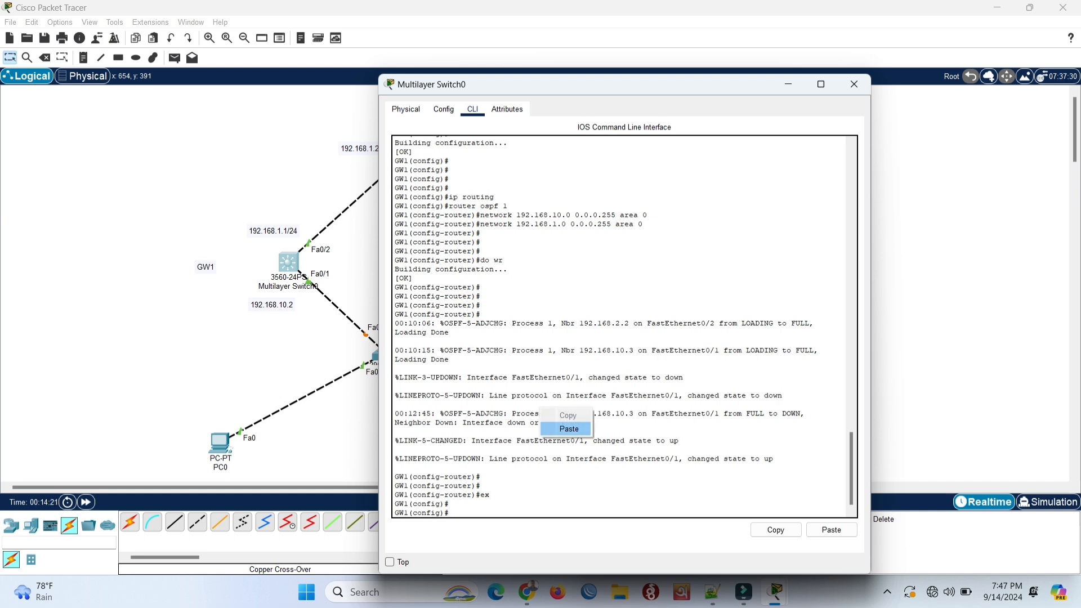
pyautogui.click(569, 428)
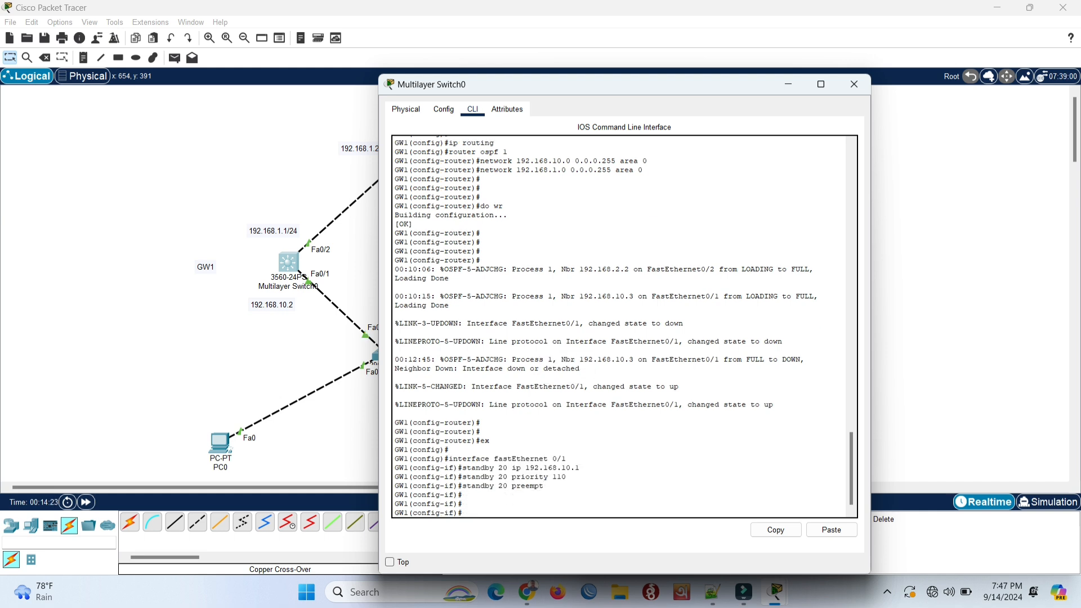
# Step: Save GW1's configuration with do wr
pyautogui.write('do wr')
pyautogui.press('Return')
pyautogui.press('Return')
pyautogui.press('Return')
pyautogui.press('Return')
pyautogui.press('Return')
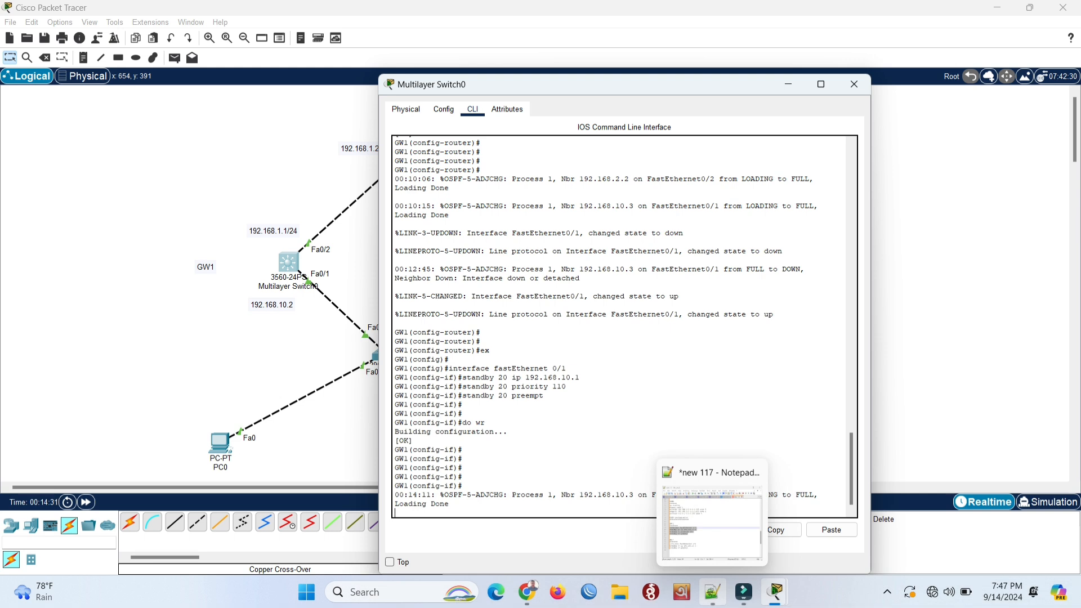
# Step: Switch to Notepad++ and copy the second HSRP block: interface fastEthernet 0/1, standby 20 ip 192.168.10.1 and standby 20 preempt
pyautogui.click(712, 592)
pyautogui.moveTo(661, 398); pyautogui.dragTo(560, 376)
pyautogui.hotkey('ctrl', 'c')
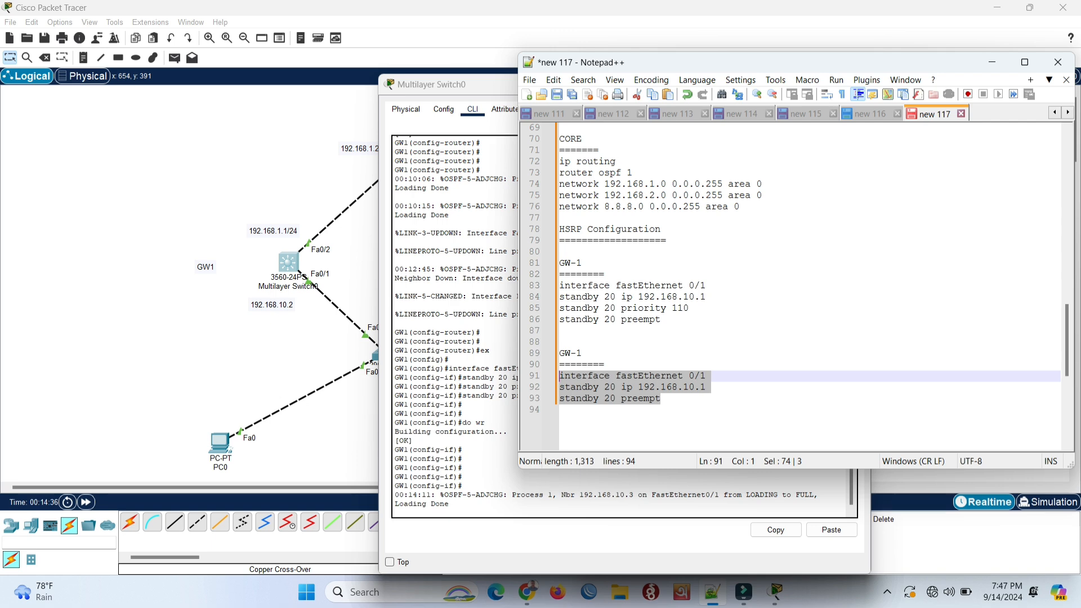
pyautogui.rightClick(560, 378)
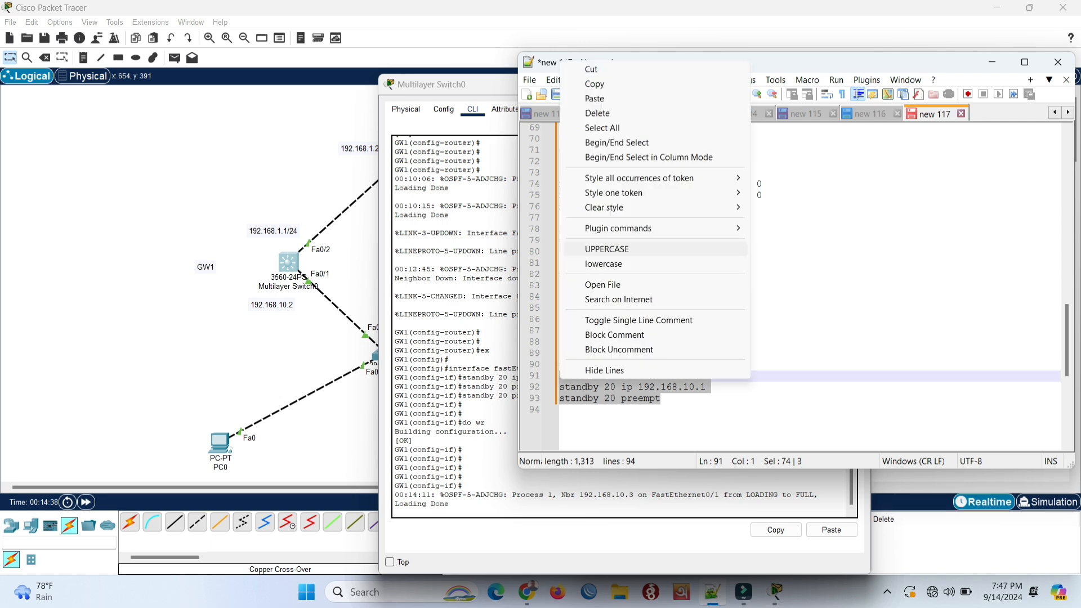
pyautogui.click(594, 84)
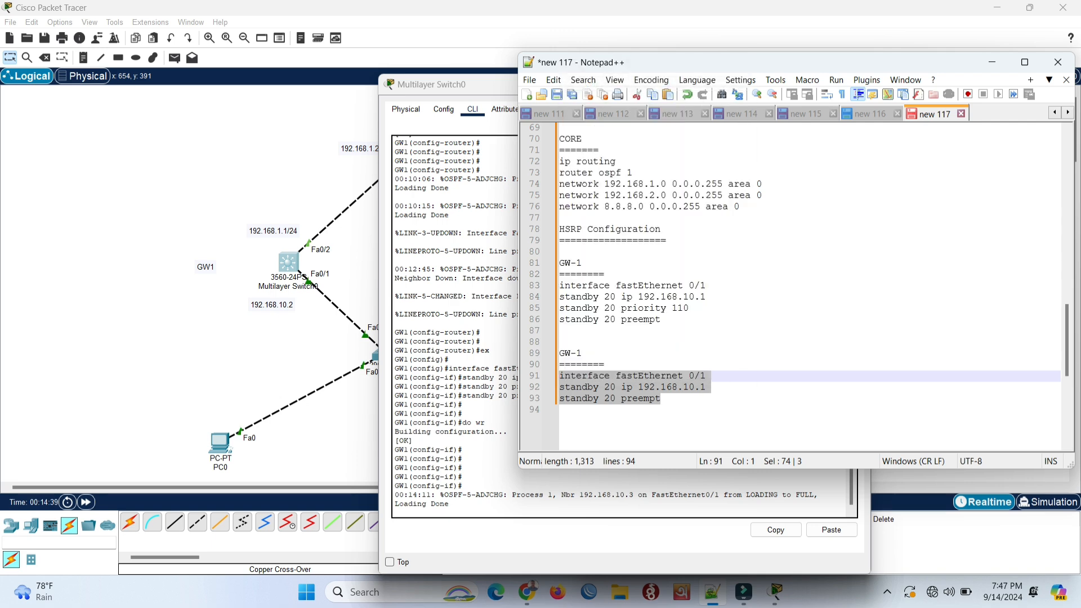
pyautogui.scroll(-3, 1066, 349)
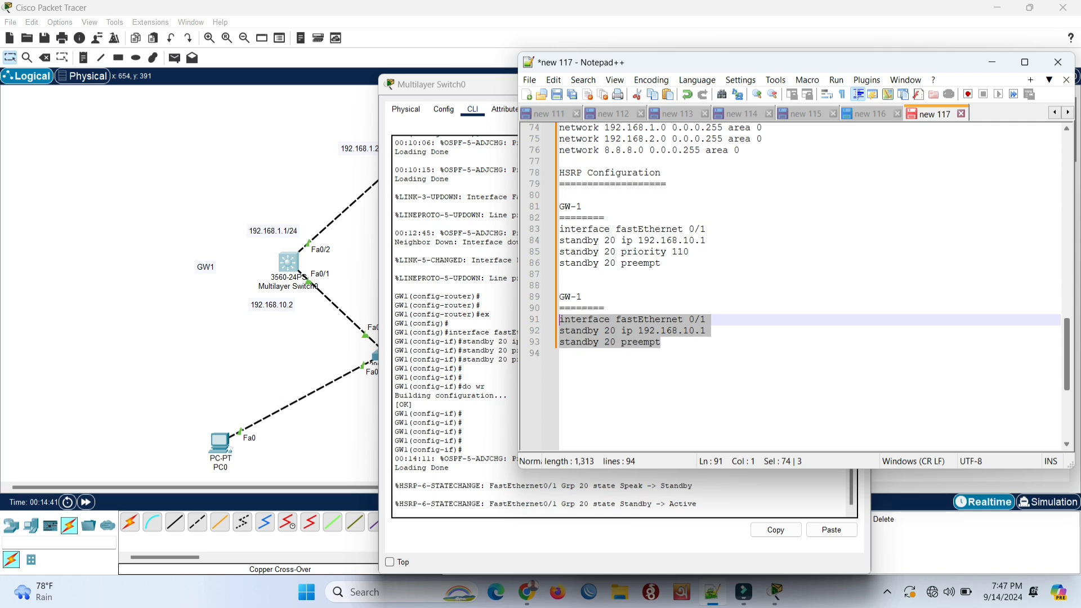
# Step: Switch to Packet Tracer and, on Multilayer Switch1, exit OSPF configuration and paste fastEthernet 0/1's HSRP commands: standby 20 ip 192.168.10.1 and standby 20 preempt
pyautogui.click(260, 183)
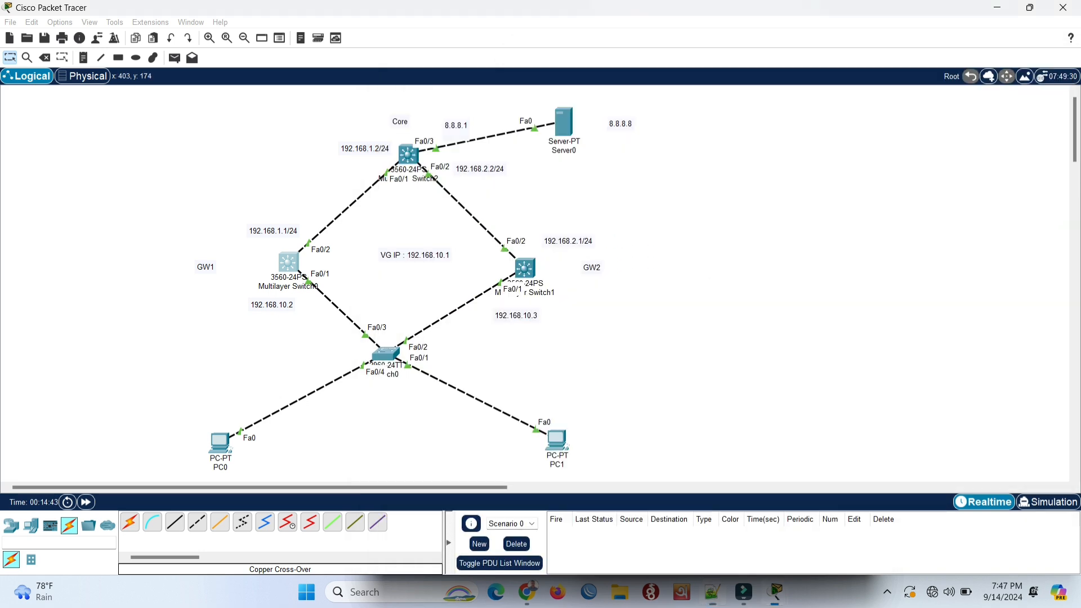
pyautogui.click(524, 268)
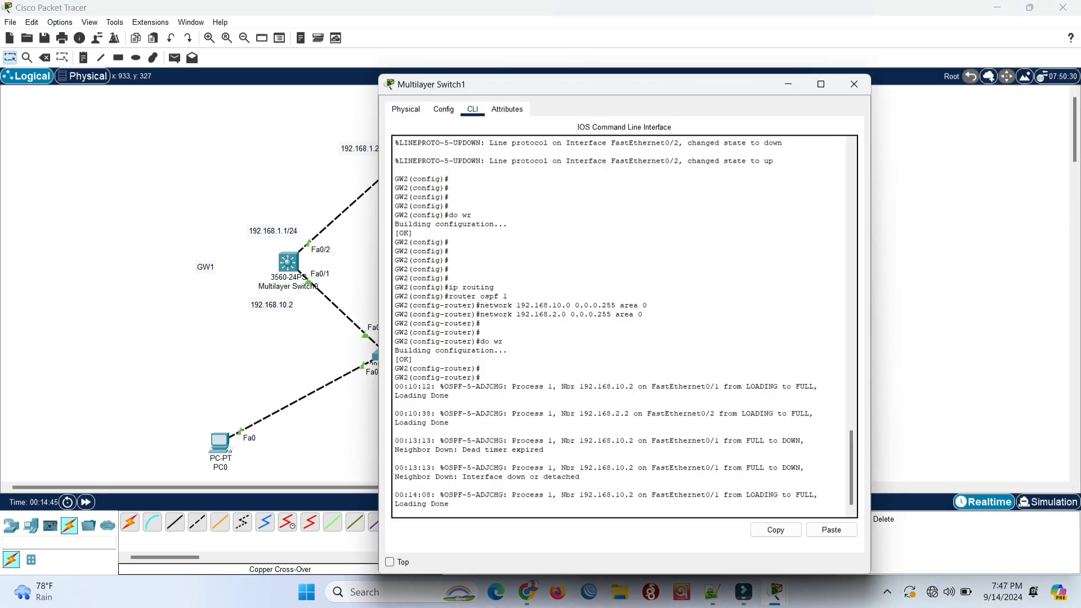
pyautogui.press('Return')
pyautogui.press('Return')
pyautogui.press('Return')
pyautogui.press('Return')
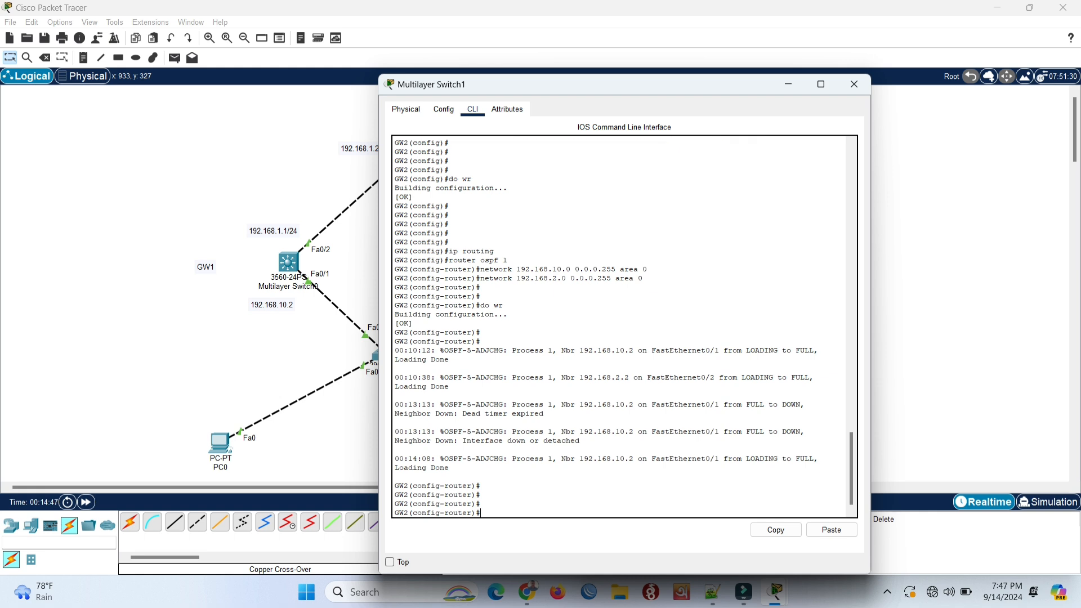
pyautogui.write('ex')
pyautogui.press('Return')
pyautogui.press('Return')
pyautogui.press('Return')
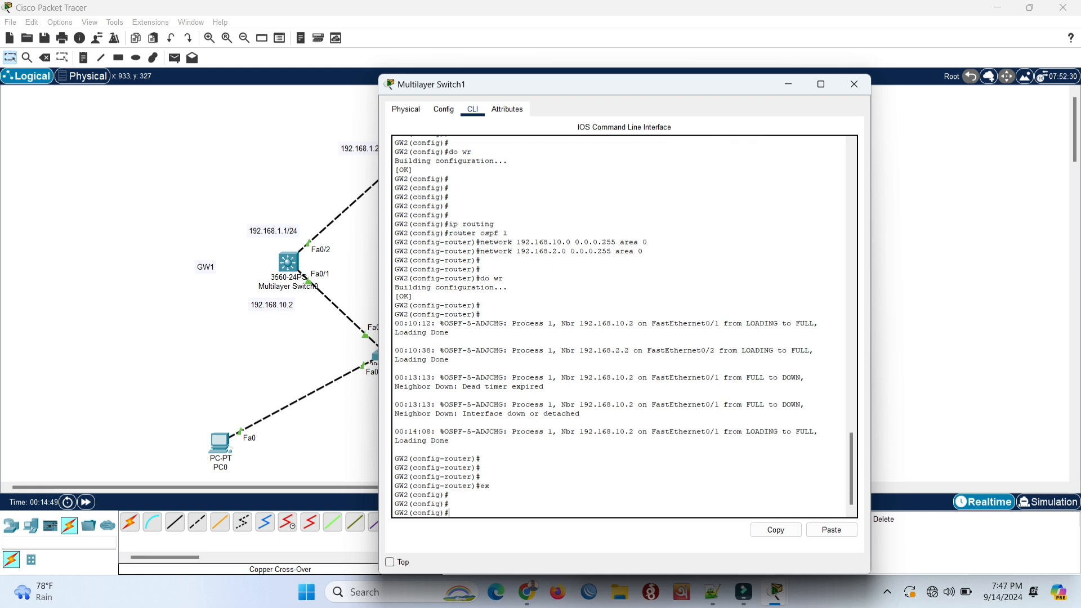
pyautogui.rightClick(562, 425)
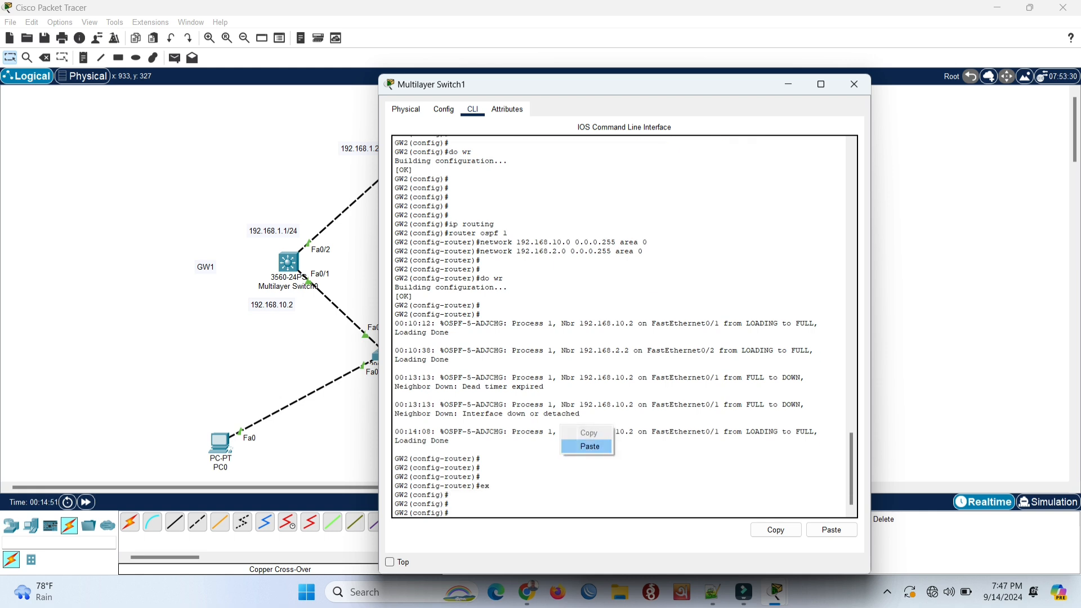
pyautogui.click(589, 449)
# Step: Save GW2's configuration with do wr
pyautogui.write('d')
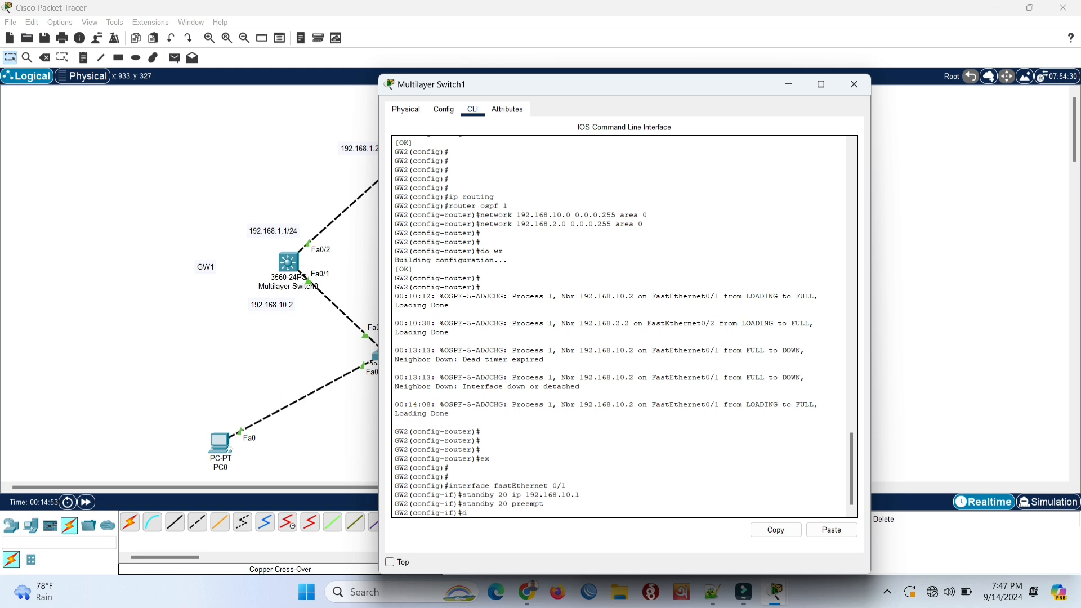
pyautogui.write('o wr')
pyautogui.press('Return')
pyautogui.press('Return')
pyautogui.press('Return')
pyautogui.press('Return')
pyautogui.press('Return')
pyautogui.press('Return')
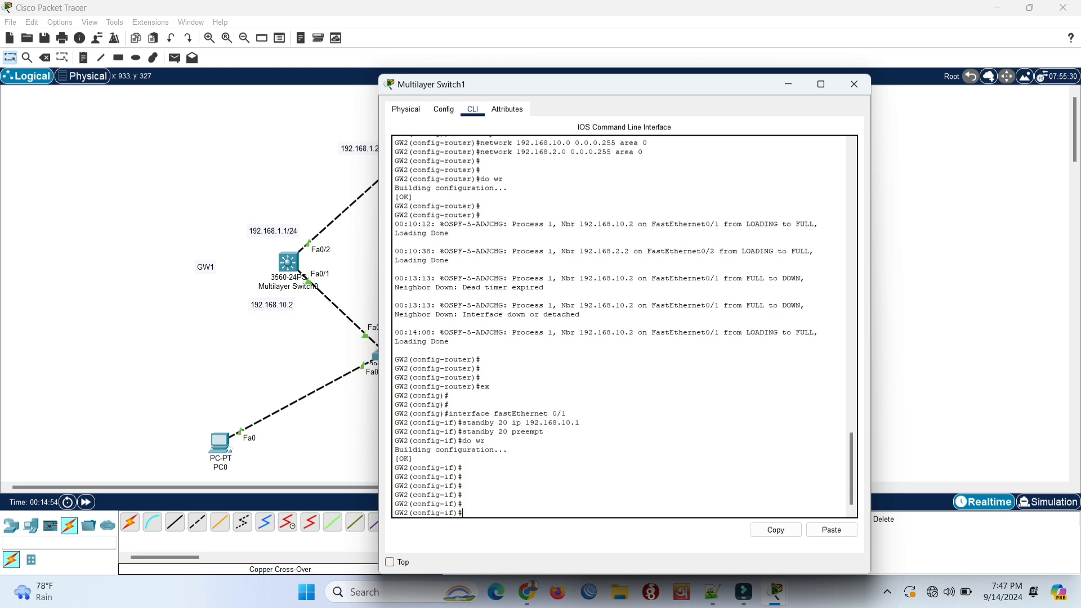
# Step: Set PC0's IPv4 default gateway to the virtual gateway address 192.168.10.1 and close its window
pyautogui.click(298, 350)
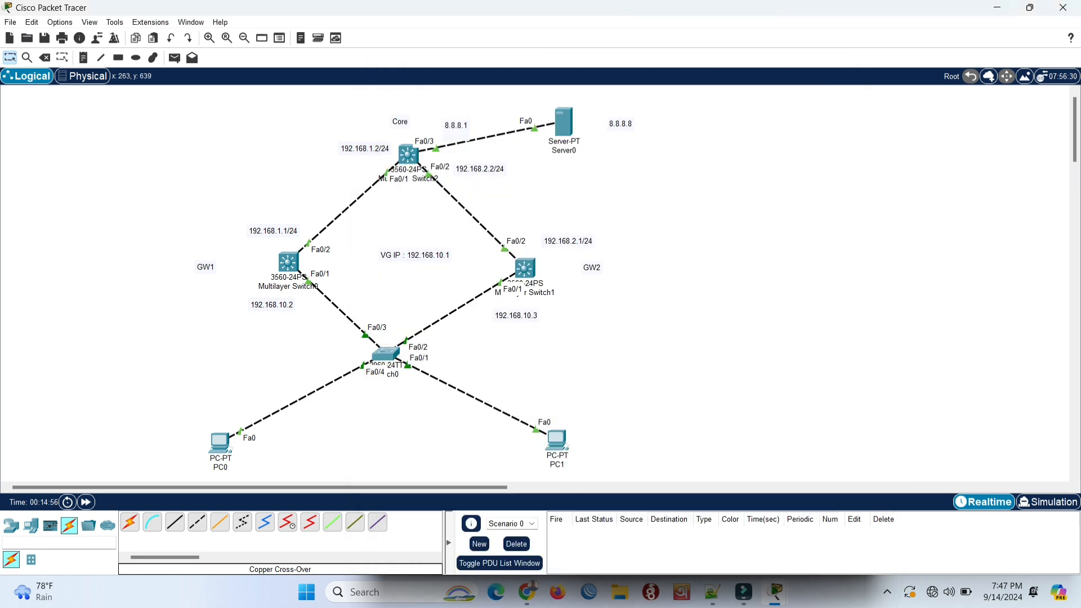
pyautogui.click(219, 442)
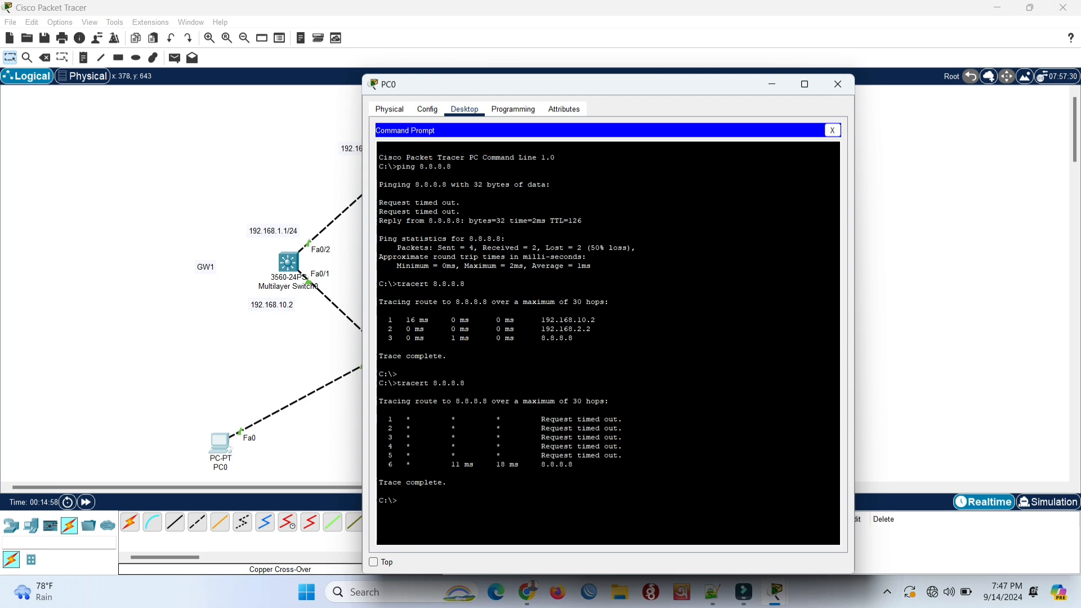
pyautogui.click(832, 130)
pyautogui.moveTo(571, 81); pyautogui.dragTo(773, 80)
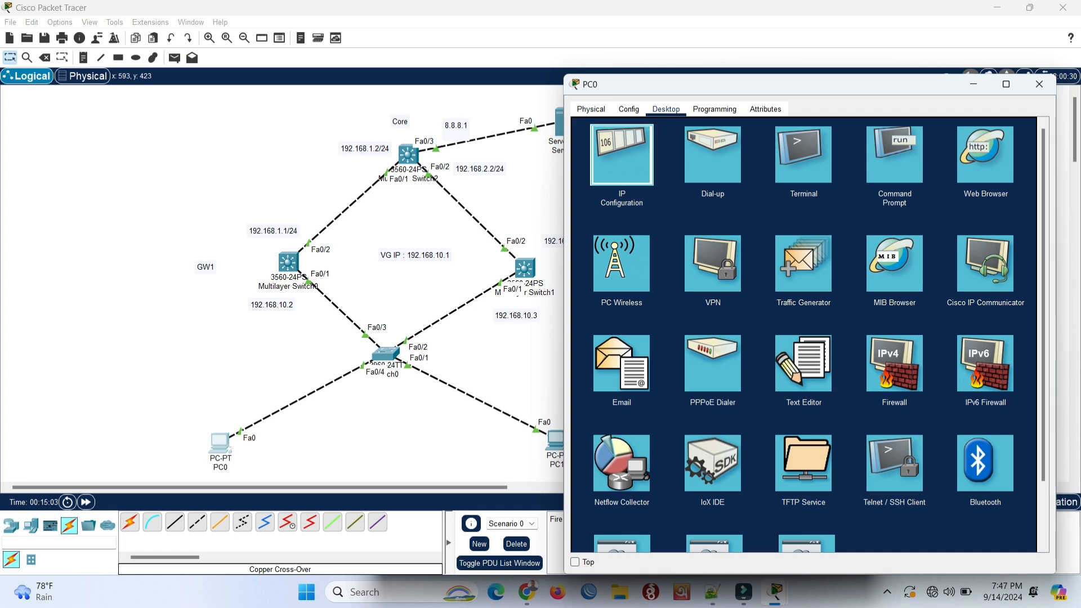
pyautogui.click(622, 155)
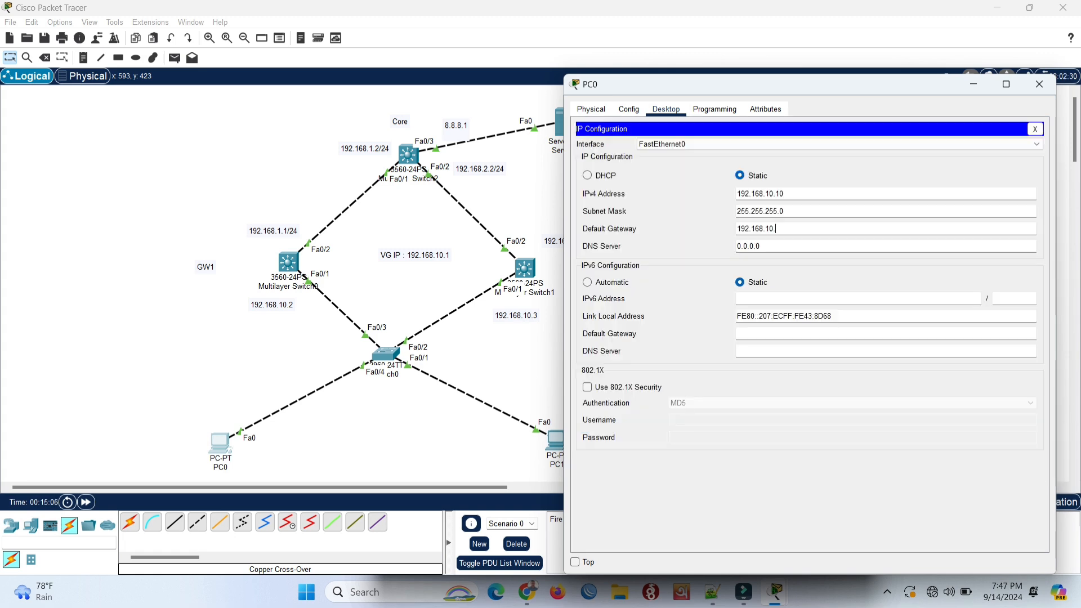
pyautogui.write('1')
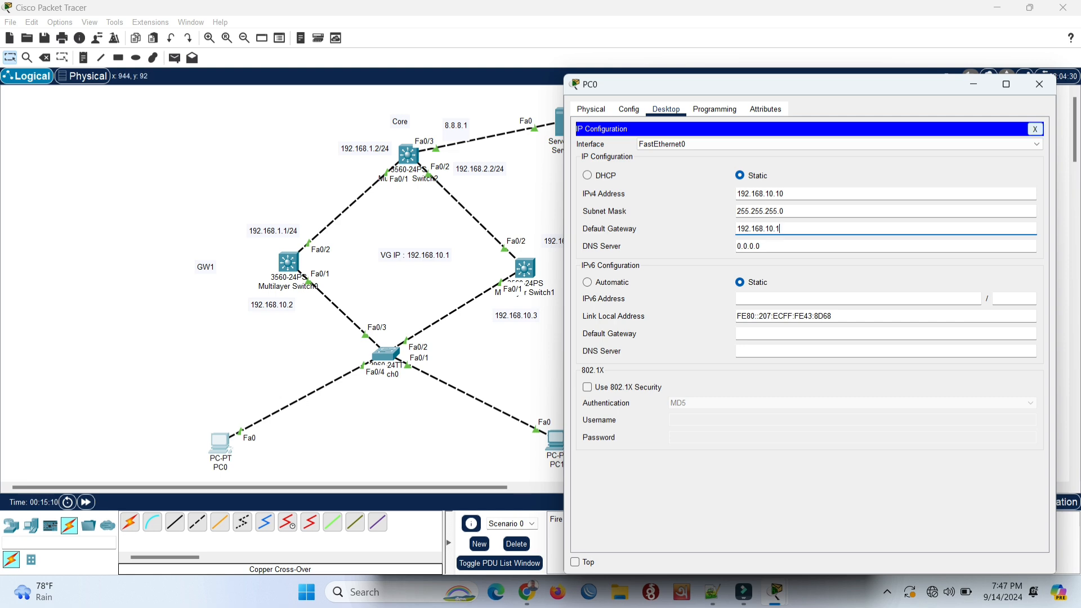
pyautogui.click(1035, 129)
pyautogui.click(1039, 84)
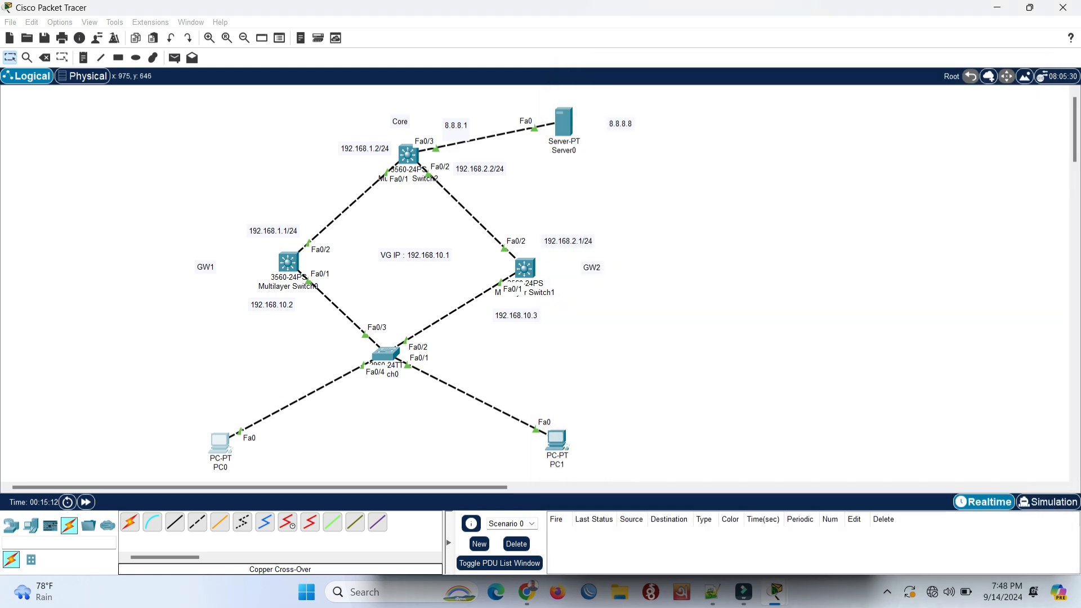
# Step: Set PC1's IPv4 default gateway to the virtual gateway address 192.168.10.1
pyautogui.click(556, 440)
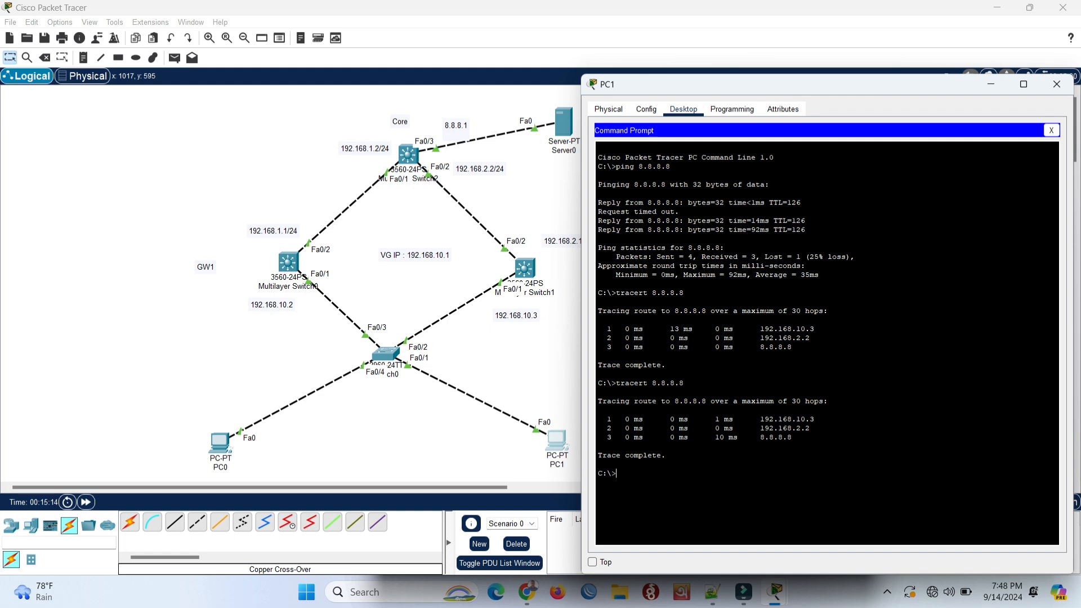
pyautogui.click(1052, 130)
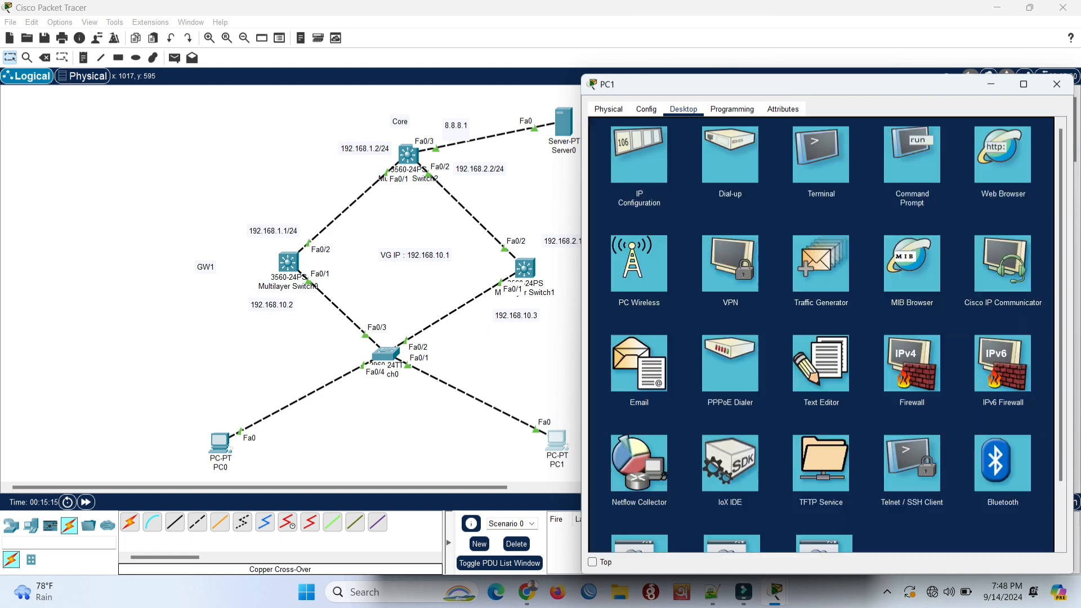
pyautogui.click(639, 155)
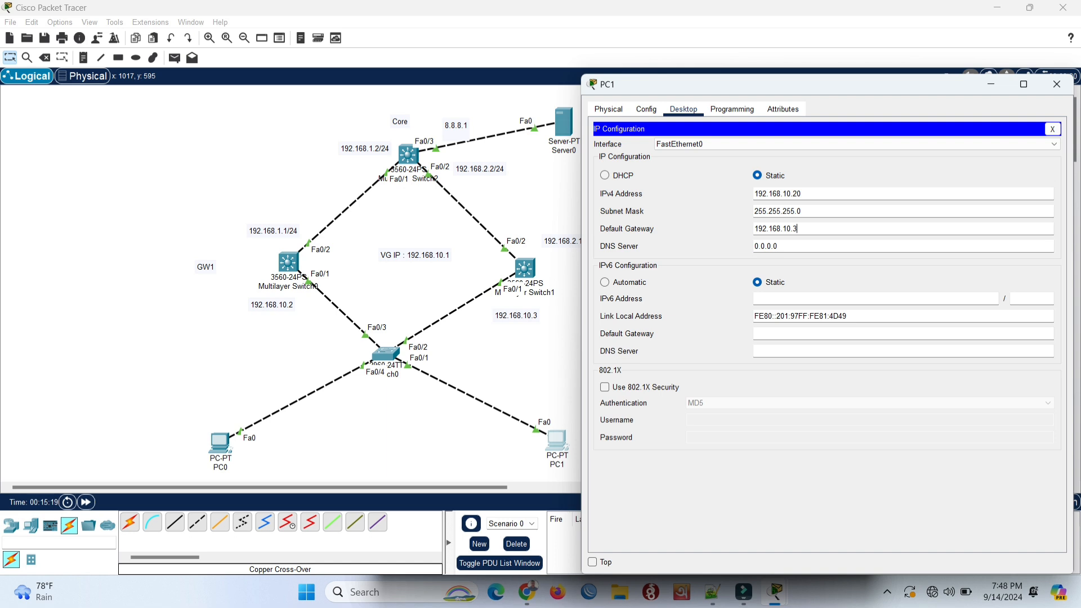
pyautogui.press('BackSpace')
pyautogui.write('1')
pyautogui.click(797, 228)
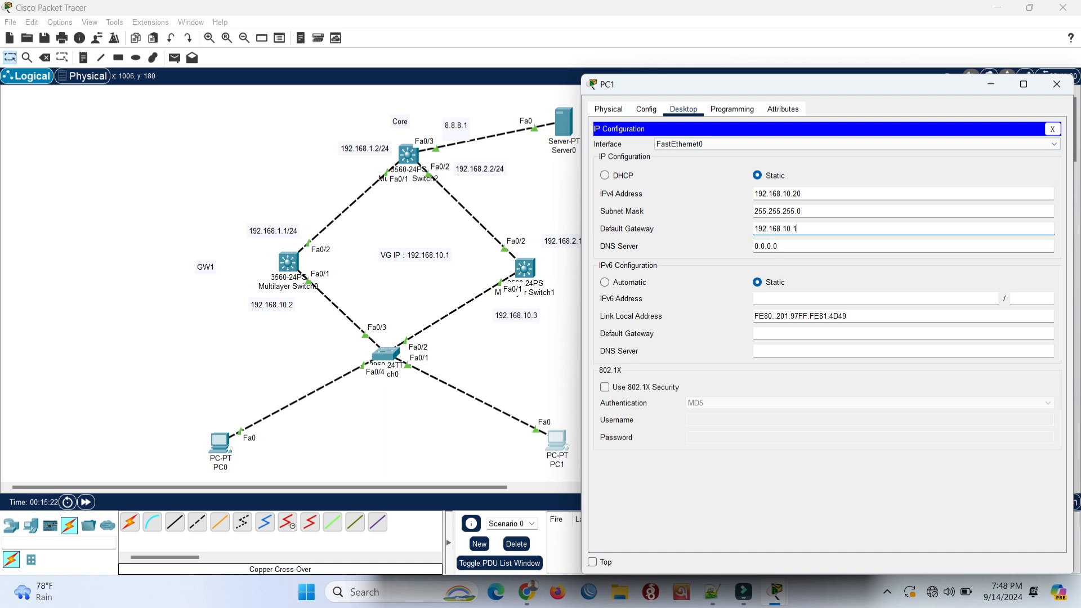
pyautogui.click(1052, 129)
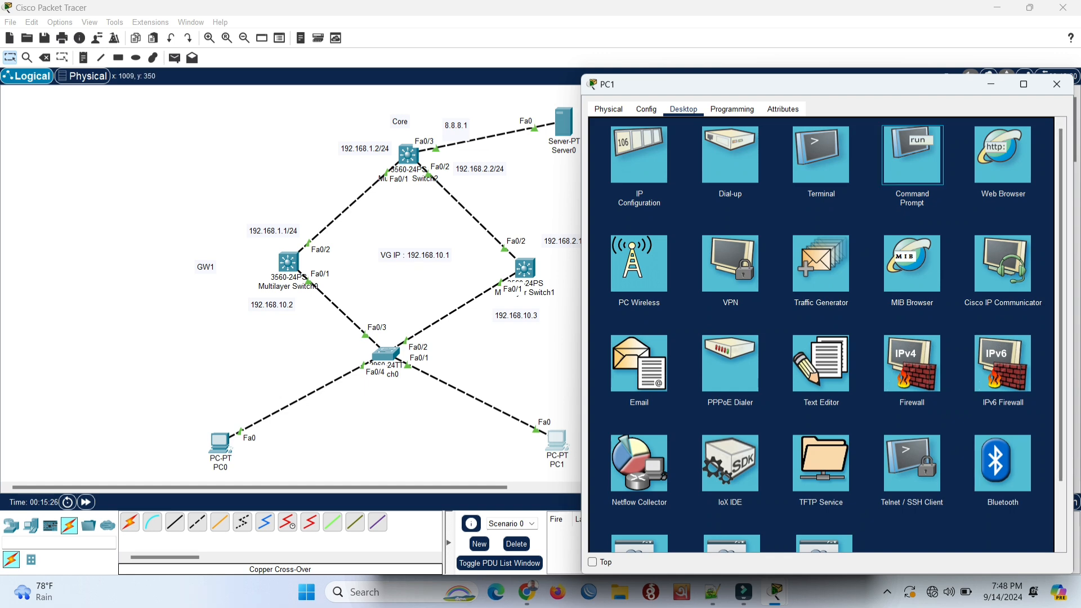
# Step: Run tracert 8.8.8.8 from PC1's command prompt and examine the hops on the route
pyautogui.click(912, 155)
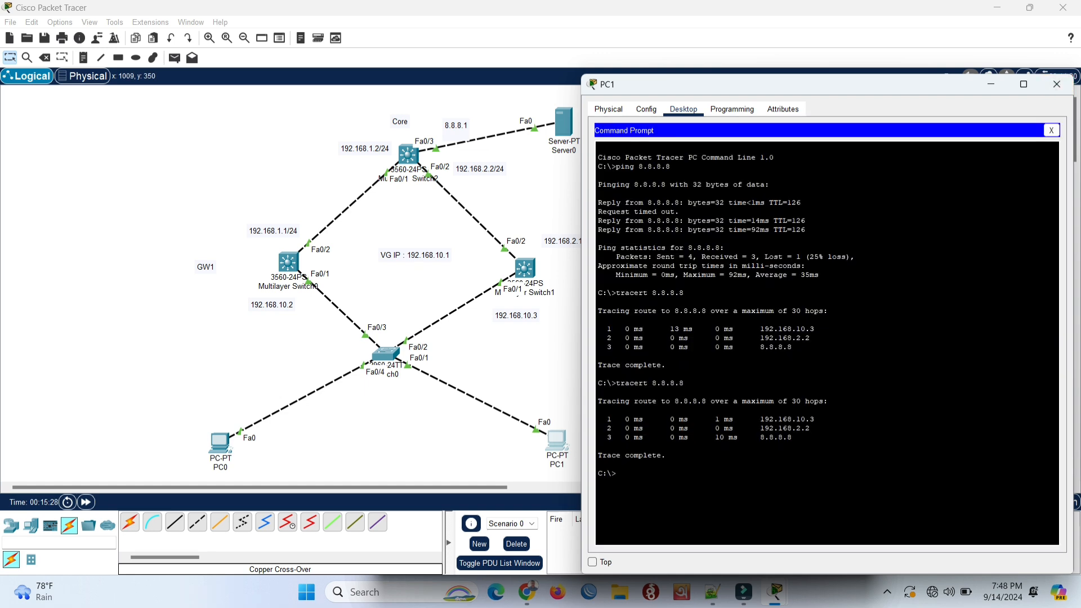
pyautogui.click(1051, 130)
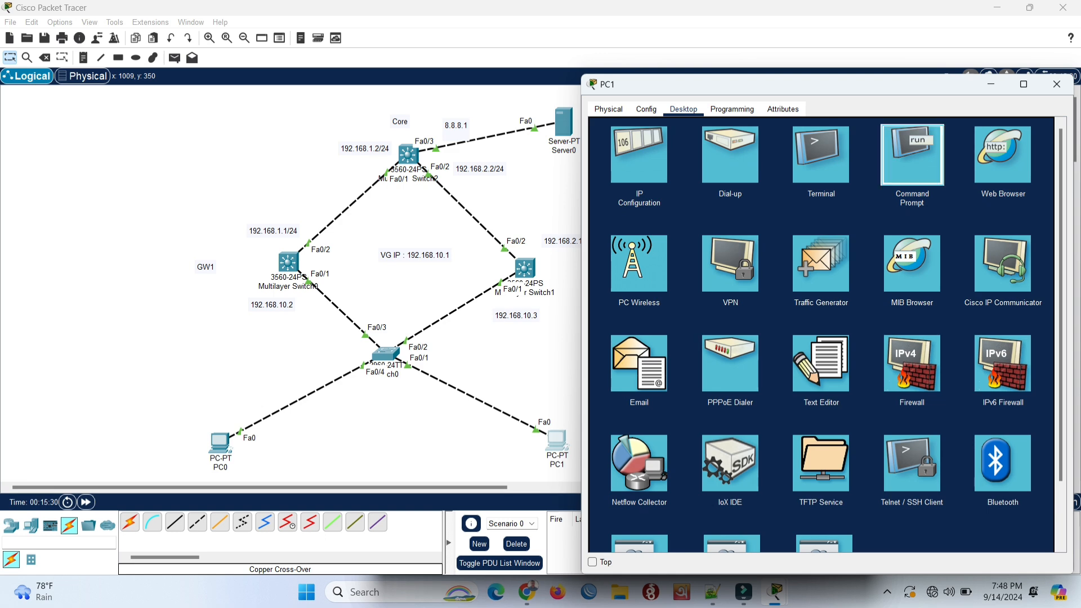
pyautogui.click(912, 155)
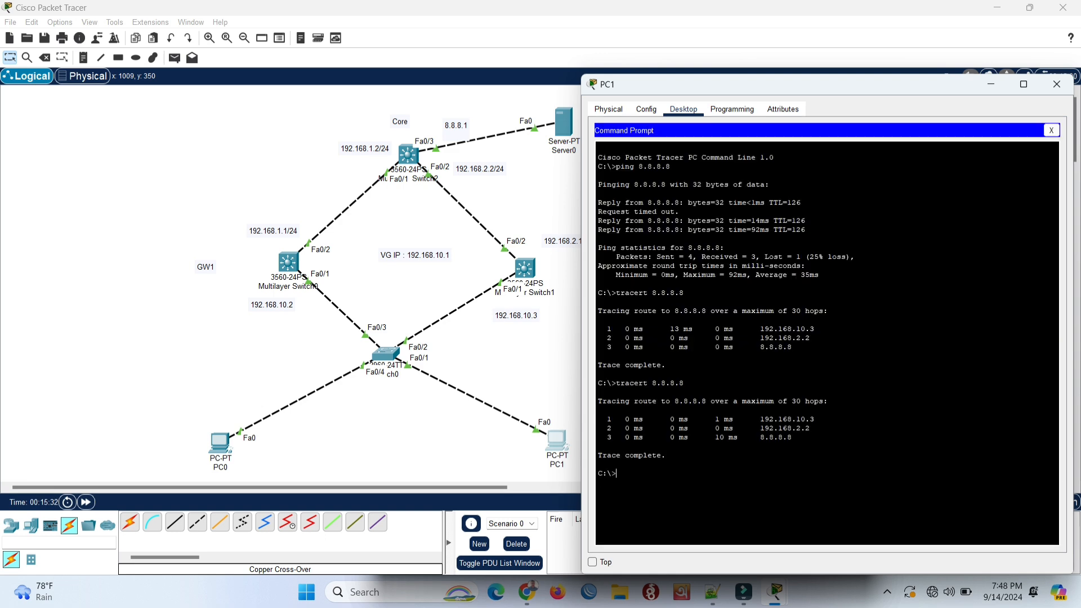
pyautogui.press('Up')
pyautogui.press('Return')
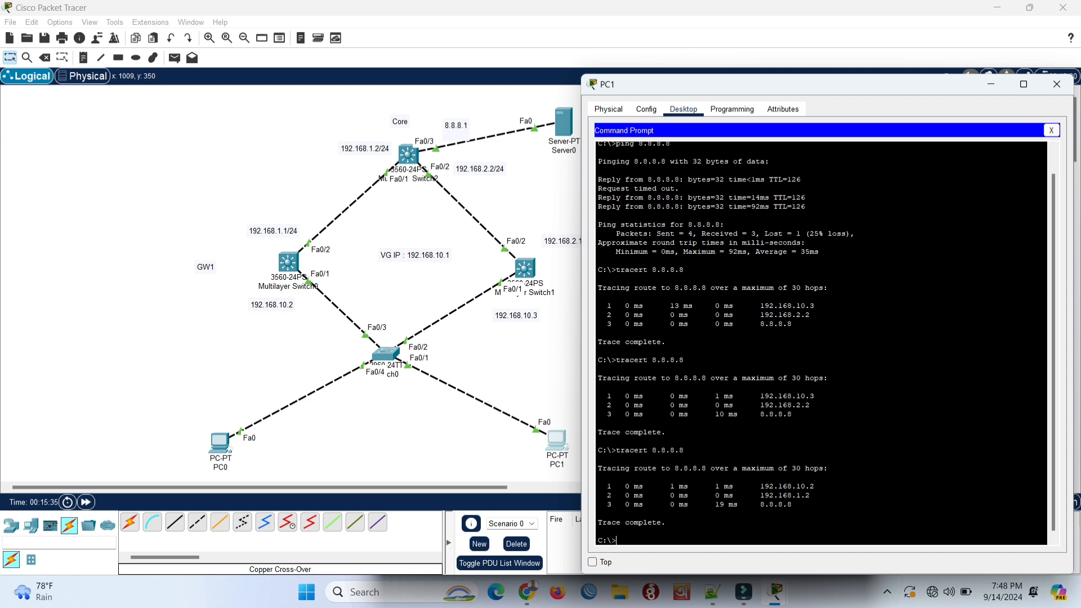
pyautogui.moveTo(760, 486); pyautogui.dragTo(815, 487)
pyautogui.moveTo(760, 495); pyautogui.dragTo(792, 504)
# Step: Run tracert 8.8.8.8 from PC0's command prompt and check which gateway is the first hop
pyautogui.click(217, 447)
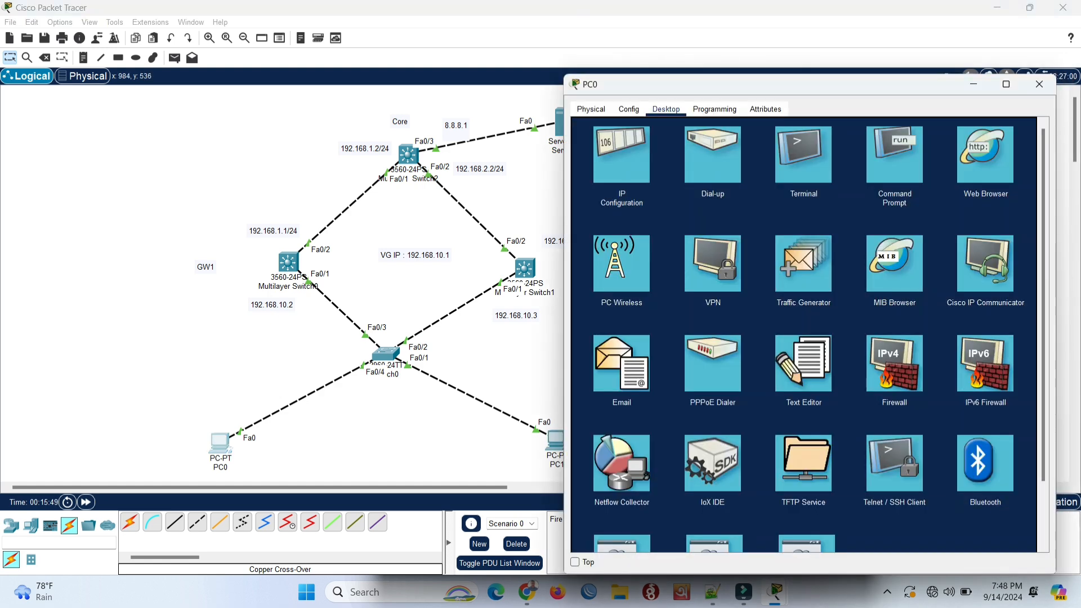
pyautogui.click(895, 155)
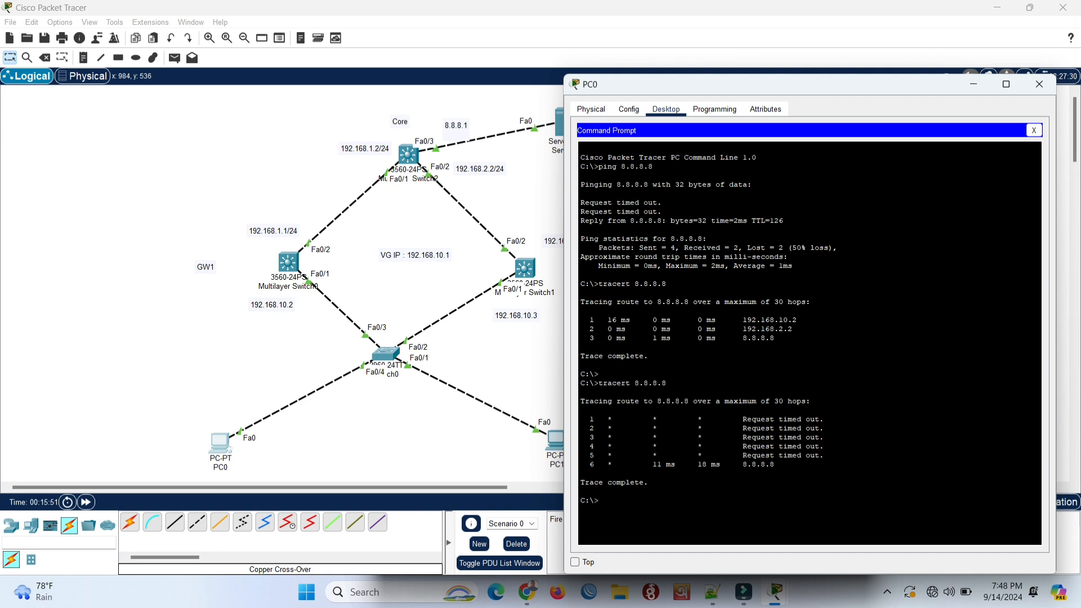
pyautogui.press('Up')
pyautogui.press('Return')
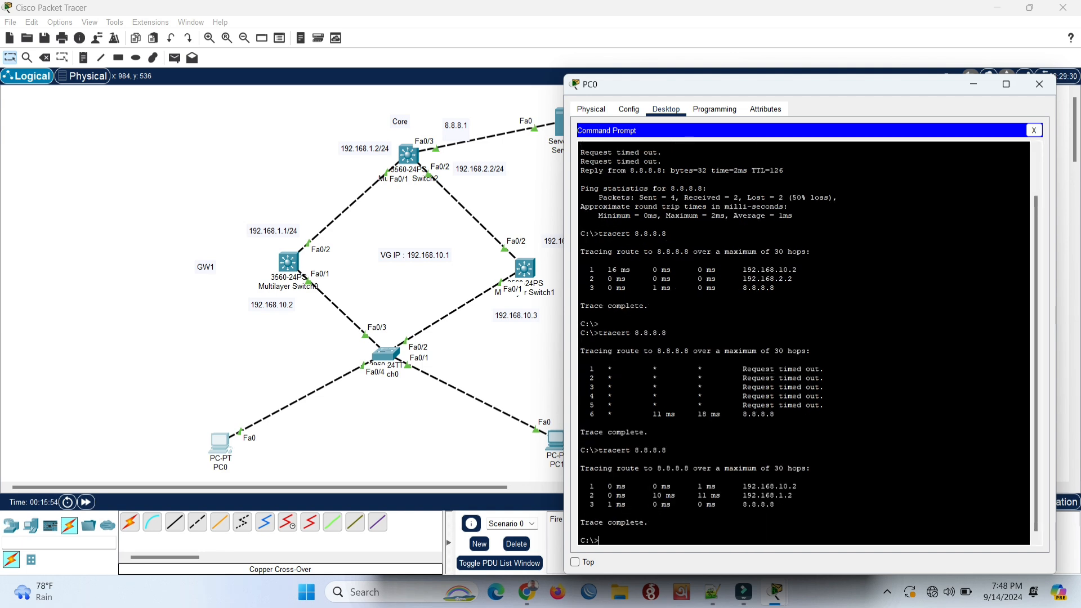
pyautogui.moveTo(743, 486); pyautogui.dragTo(797, 486)
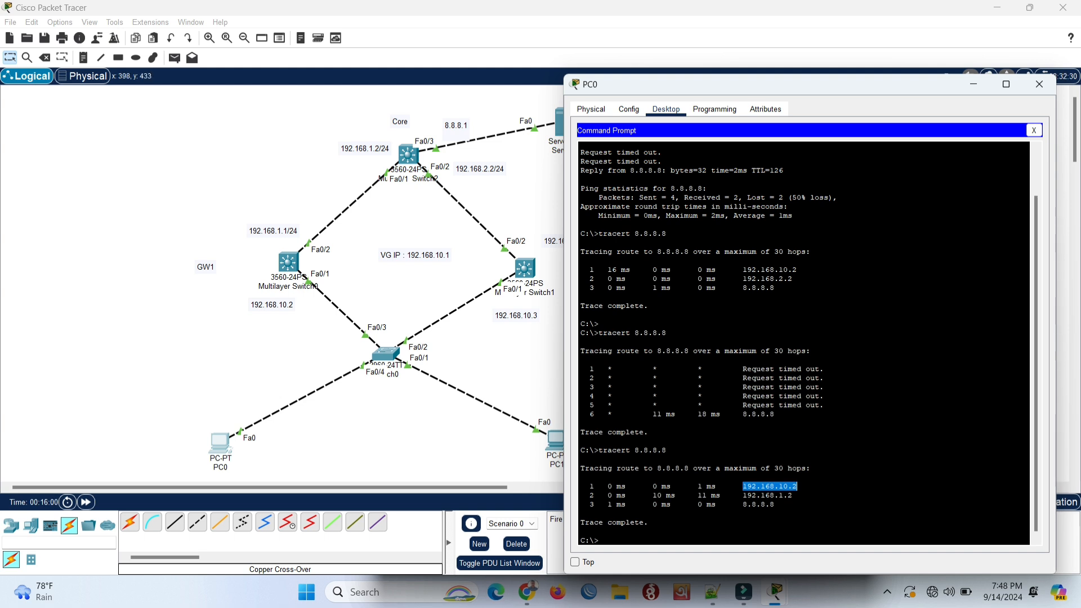
# Step: Repeat tracert 8.8.8.8 on PC0 with both gateway links connected and check the first hop again
pyautogui.click(280, 390)
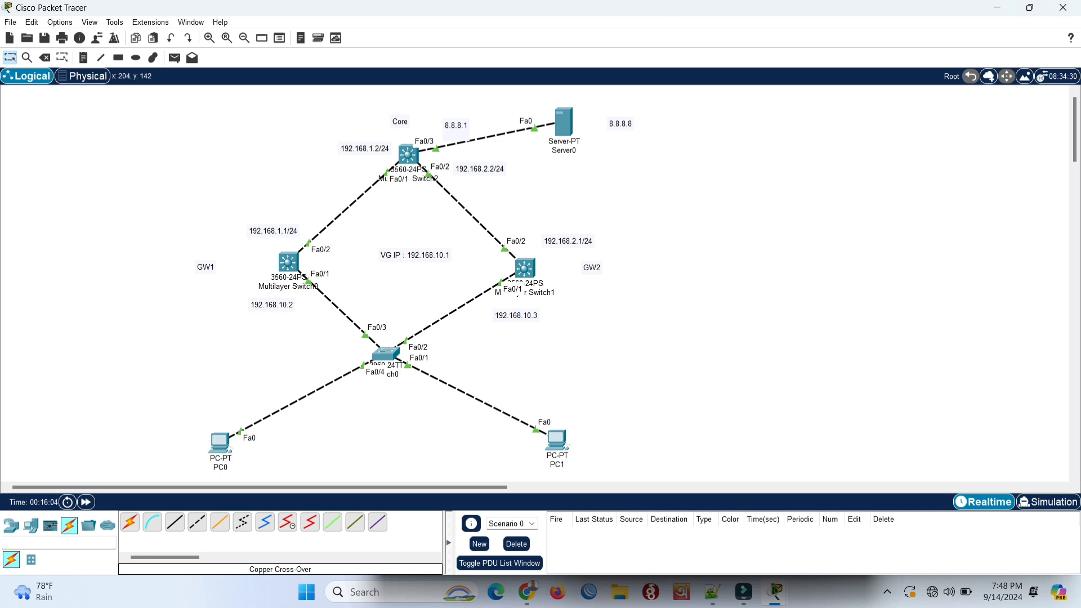
pyautogui.click(219, 442)
pyautogui.press('Up')
pyautogui.press('Return')
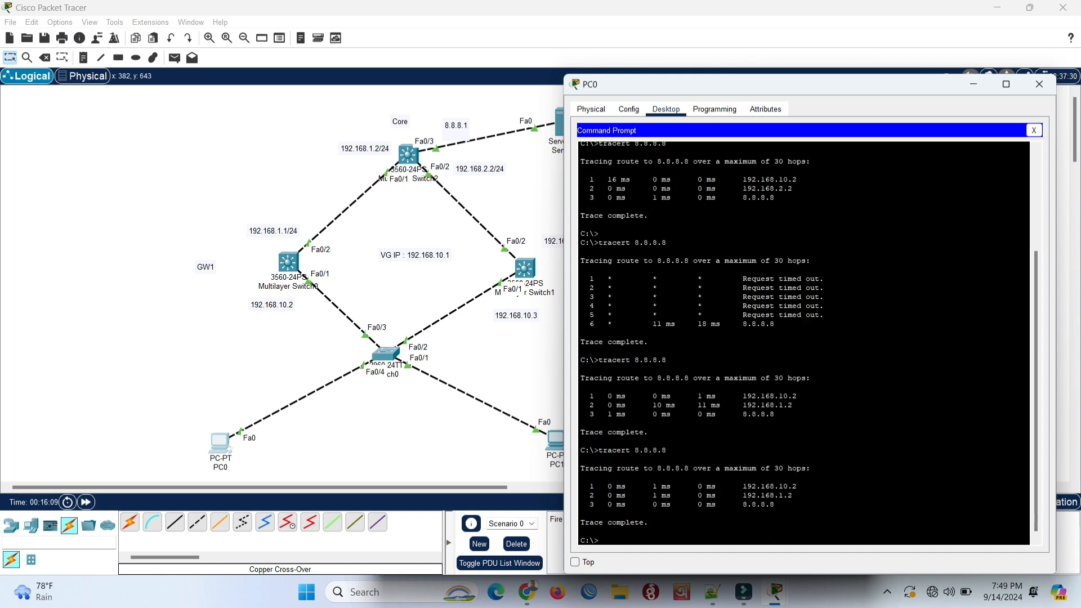
pyautogui.moveTo(743, 486); pyautogui.dragTo(797, 486)
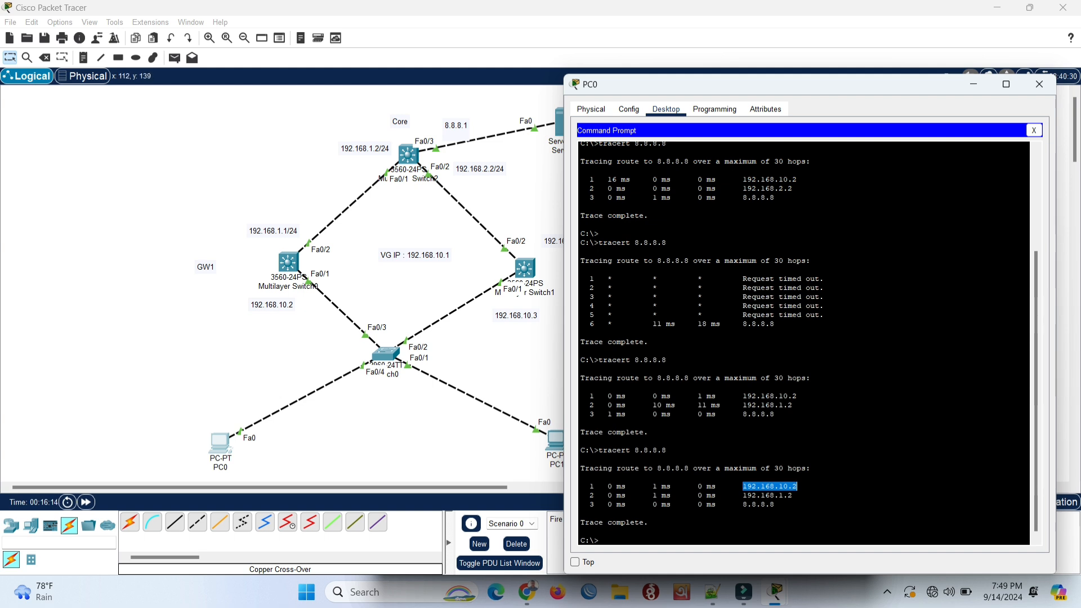
# Step: Delete the cable between Multilayer Switch0's Fa0/1 and the access switch's Fa0/3 to simulate a GW1 link failure
pyautogui.click(56, 164)
pyautogui.click(45, 57)
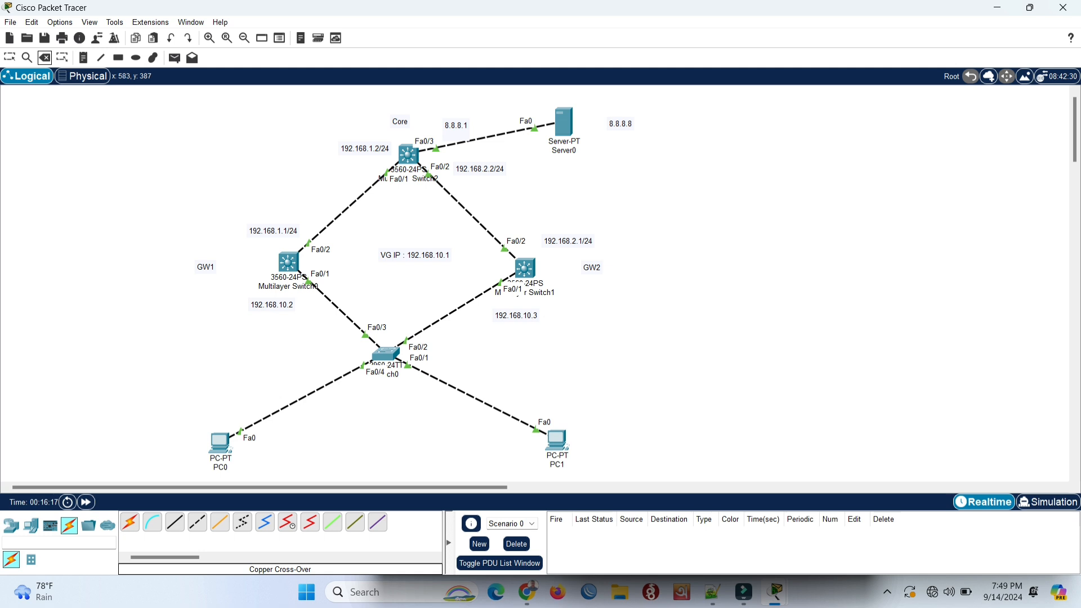
pyautogui.click(331, 303)
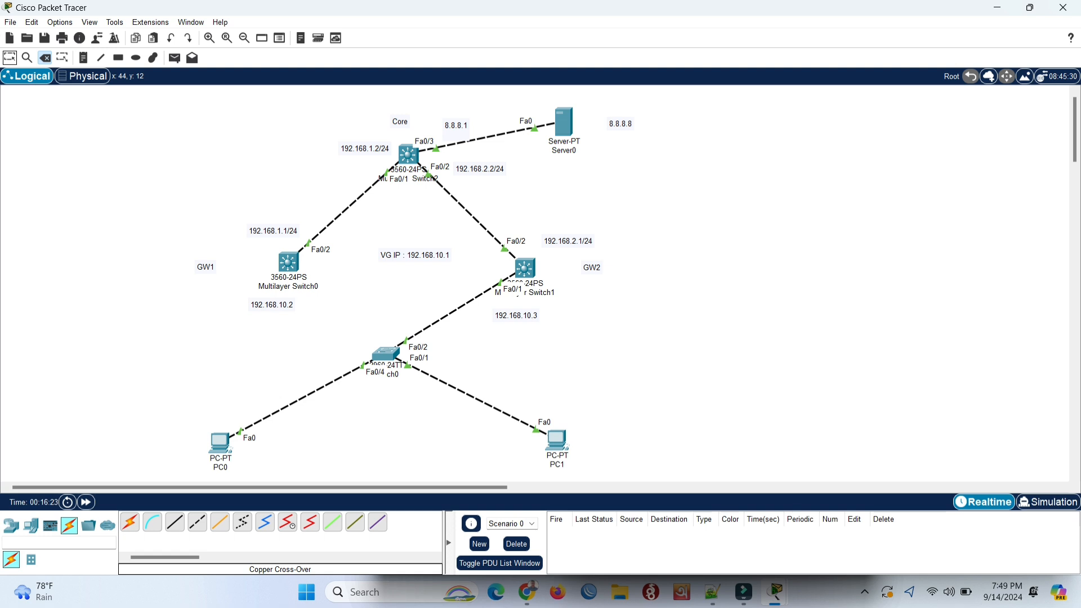
# Step: Rerun tracert 8.8.8.8 from PC0 with the GW1 link removed and examine the route's hops
pyautogui.click(9, 58)
pyautogui.click(221, 442)
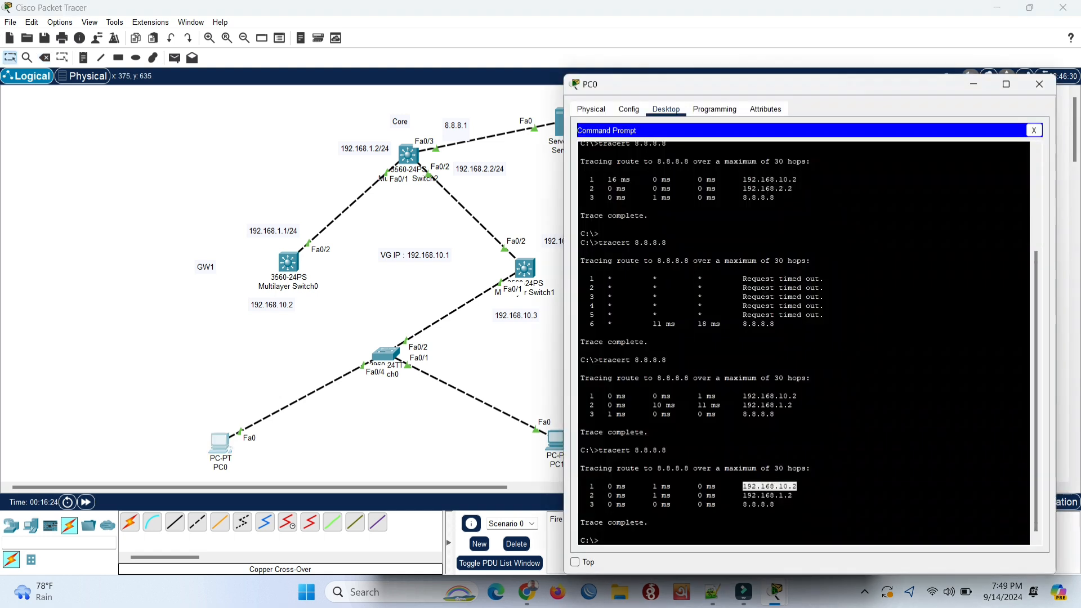
pyautogui.press('Up')
pyautogui.press('Return')
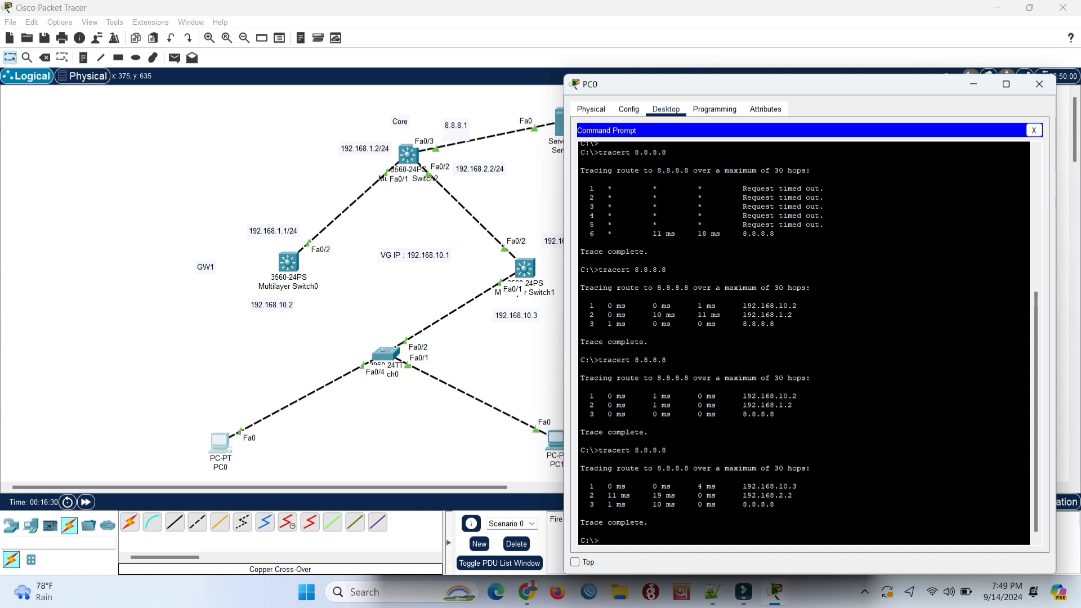
pyautogui.moveTo(738, 486); pyautogui.dragTo(797, 486)
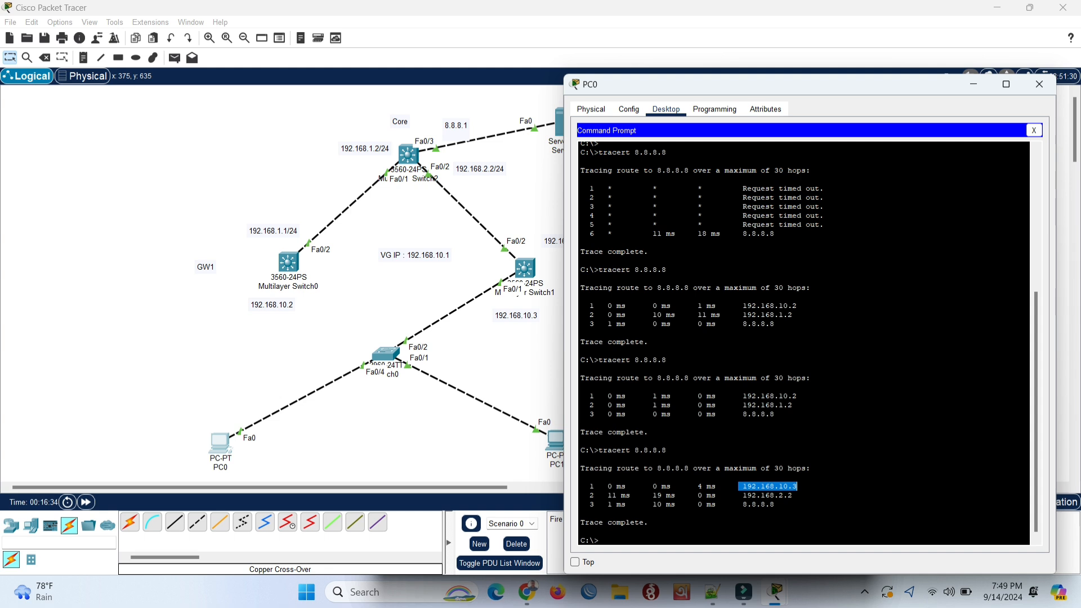
pyautogui.moveTo(746, 495)
pyautogui.mouseDown()
pyautogui.moveTo(794, 495)
pyautogui.moveTo(775, 504)
pyautogui.mouseUp()
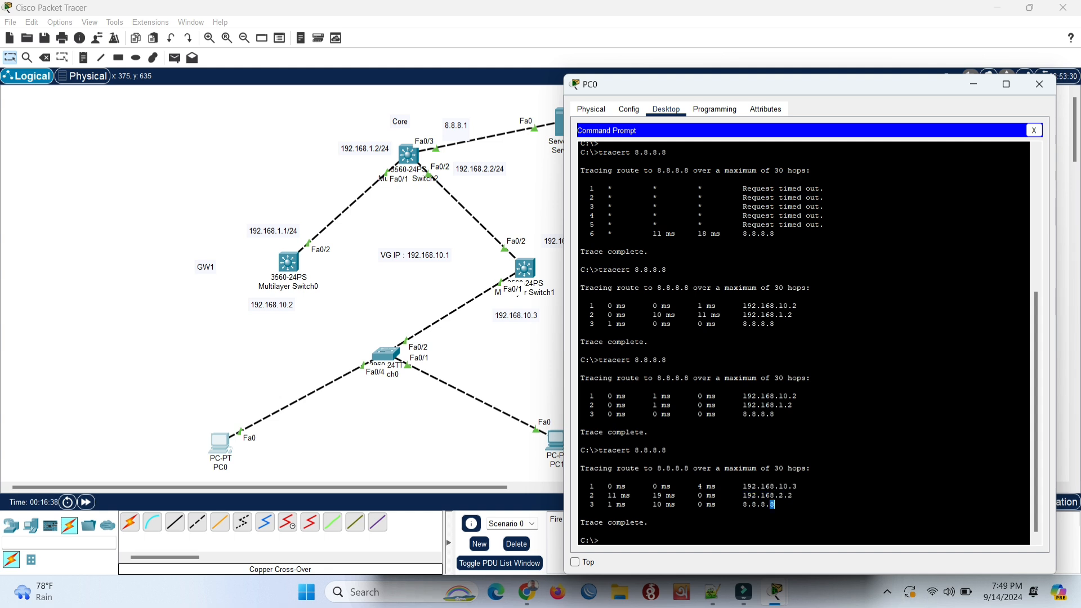
# Step: Rerun tracert 8.8.8.8 from PC1's command prompt with the GW1 link removed and check which gateway is the first hop
pyautogui.click(557, 437)
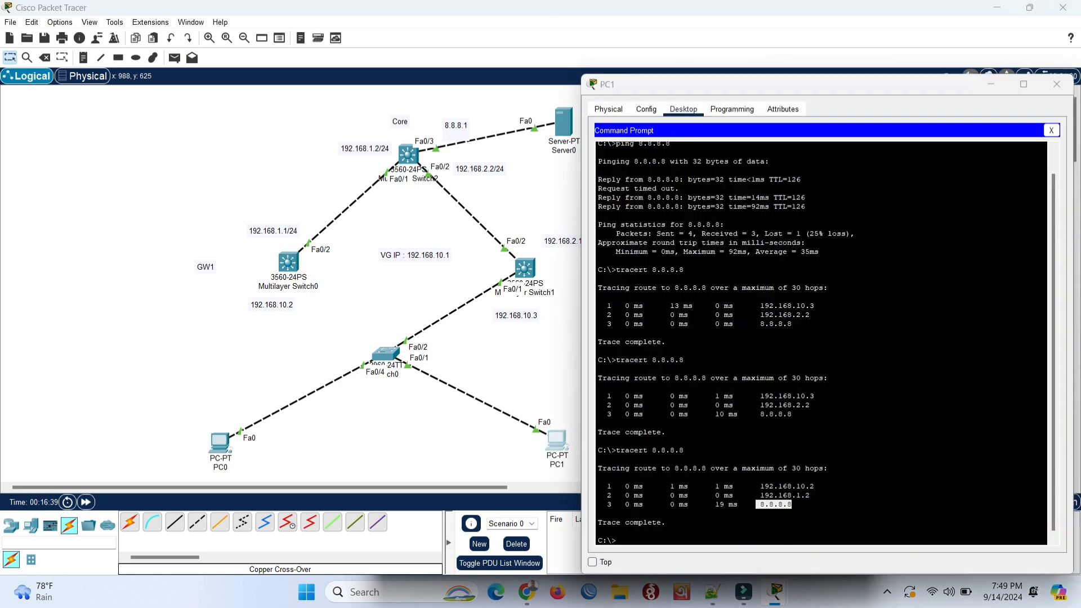
pyautogui.click(556, 438)
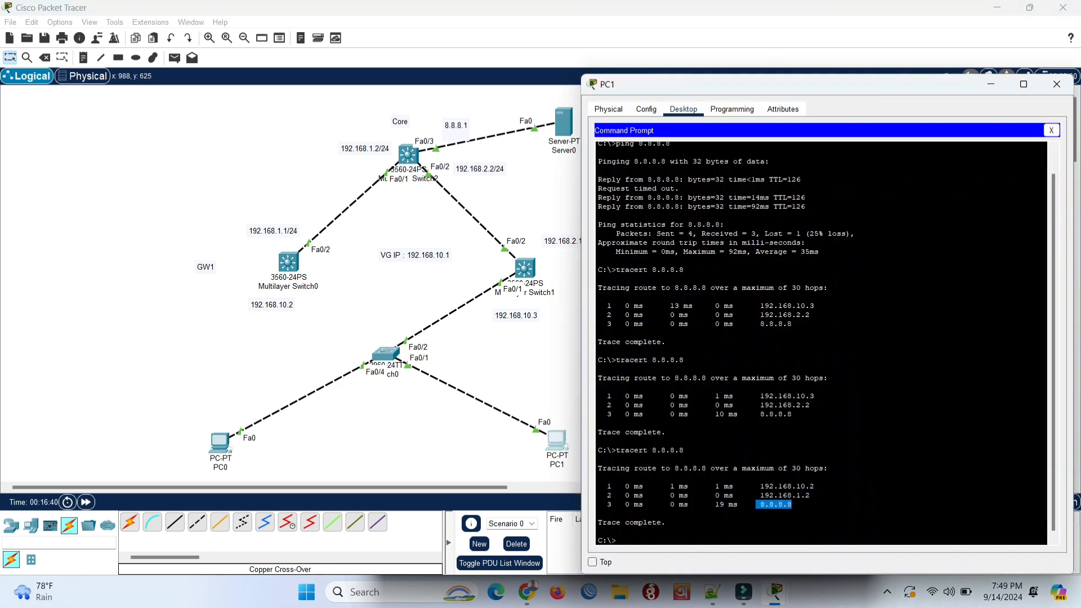
pyautogui.press('Up')
pyautogui.press('Return')
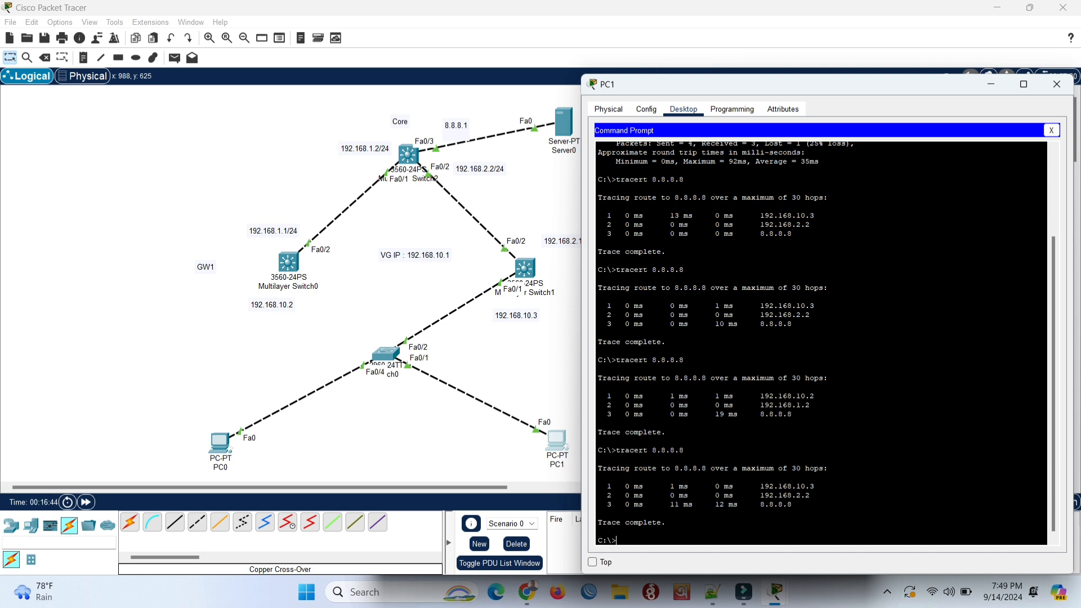
pyautogui.moveTo(760, 486); pyautogui.dragTo(811, 495)
pyautogui.click(382, 315)
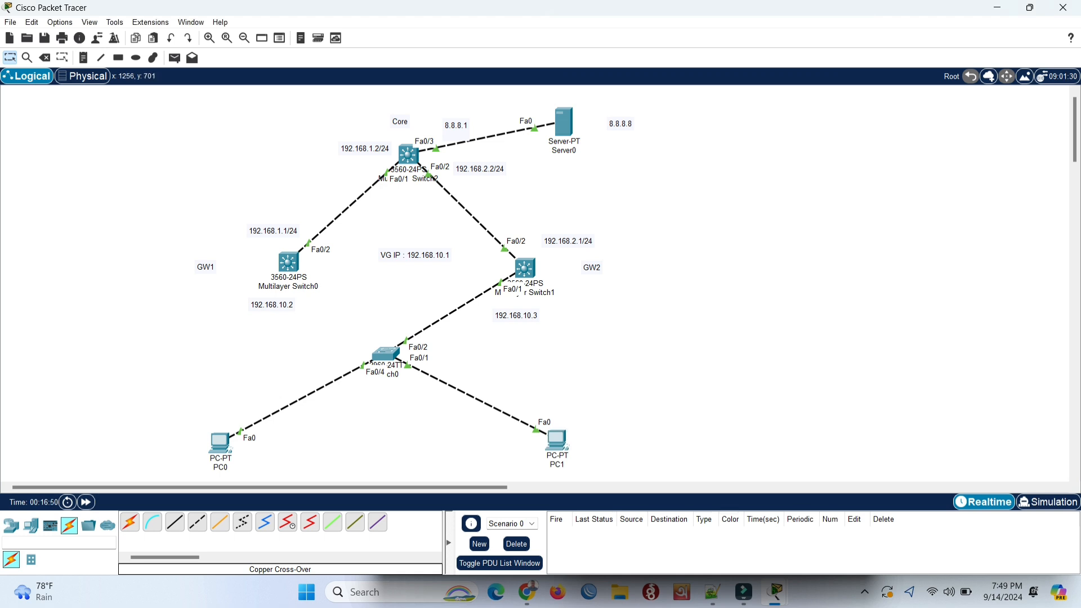
pyautogui.click(744, 593)
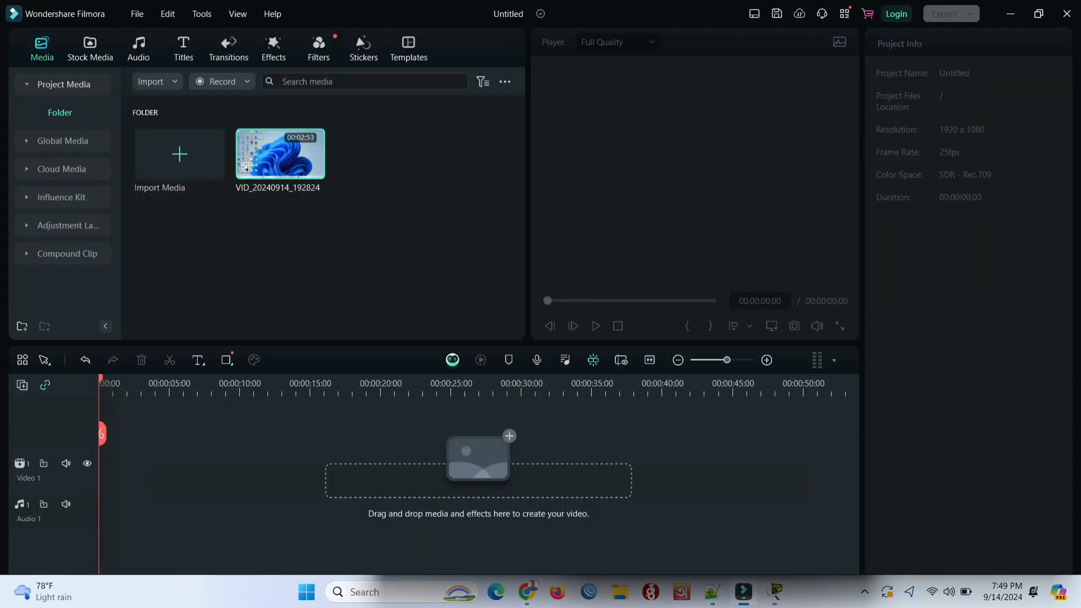
pyautogui.click(222, 82)
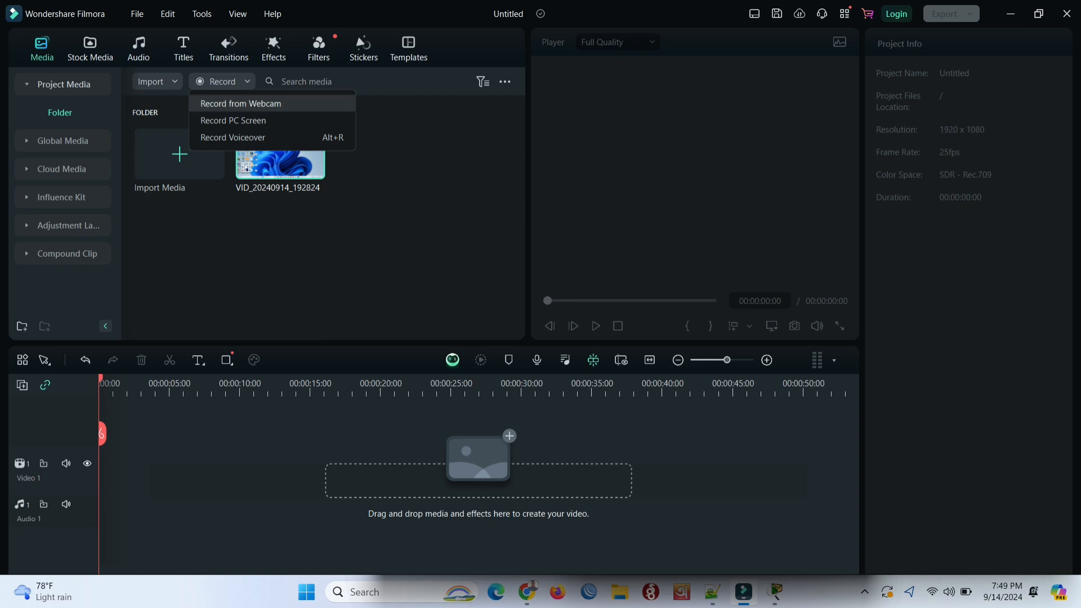
pyautogui.click(234, 120)
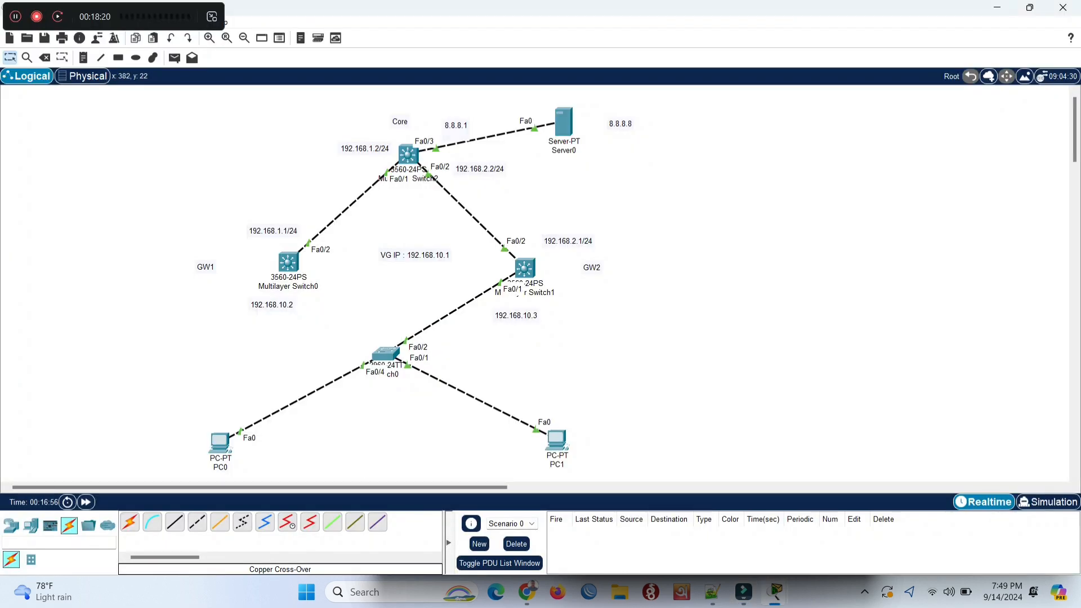